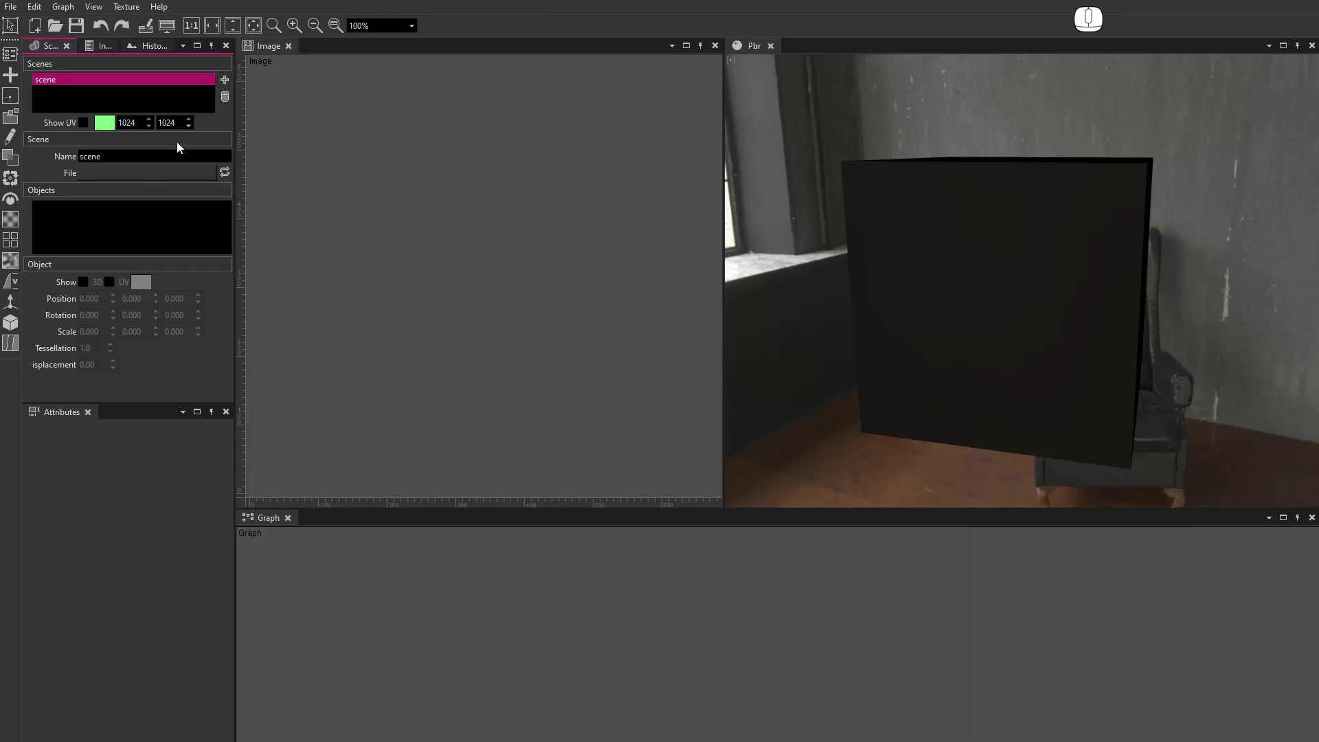
Load the Vase.obj file as the scene's 3D model.
{"action": "left_click", "coordinate": [160, 172]}
{"action": "double_click", "coordinate": [208, 104]}
{"action": "left_click_drag", "start_coordinate": [824, 340], "coordinate": [1135, 361], "text": "alt"}
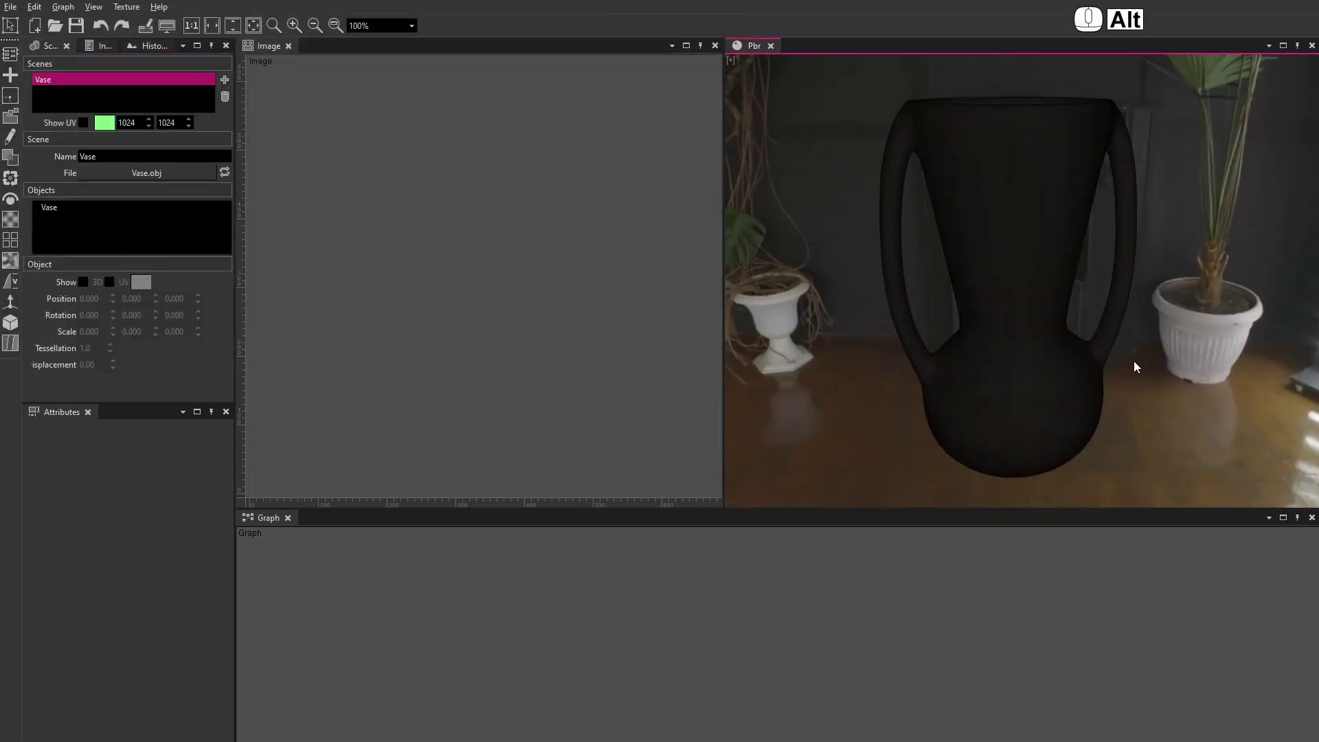
Add a Surface node to the graph for the Vase object of the Vase scene and increase its X and Y size.
{"action": "left_click", "coordinate": [10, 323]}
{"action": "left_click", "coordinate": [217, 567]}
{"action": "left_click", "coordinate": [484, 547]}
{"action": "left_click", "coordinate": [102, 482]}
{"action": "left_click", "coordinate": [117, 498]}
{"action": "left_click", "coordinate": [103, 514]}
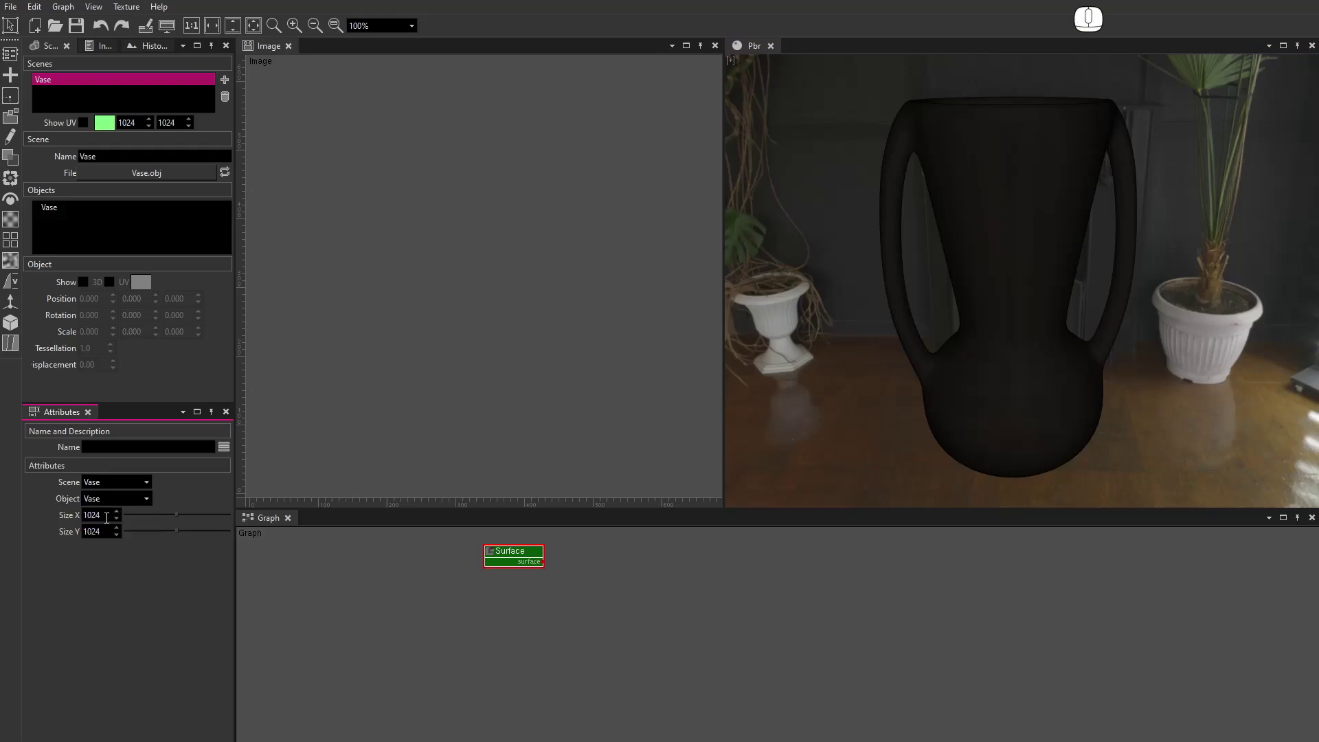
{"action": "double_click", "coordinate": [103, 515]}
{"action": "key", "text": "Tab"}
{"action": "type", "text": "2"}
Add a Surface Groups node and connect the Surface node's surface output to it.
{"action": "left_click", "coordinate": [10, 322]}
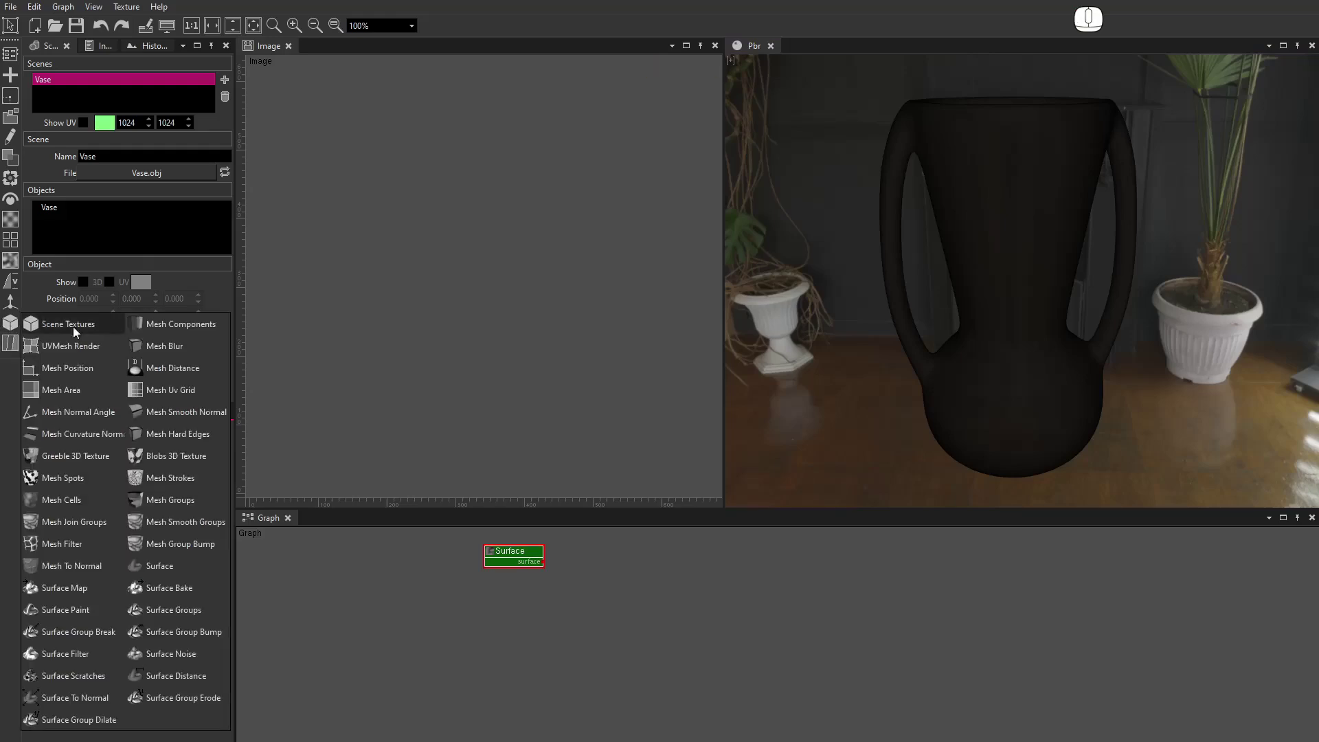
{"action": "left_click", "coordinate": [630, 552]}
{"action": "left_click_drag", "start_coordinate": [542, 562], "coordinate": [612, 574]}
Add a Surface Bake node and feed it the surface and groups outputs of the Surface Groups node.
{"action": "left_click", "coordinate": [11, 322]}
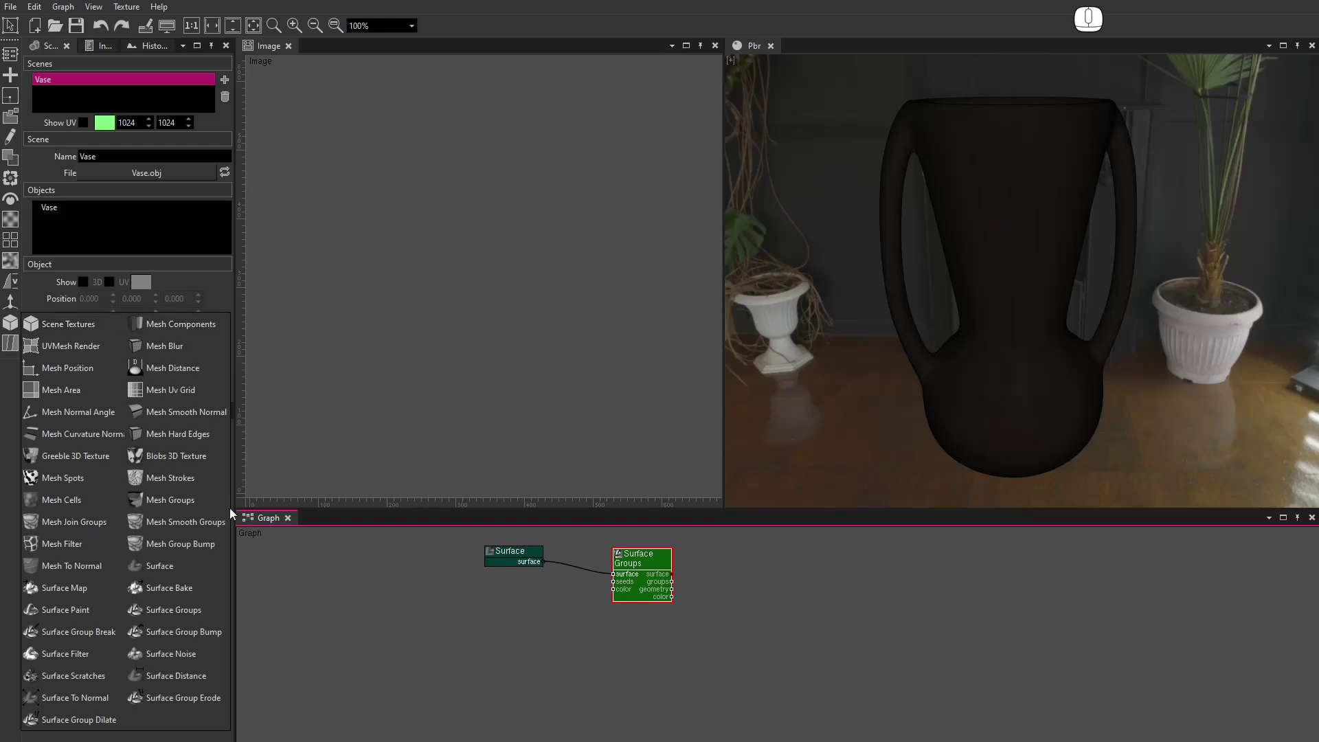
{"action": "left_click", "coordinate": [219, 587]}
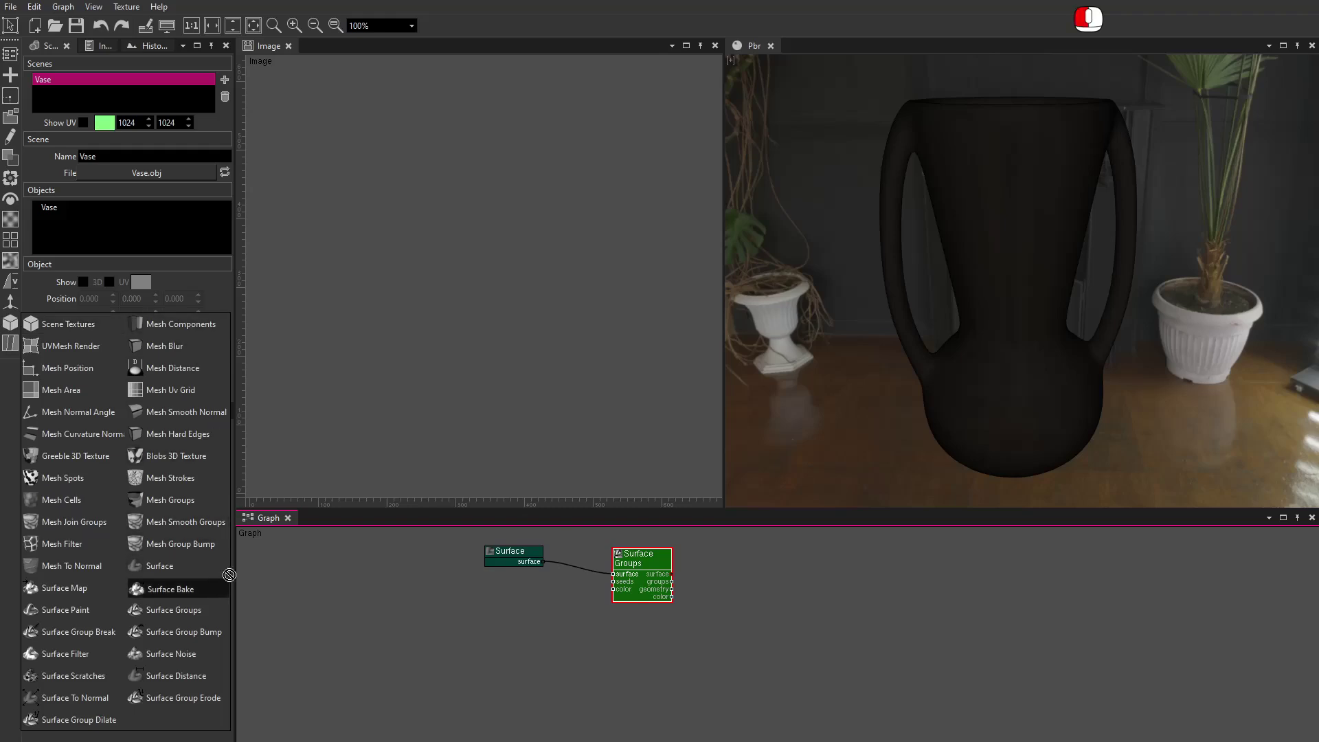
{"action": "left_click", "coordinate": [908, 557]}
{"action": "left_click_drag", "start_coordinate": [672, 574], "coordinate": [937, 581]}
Add a Scene Textures node with the Surface Bake image feeding its albedo input.
{"action": "left_click", "coordinate": [10, 322]}
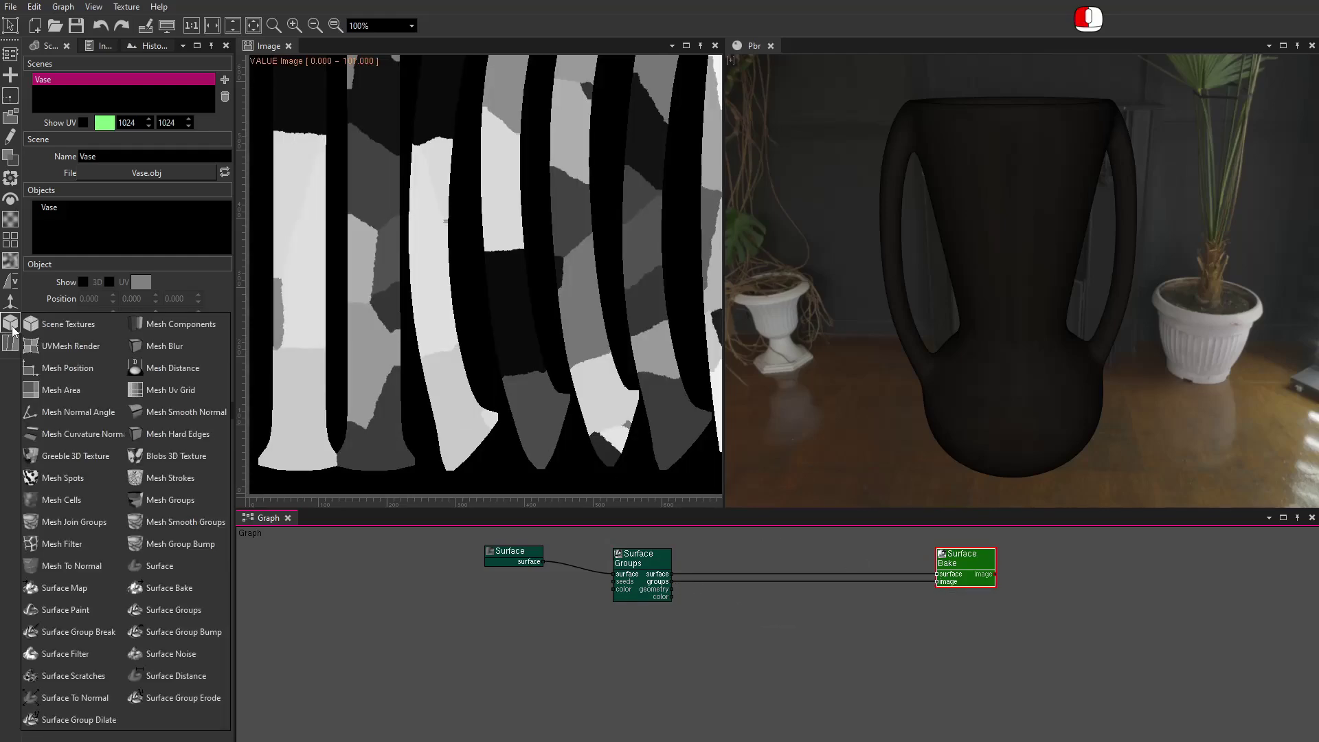
{"action": "left_click", "coordinate": [54, 326]}
{"action": "left_click", "coordinate": [1074, 554]}
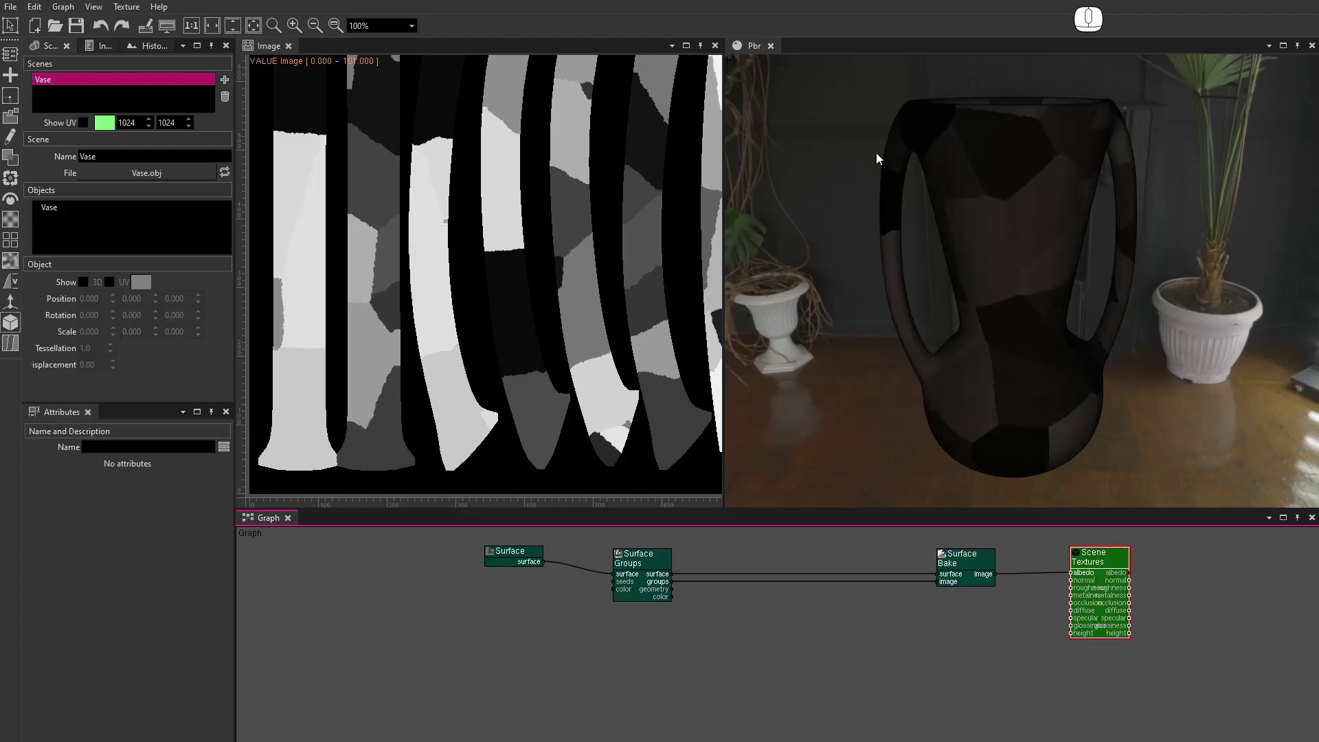
Set the 3D viewport's Debug Shader to Albedo and close the viewport settings.
{"action": "double_click", "coordinate": [733, 60]}
{"action": "left_click", "coordinate": [615, 628]}
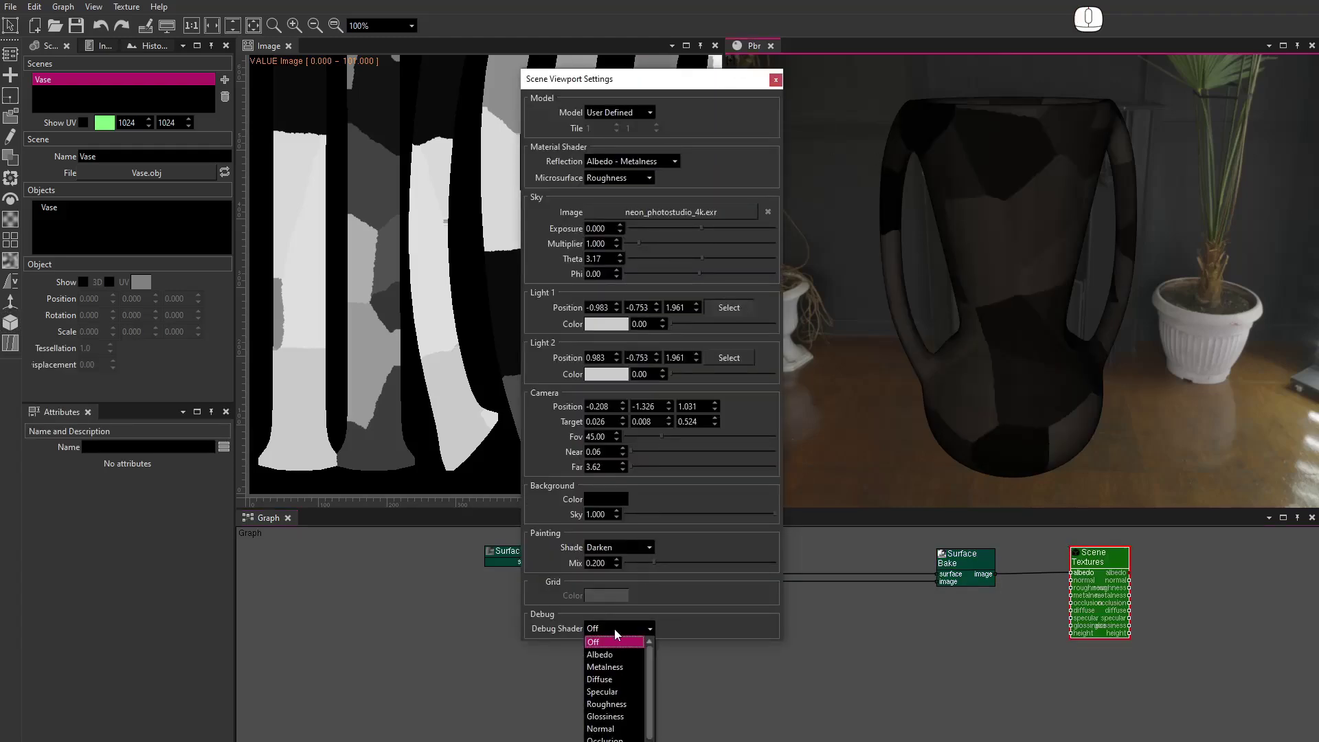
{"action": "left_click", "coordinate": [615, 655]}
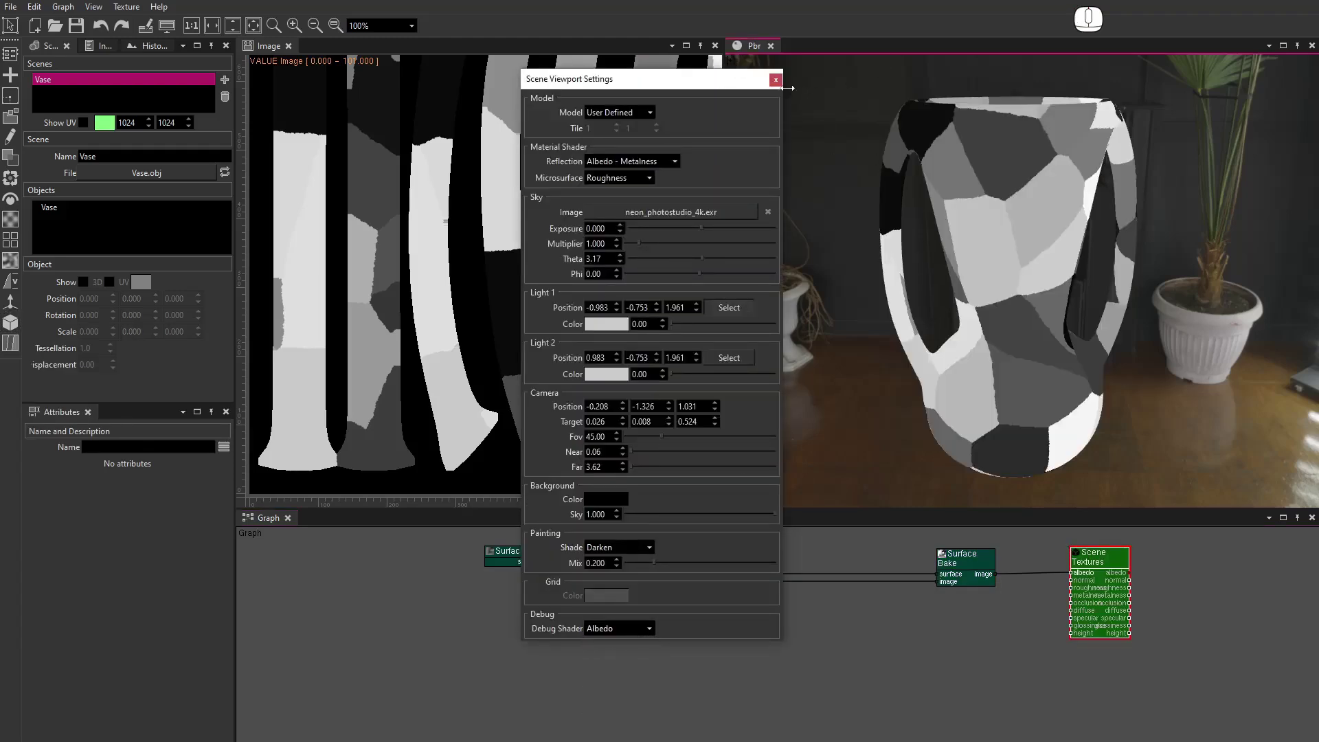
{"action": "left_click", "coordinate": [776, 80]}
Connect the geometry output of Surface Groups to the image input of Surface Bake.
{"action": "left_click", "coordinate": [315, 26]}
{"action": "left_click", "coordinate": [315, 26]}
{"action": "left_click_drag", "start_coordinate": [539, 167], "coordinate": [403, 326], "text": "alt"}
{"action": "left_click_drag", "start_coordinate": [962, 316], "coordinate": [1270, 305], "text": "alt"}
{"action": "left_click_drag", "start_coordinate": [672, 589], "coordinate": [934, 584]}
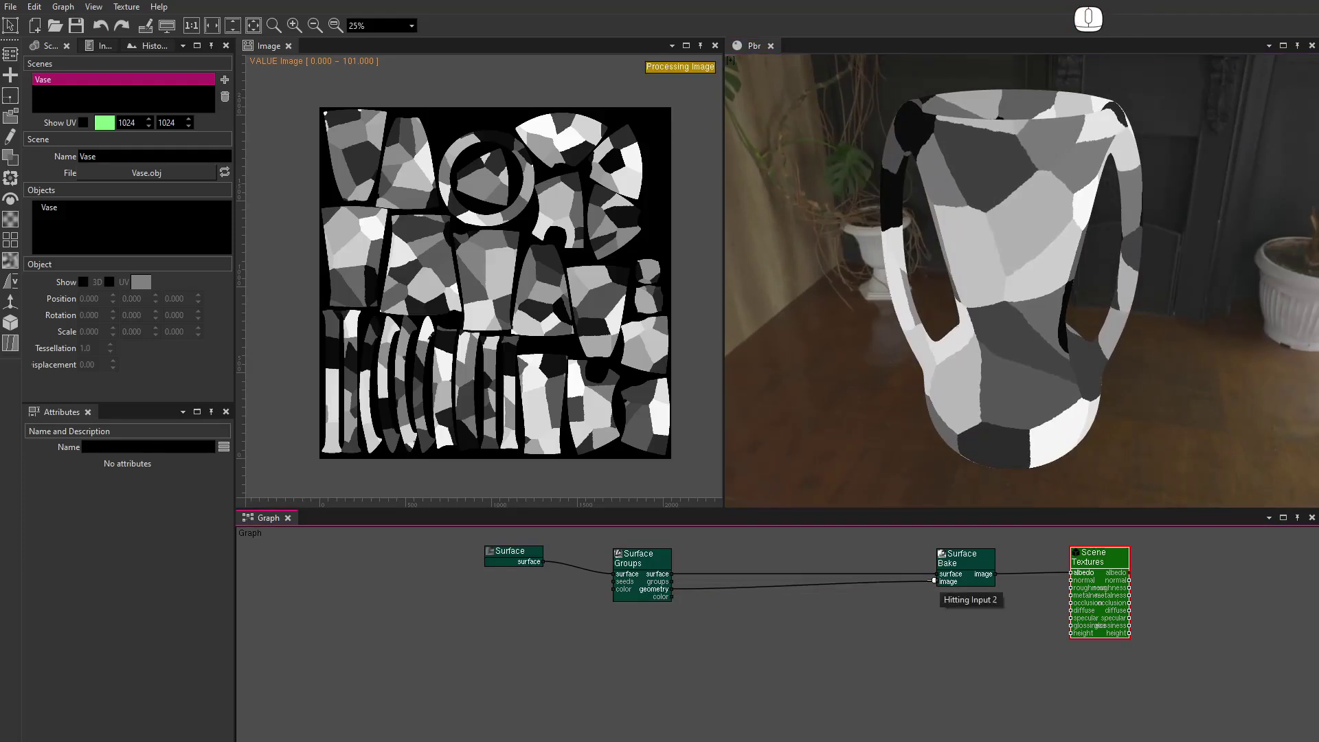
{"action": "left_click_drag", "start_coordinate": [970, 365], "coordinate": [1046, 363], "text": "alt"}
{"action": "right_click_drag", "start_coordinate": [1045, 359], "coordinate": [1023, 312], "text": "alt"}
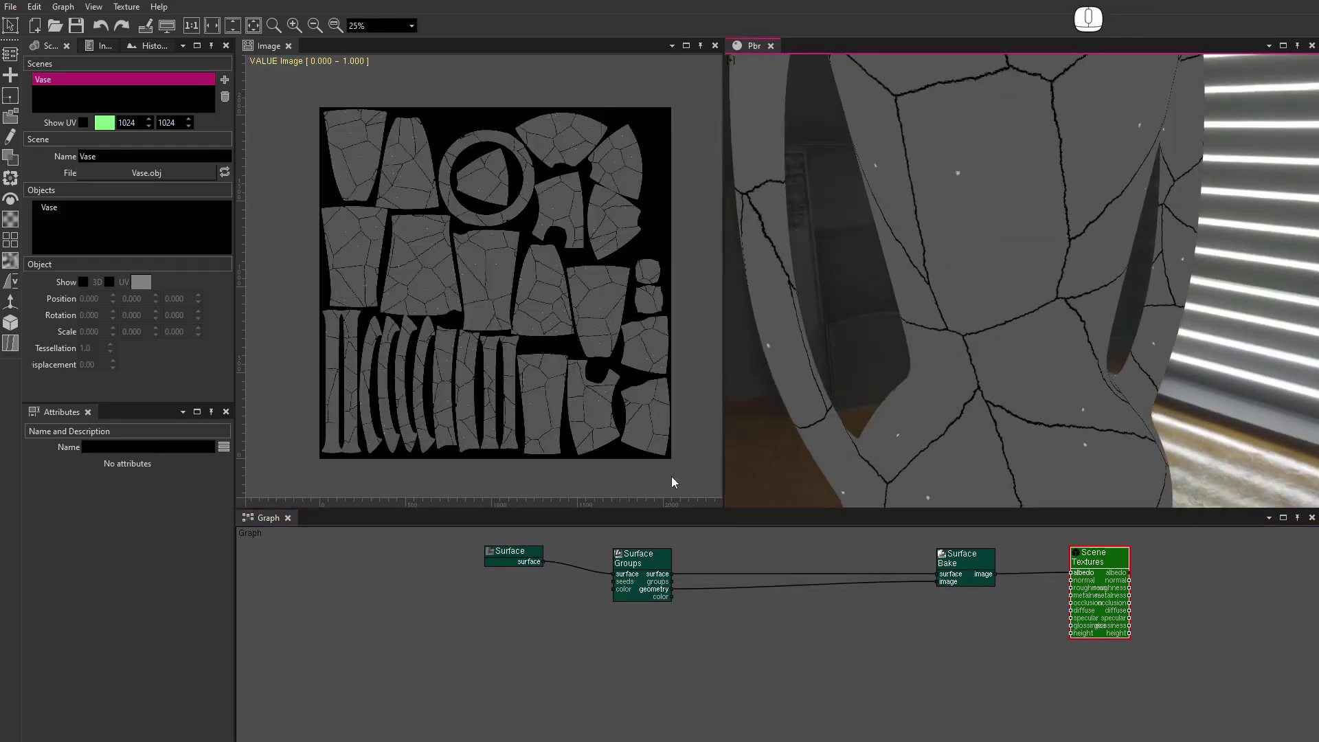
Set Num Groups of the Surface Groups node to 10000.
{"action": "left_click", "coordinate": [634, 558]}
{"action": "left_click", "coordinate": [97, 482]}
{"action": "type", "text": "00"}
{"action": "key", "text": "Return"}
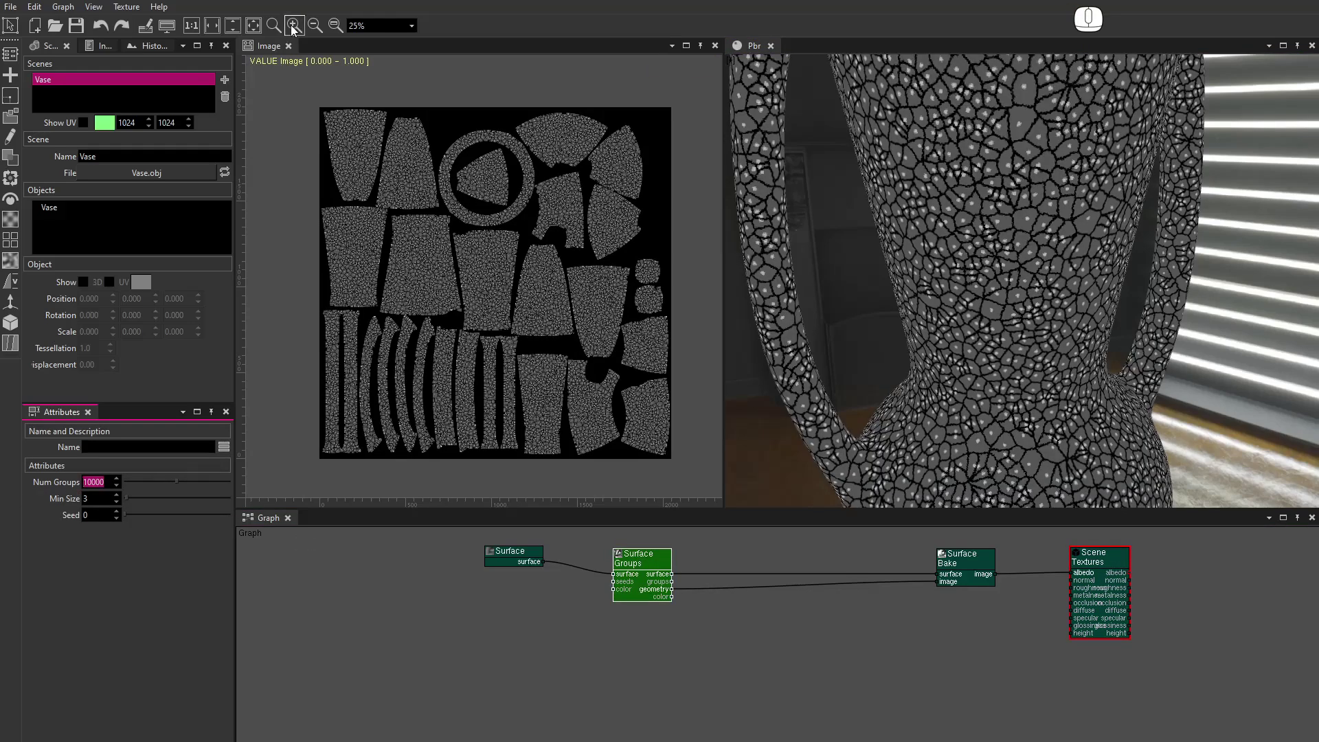
Test Min Size values of 5, 8, 12 and 15 on the Surface Groups node and settle on 10.
{"action": "left_click", "coordinate": [293, 28]}
{"action": "left_click", "coordinate": [293, 28]}
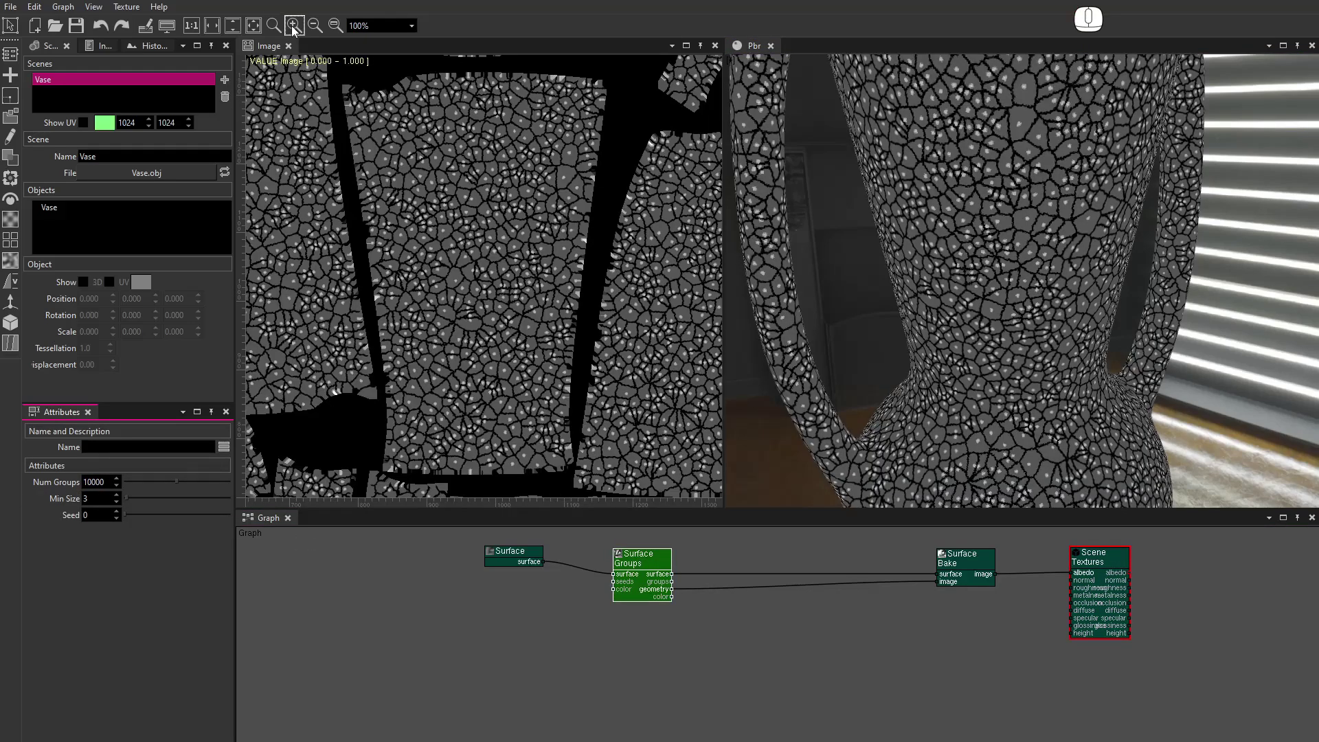
{"action": "left_click", "coordinate": [102, 496]}
{"action": "type", "text": "5"}
{"action": "key", "text": "Return"}
{"action": "type", "text": "8"}
{"action": "key", "text": "Return"}
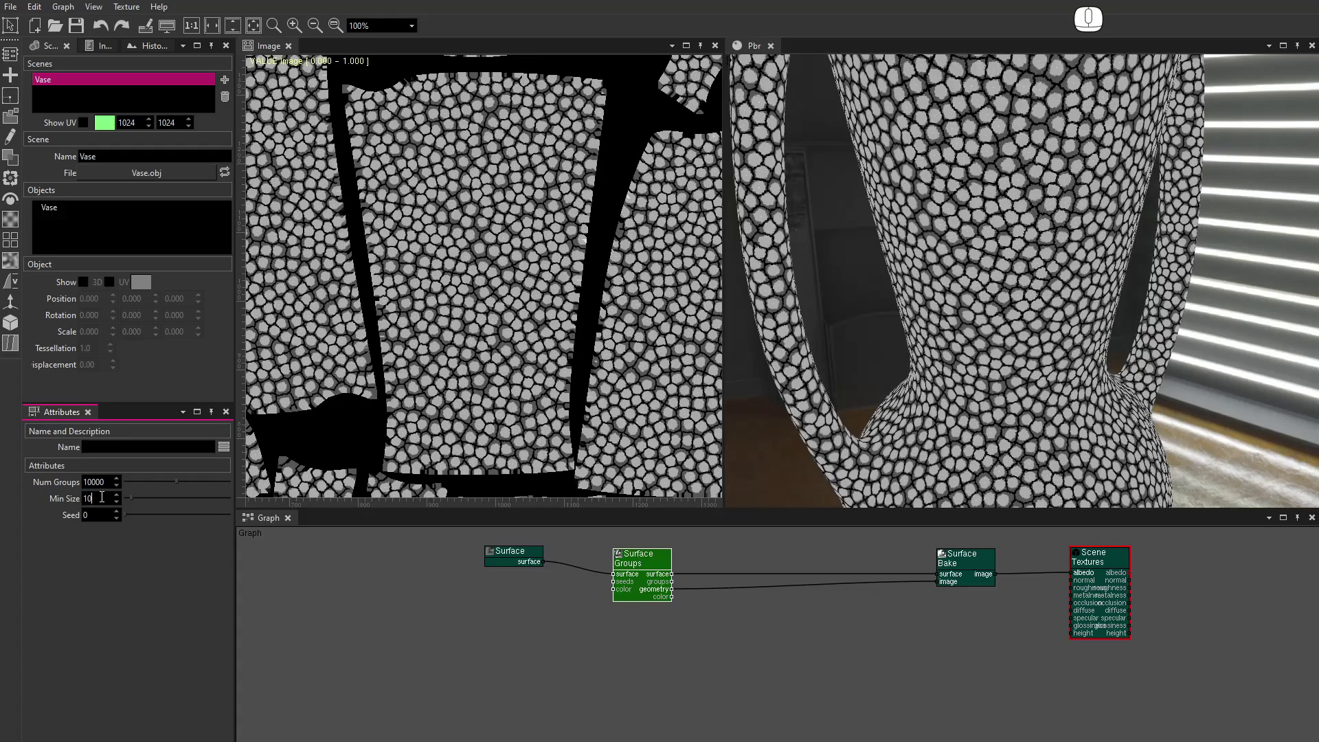
{"action": "key", "text": "Return"}
{"action": "type", "text": "12"}
{"action": "key", "text": "Return"}
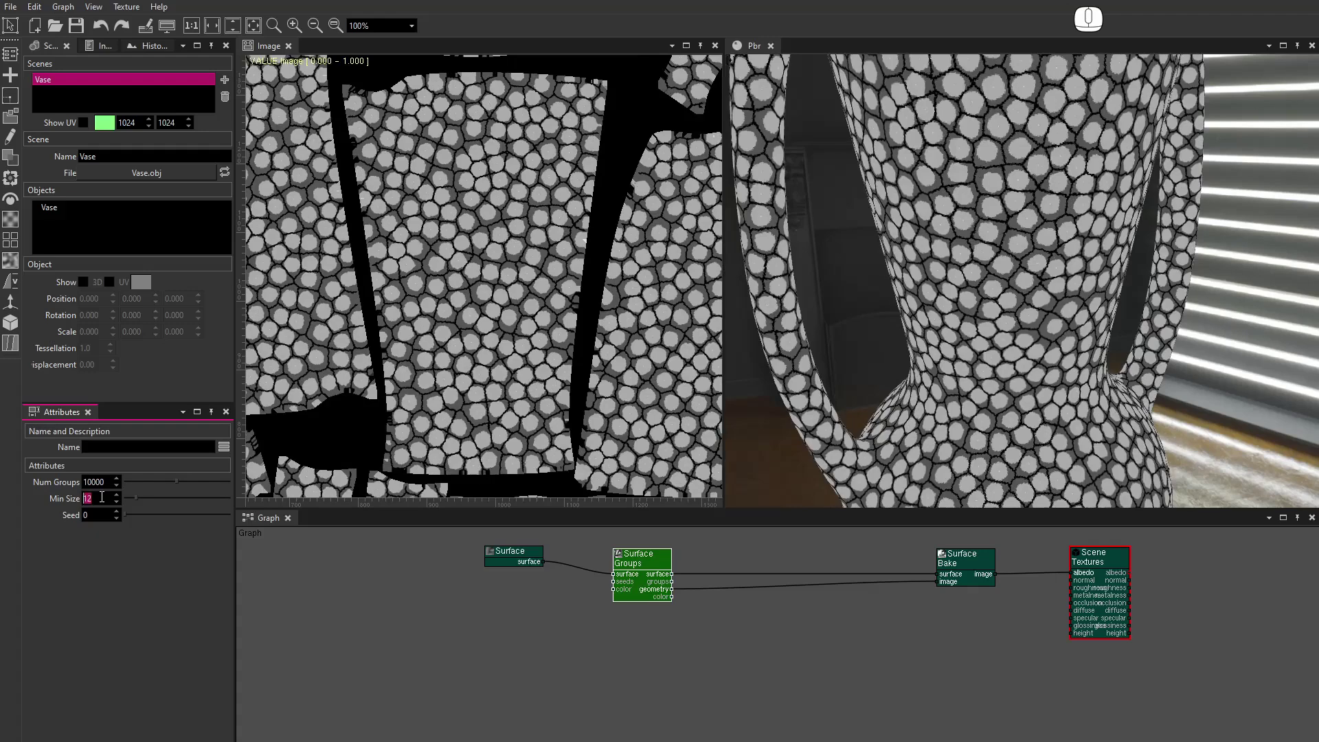
{"action": "type", "text": "15"}
{"action": "key", "text": "Return"}
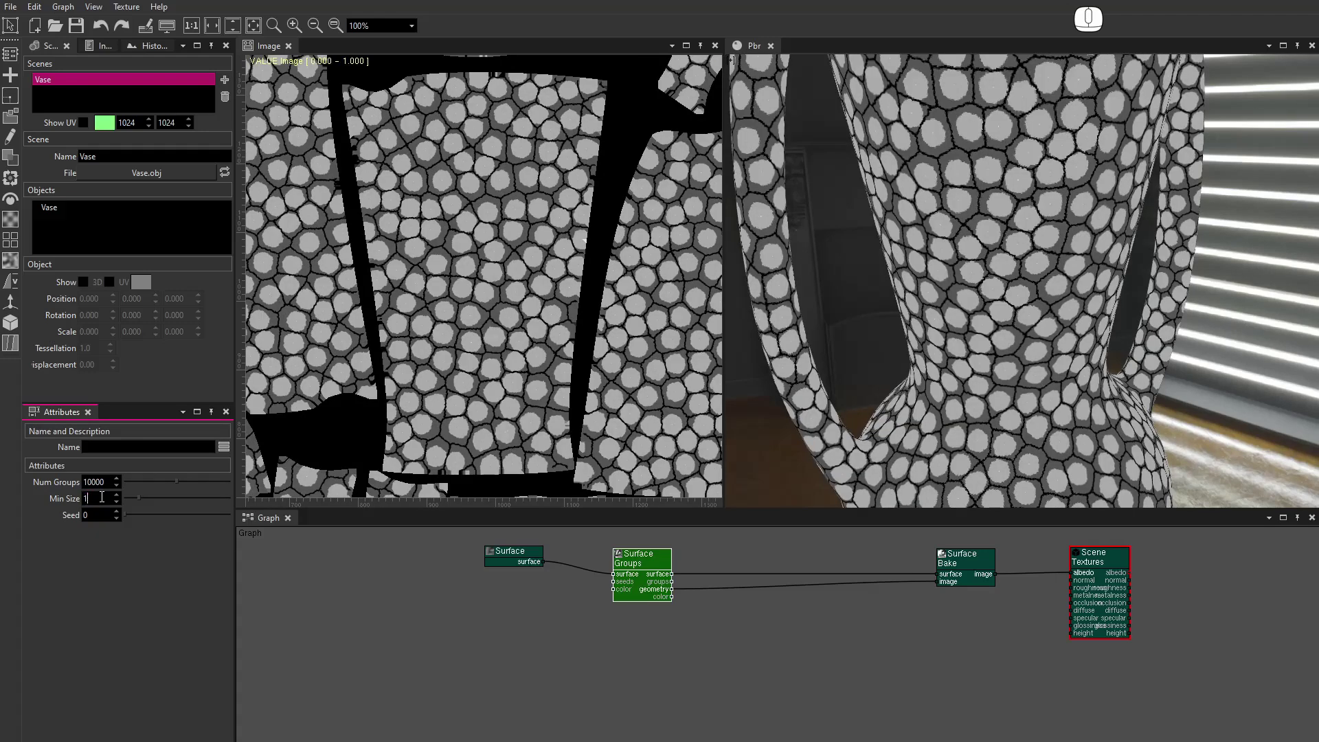
{"action": "key", "text": "Return"}
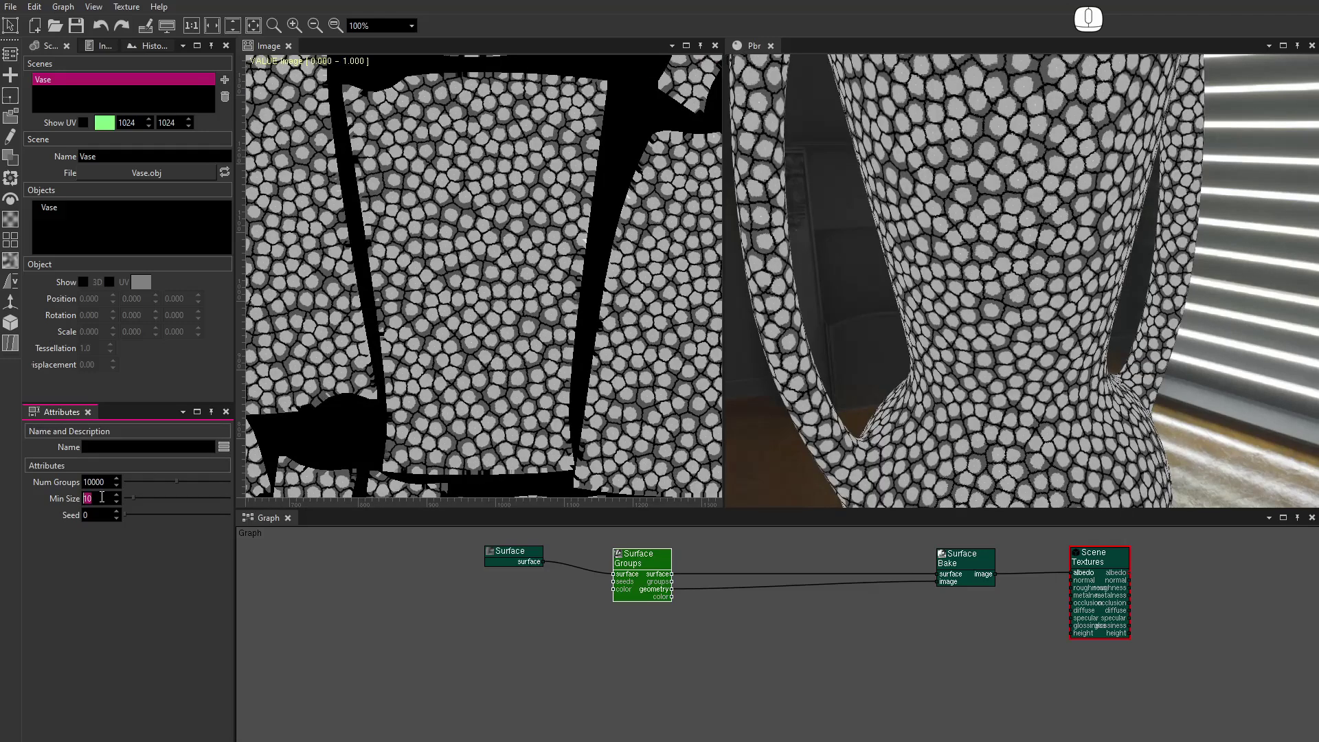
Feed the groups output into the Surface Bake image input and insert a Gradient Map node on that link.
{"action": "left_click_drag", "start_coordinate": [671, 581], "coordinate": [934, 583]}
{"action": "left_click", "coordinate": [11, 199]}
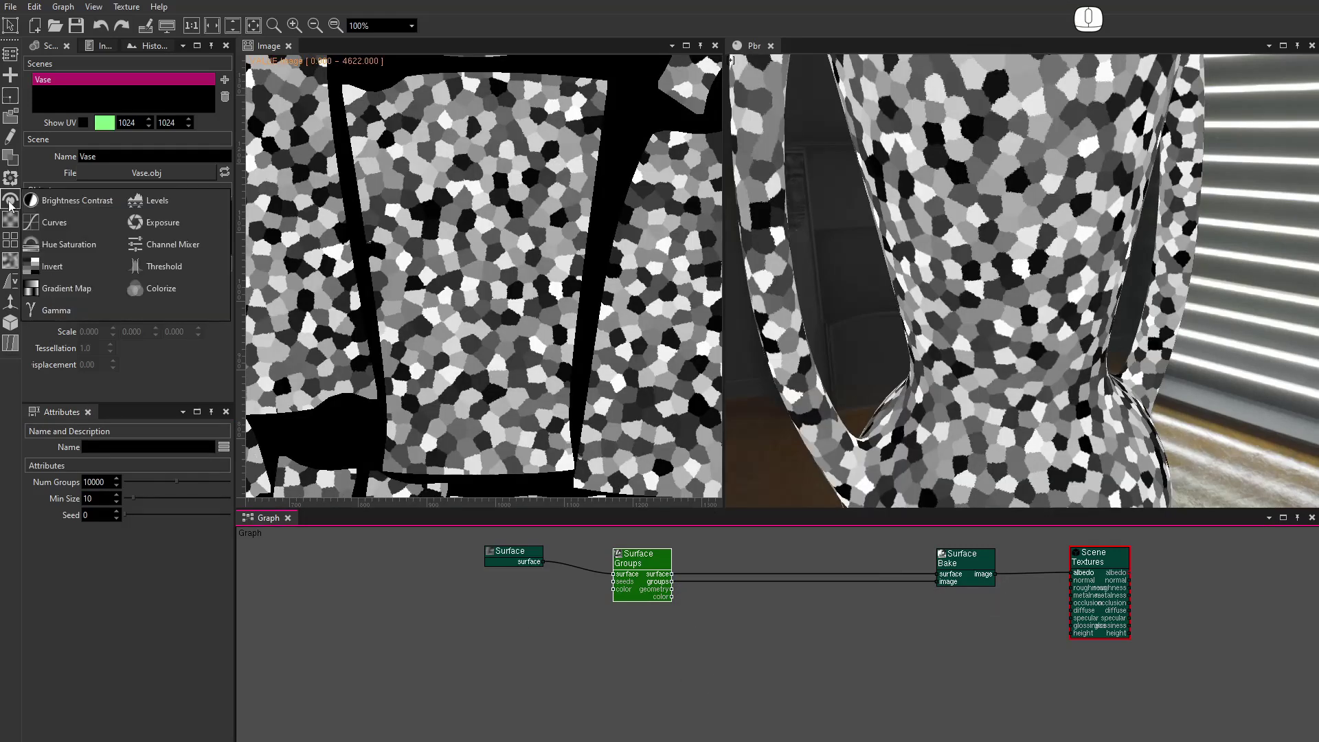
{"action": "left_click", "coordinate": [107, 287]}
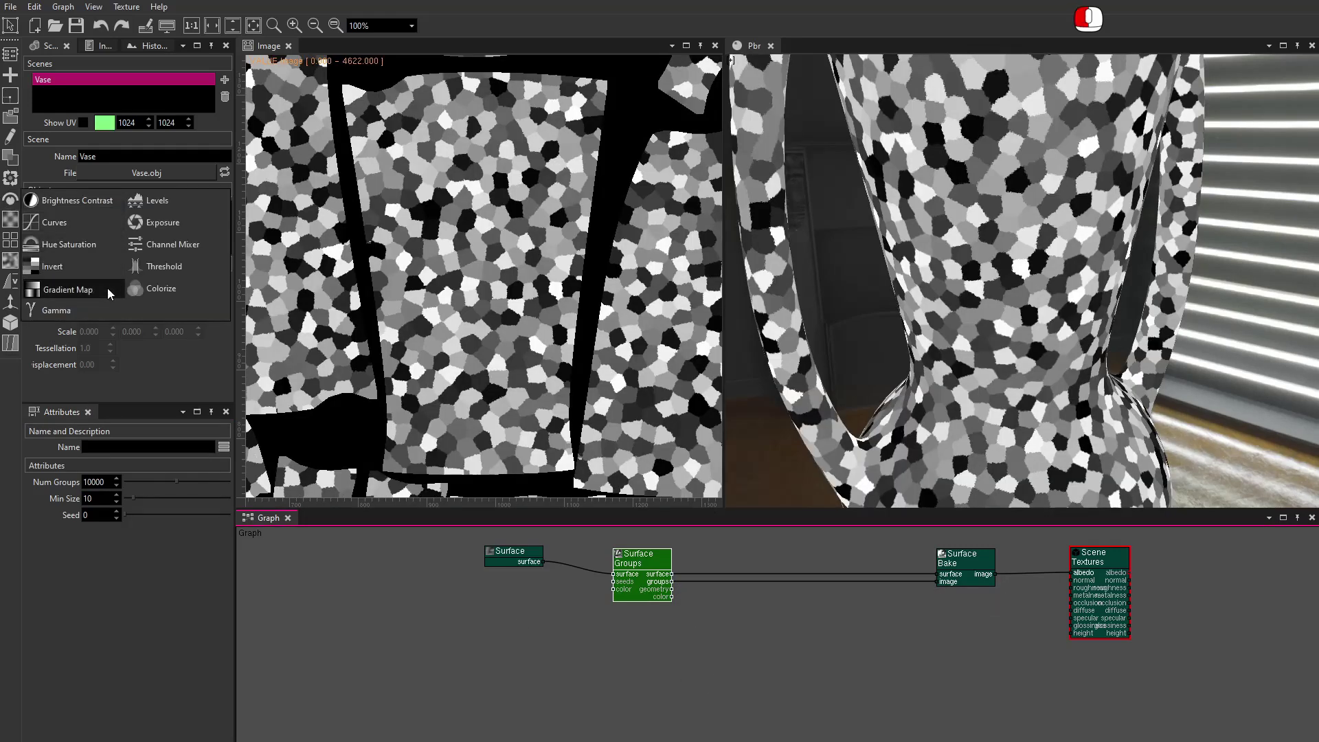
{"action": "left_click", "coordinate": [705, 583]}
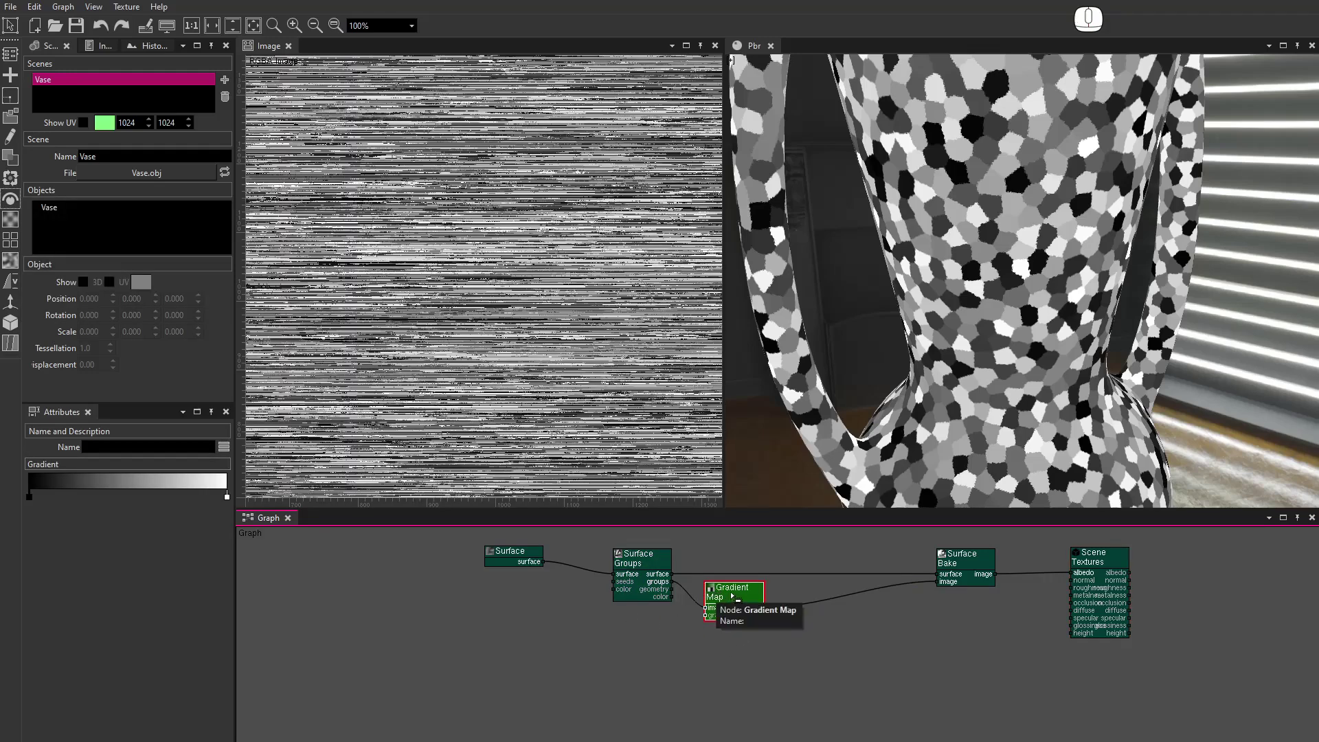
{"action": "left_click_drag", "start_coordinate": [712, 591], "coordinate": [837, 595]}
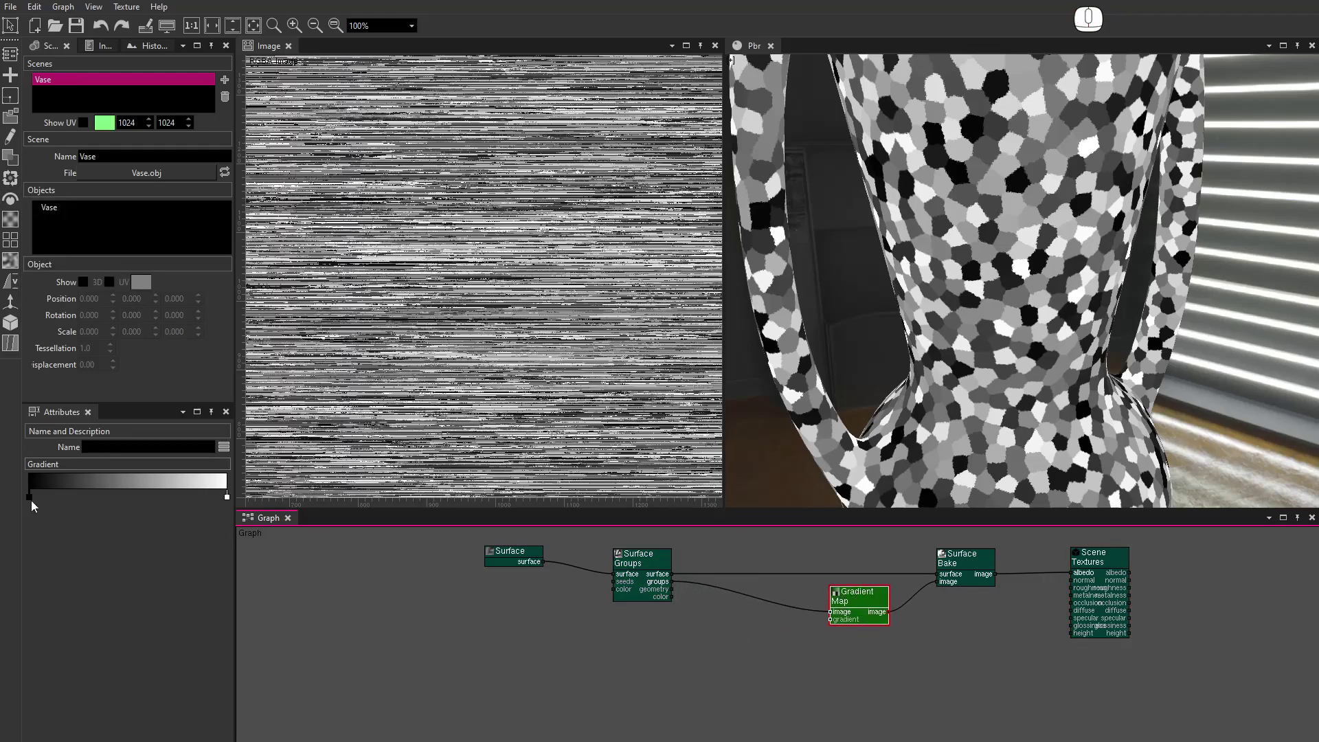
Display the albedo output and set the gradient's starting colour to yellow.
{"action": "double_click", "coordinate": [30, 498]}
{"action": "left_click", "coordinate": [1128, 573]}
{"action": "left_click_drag", "start_coordinate": [547, 277], "coordinate": [557, 338]}
{"action": "left_click", "coordinate": [527, 353]}
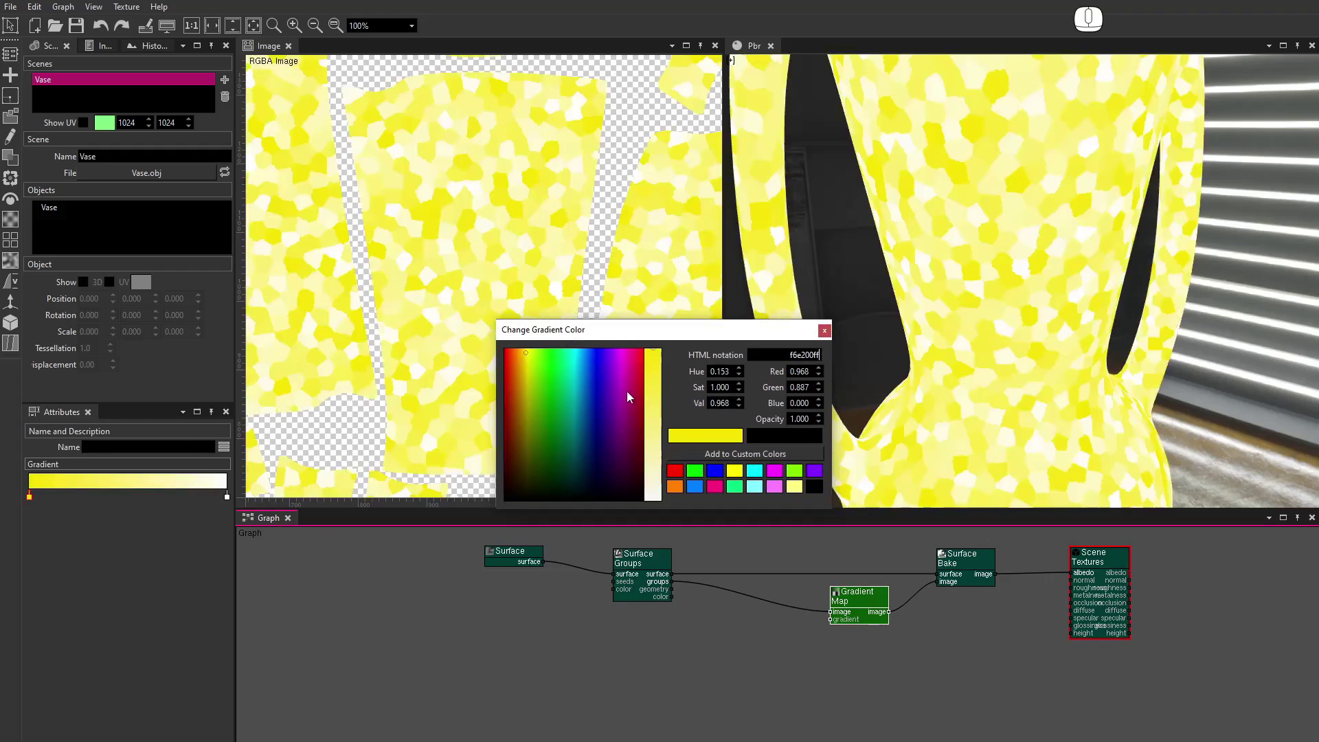
Add an orange stop and a blue stop (2824e9) to the gradient after the yellow one.
{"action": "double_click", "coordinate": [47, 492]}
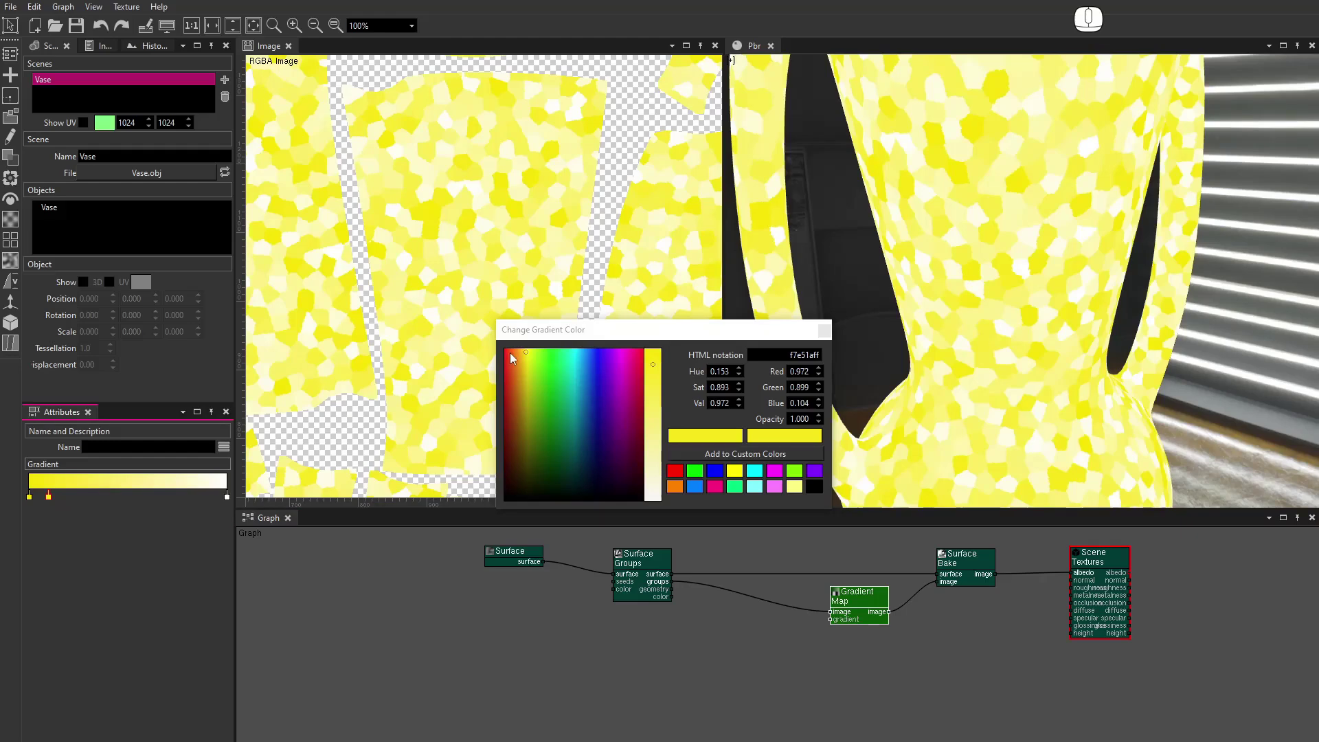
{"action": "left_click", "coordinate": [512, 365]}
{"action": "left_click", "coordinate": [513, 365]}
{"action": "double_click", "coordinate": [70, 491]}
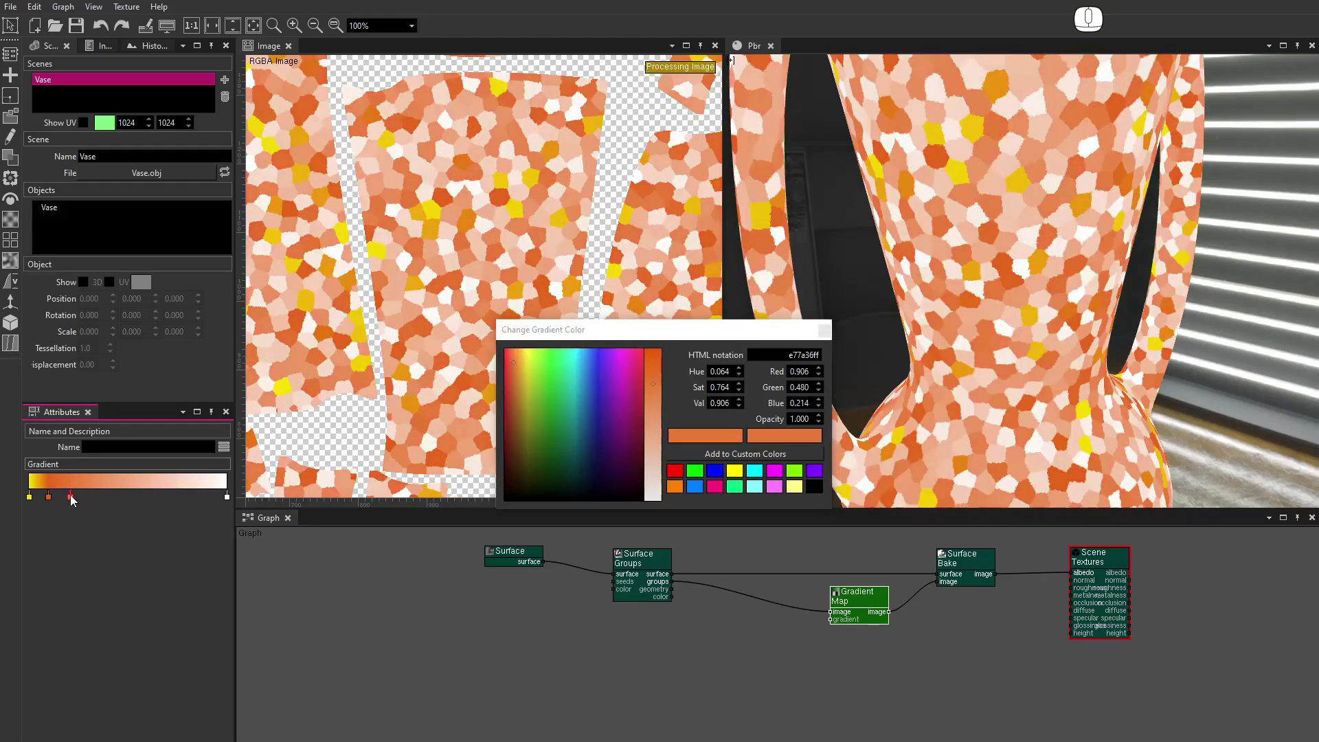
{"action": "left_click", "coordinate": [598, 361]}
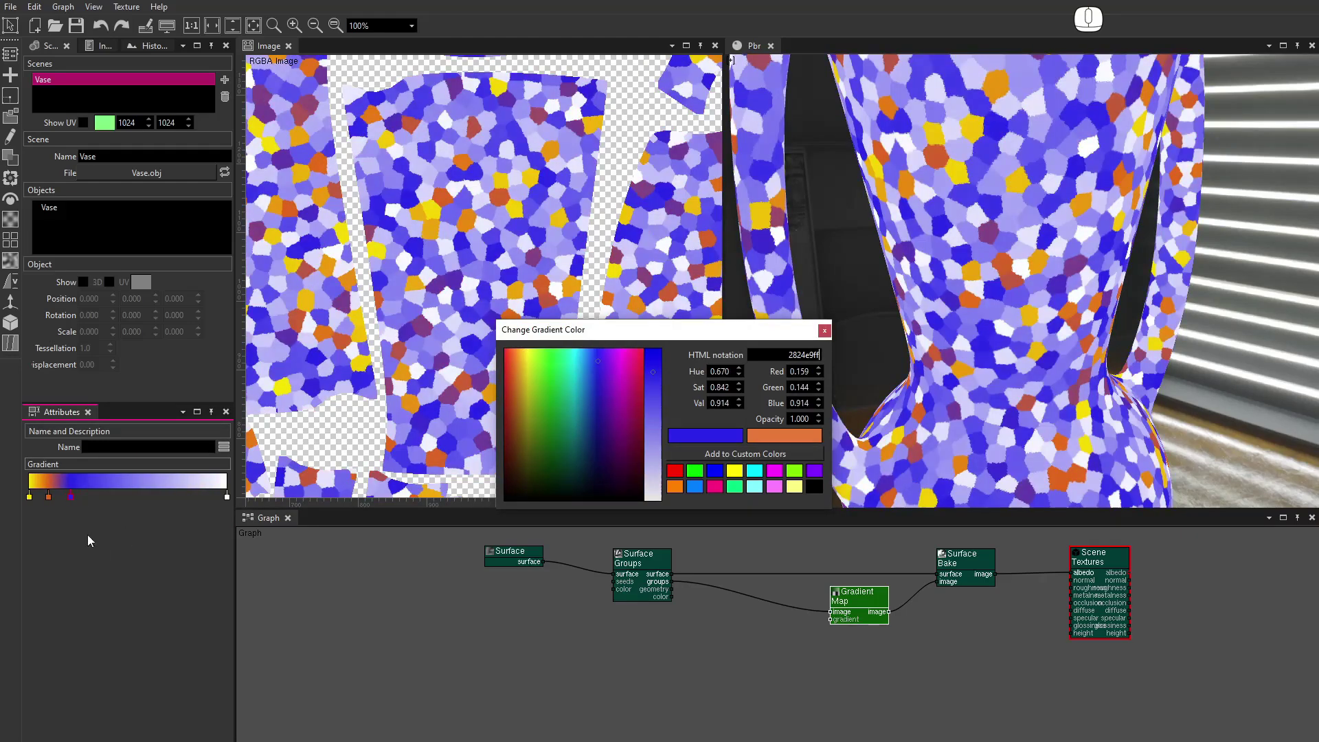
Add a cyan stop (32e2f0) and an orange stop (f57537) to the gradient after the blue one.
{"action": "double_click", "coordinate": [92, 492]}
{"action": "left_click", "coordinate": [576, 355]}
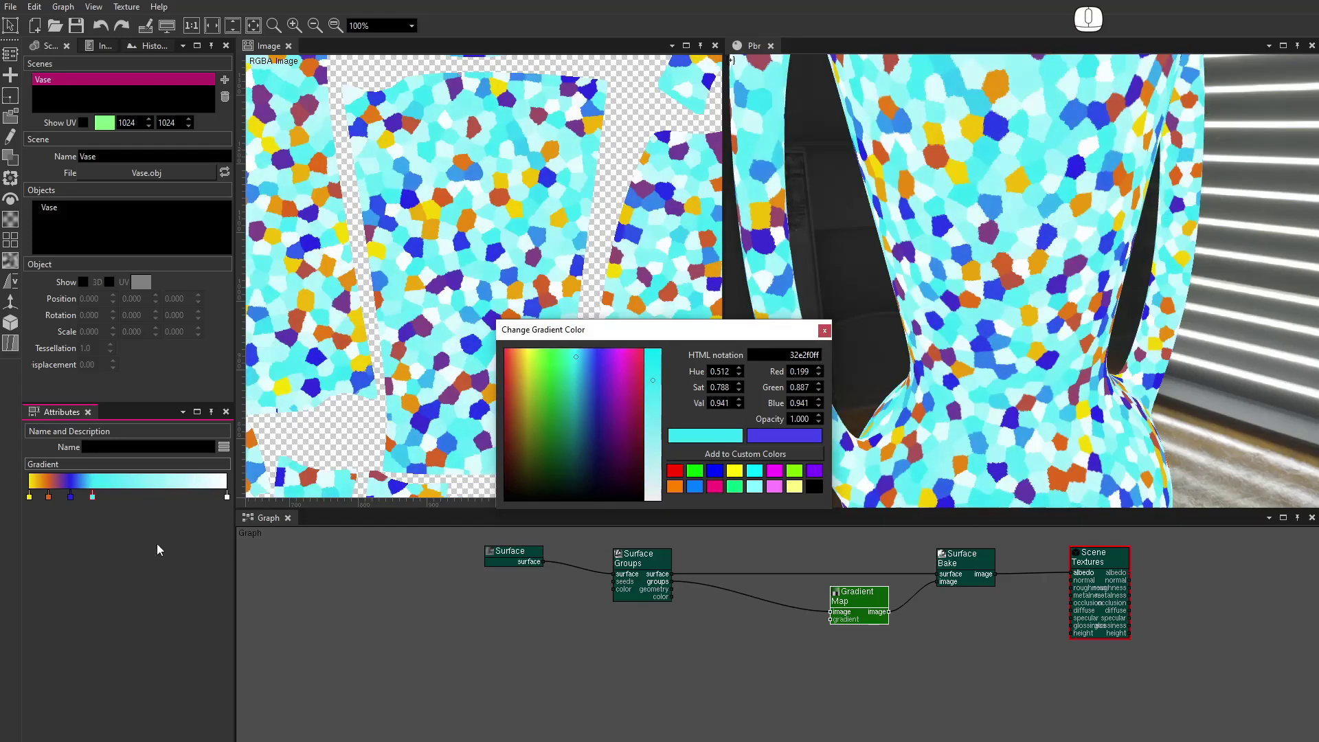
{"action": "double_click", "coordinate": [117, 492]}
{"action": "left_click", "coordinate": [512, 353]}
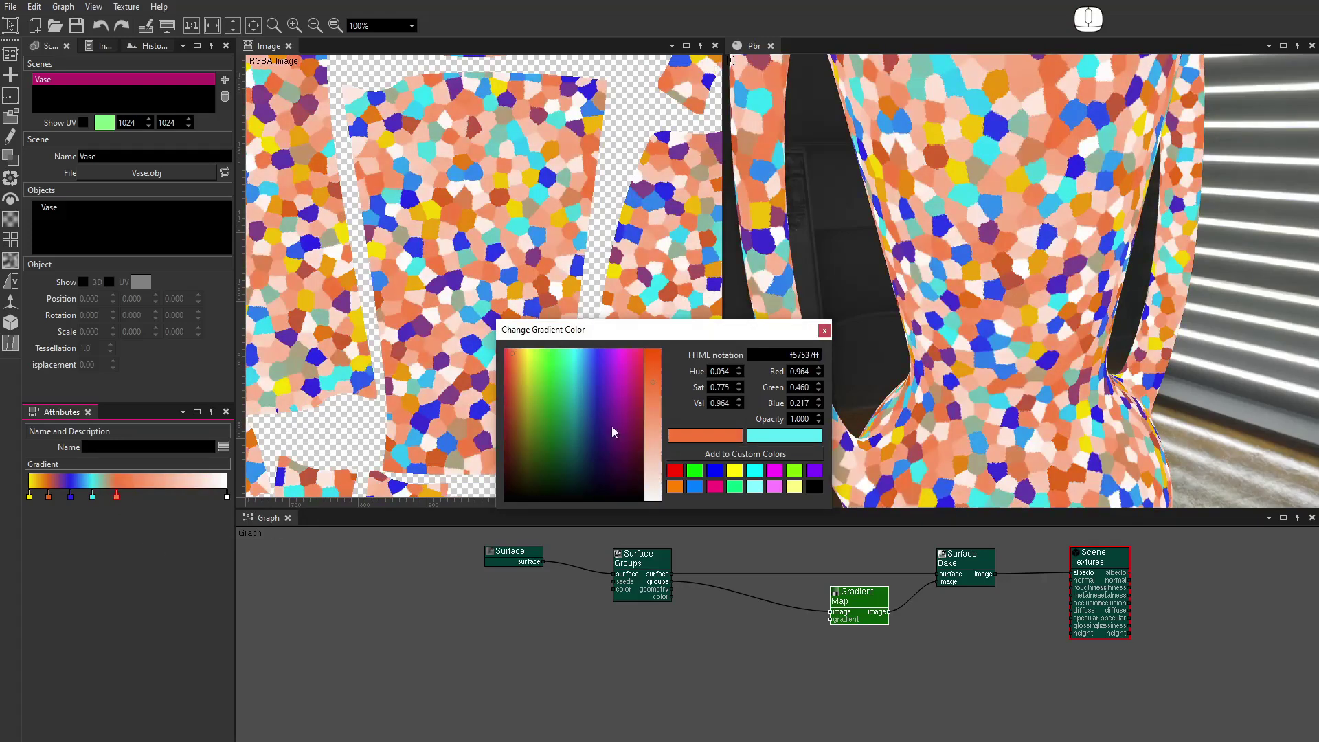
Add a near-white stop to the gradient after the second orange one and close the colour picker.
{"action": "double_click", "coordinate": [140, 490]}
{"action": "left_click", "coordinate": [653, 498]}
{"action": "left_click", "coordinate": [824, 332]}
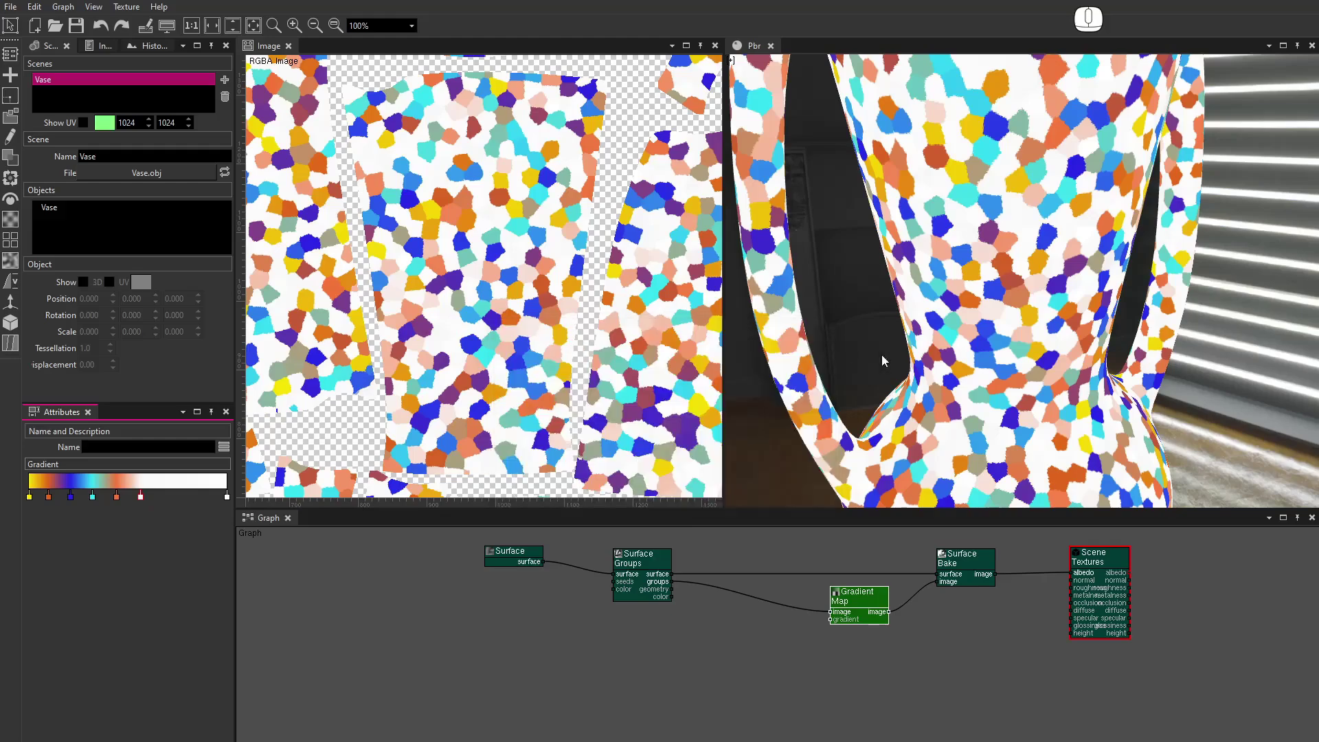
{"action": "right_click_drag", "start_coordinate": [993, 397], "coordinate": [1017, 377], "text": "alt"}
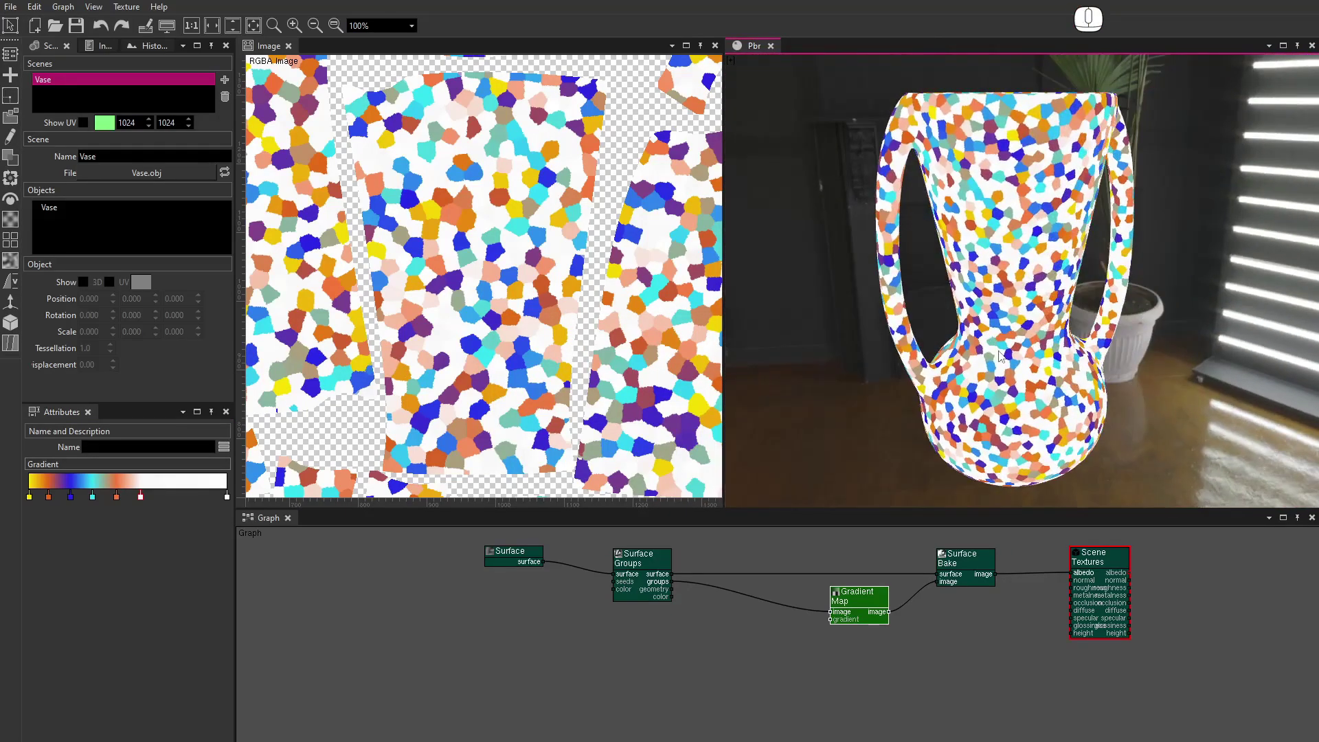
Add a Value Condition node fed by the geometry output, connect it to the Surface Bake image input, and display the albedo output.
{"action": "left_click", "coordinate": [12, 283]}
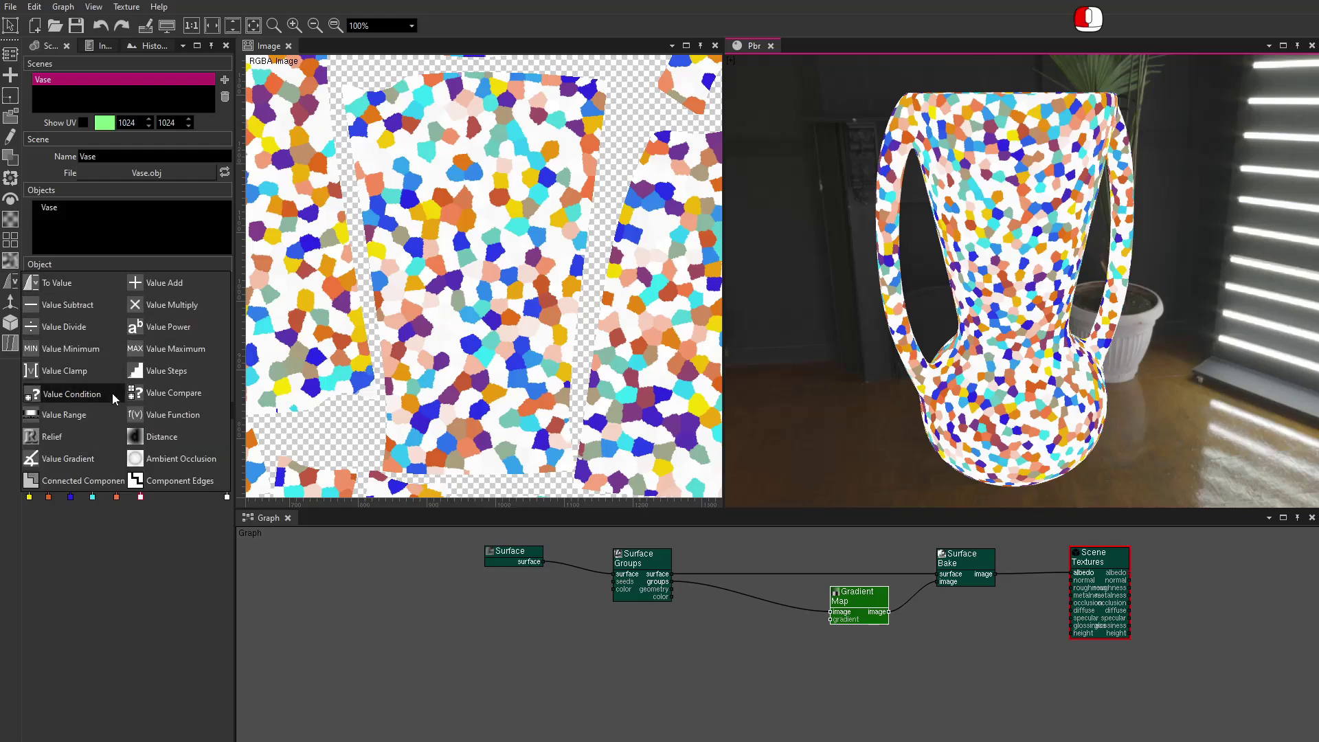
{"action": "left_click", "coordinate": [699, 604]}
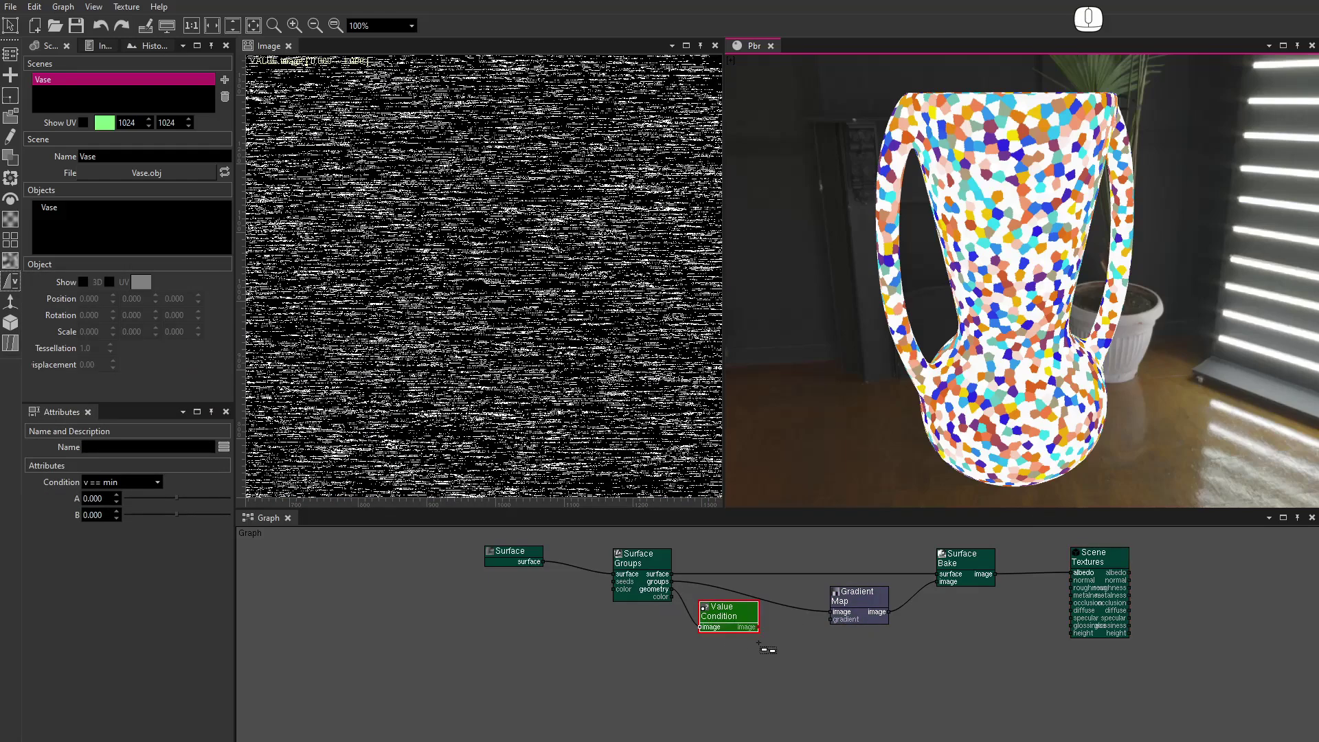
{"action": "left_click_drag", "start_coordinate": [758, 626], "coordinate": [938, 581]}
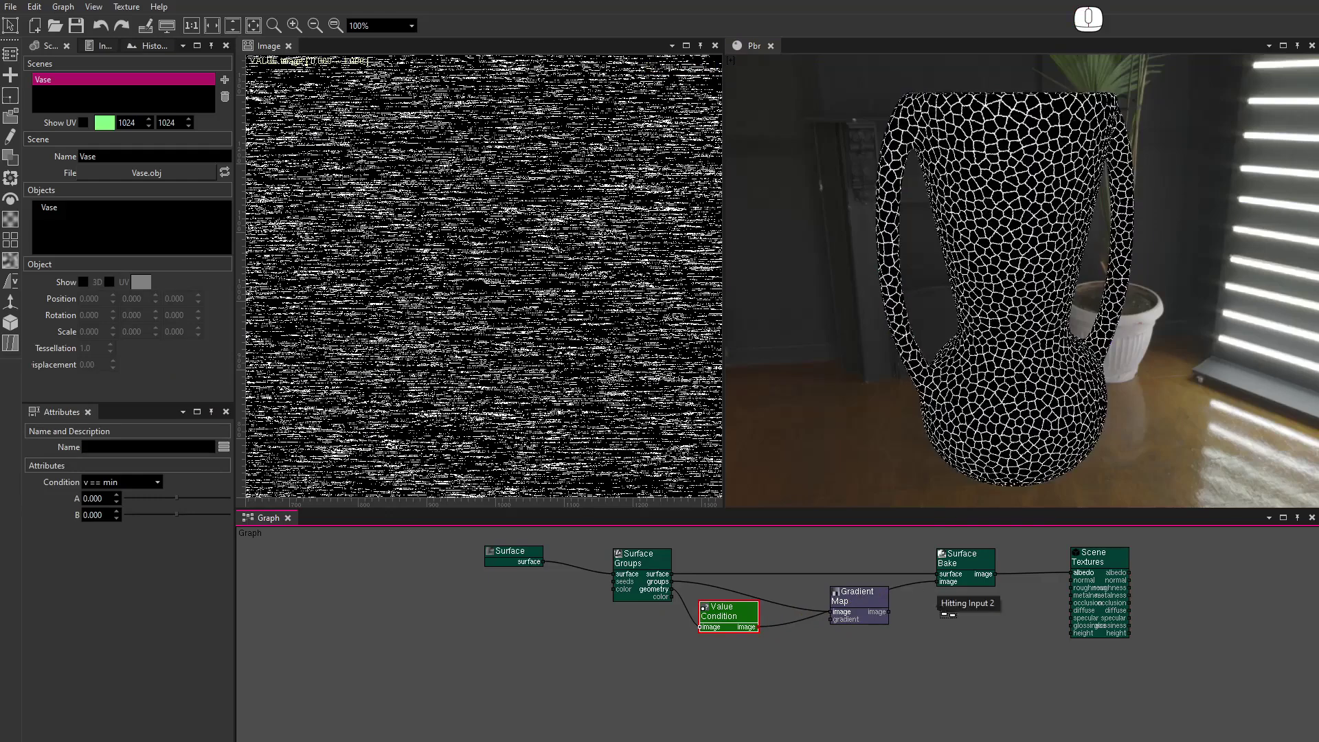
{"action": "left_click_drag", "start_coordinate": [1028, 307], "coordinate": [1031, 329], "text": "alt"}
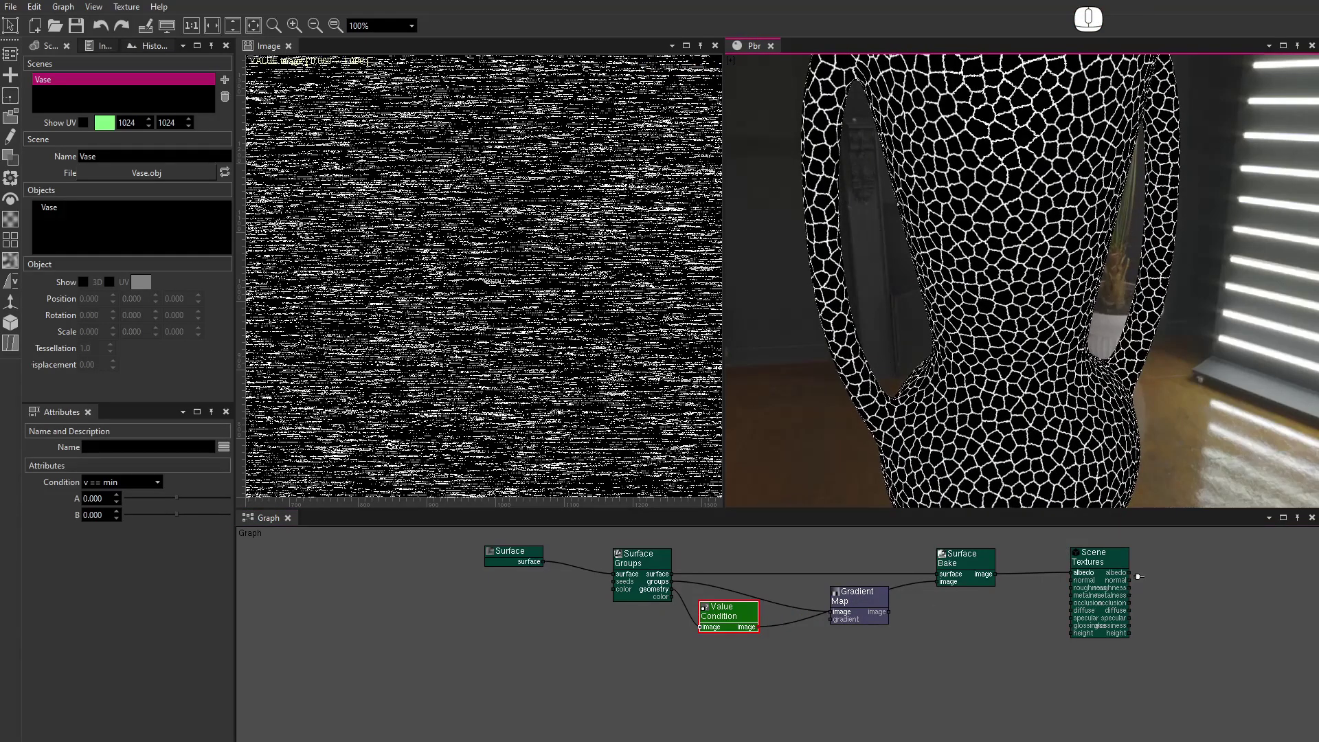
{"action": "left_click", "coordinate": [1131, 572]}
Try other Condition options on the Value Condition node, such as v != min, and return to v == min.
{"action": "left_click", "coordinate": [103, 482]}
{"action": "left_click", "coordinate": [104, 509]}
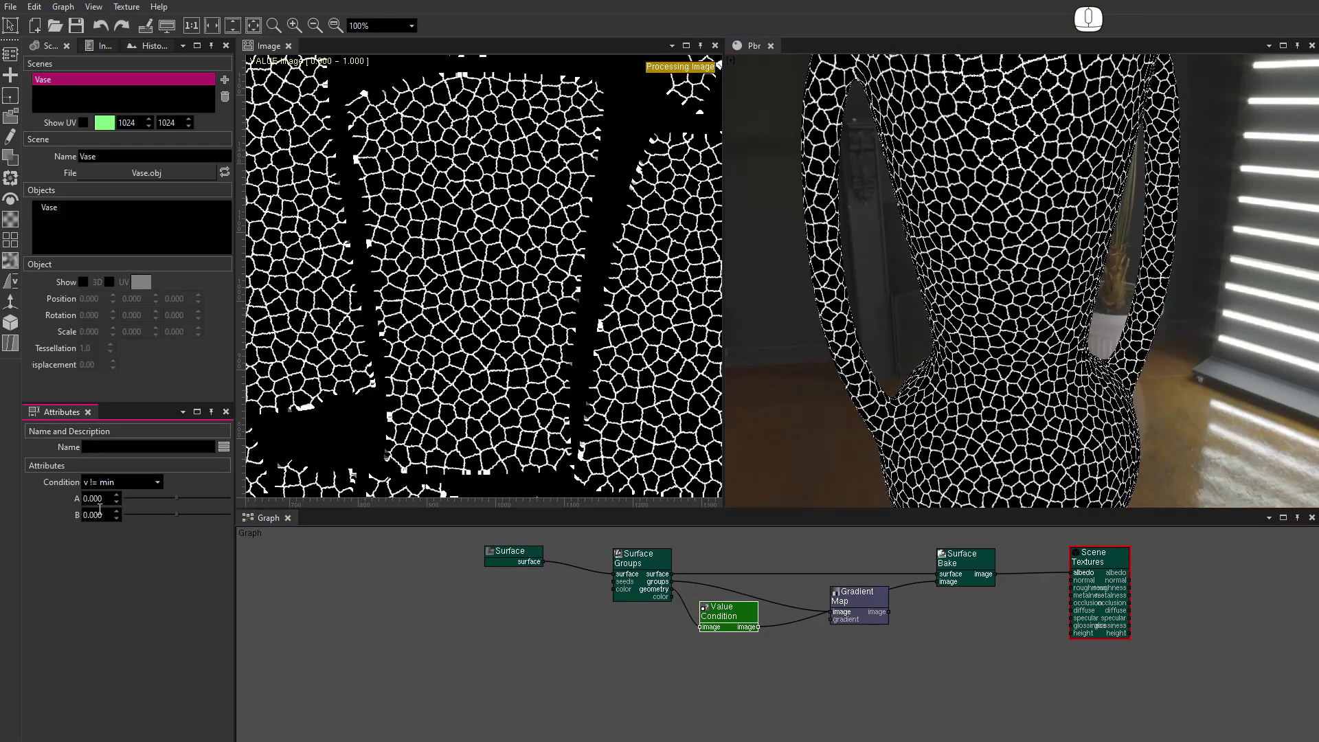
{"action": "left_click", "coordinate": [101, 484]}
{"action": "left_click", "coordinate": [102, 521]}
{"action": "left_click", "coordinate": [104, 483]}
{"action": "left_click", "coordinate": [105, 533]}
{"action": "left_click", "coordinate": [103, 483]}
{"action": "left_click", "coordinate": [104, 497]}
Add a Blend node with the Gradient Map as background and the Value Condition as mask, and feed it to the Surface Bake image input.
{"action": "left_click", "coordinate": [10, 156]}
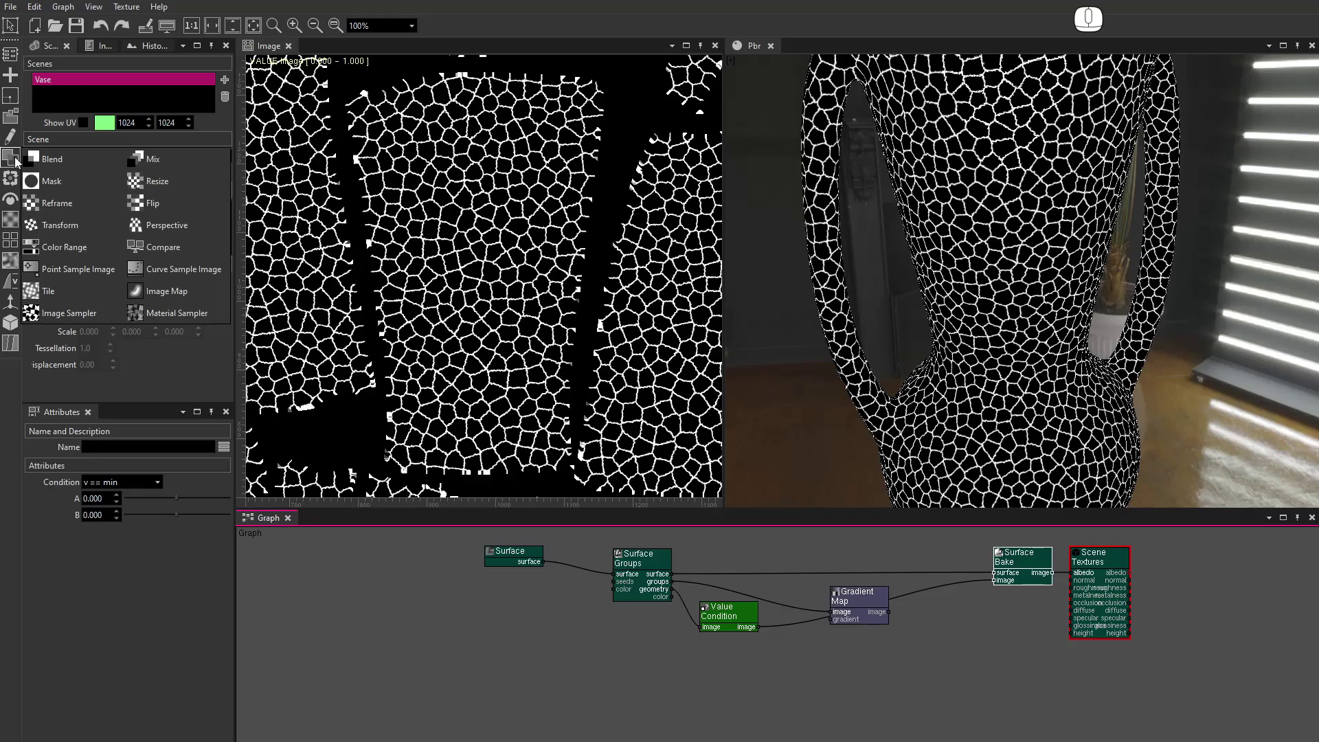
{"action": "left_click_drag", "start_coordinate": [53, 160], "coordinate": [306, 204]}
{"action": "left_click_drag", "start_coordinate": [926, 611], "coordinate": [927, 612]}
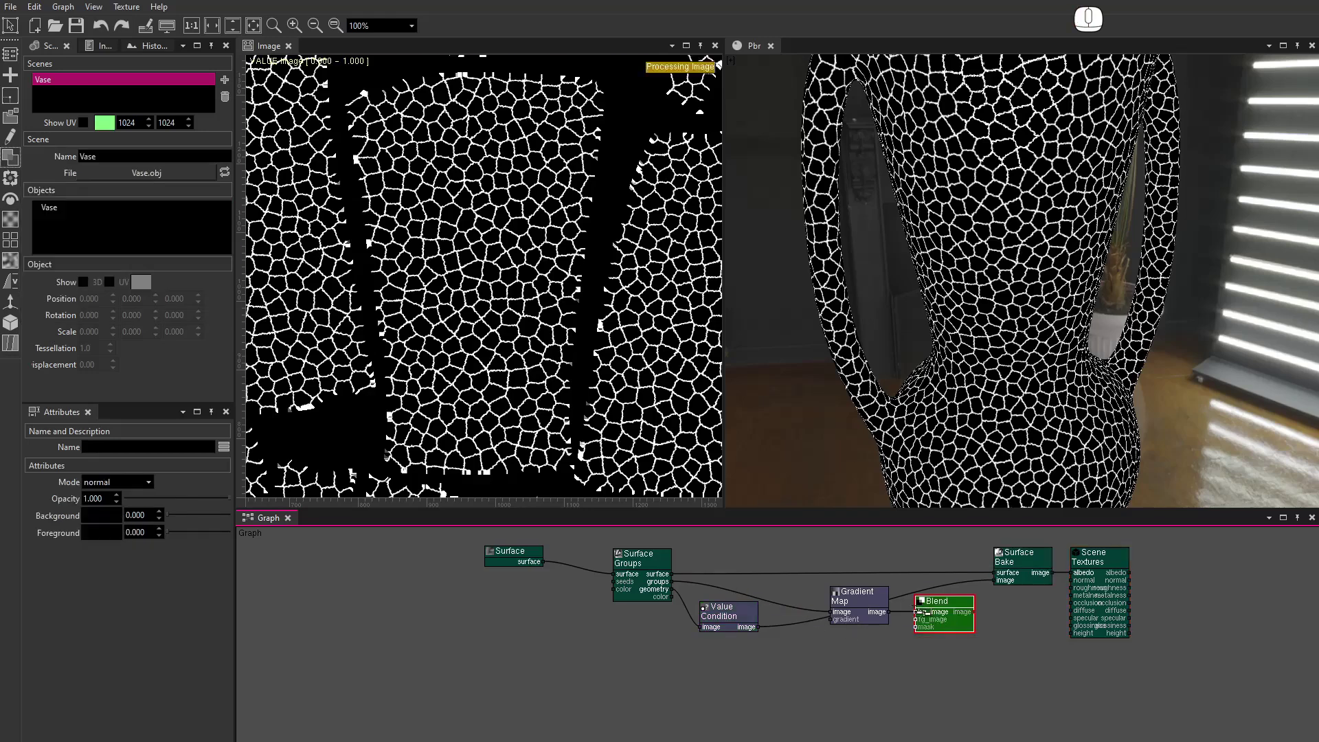
{"action": "left_click_drag", "start_coordinate": [728, 617], "coordinate": [990, 579]}
{"action": "left_click", "coordinate": [732, 638]}
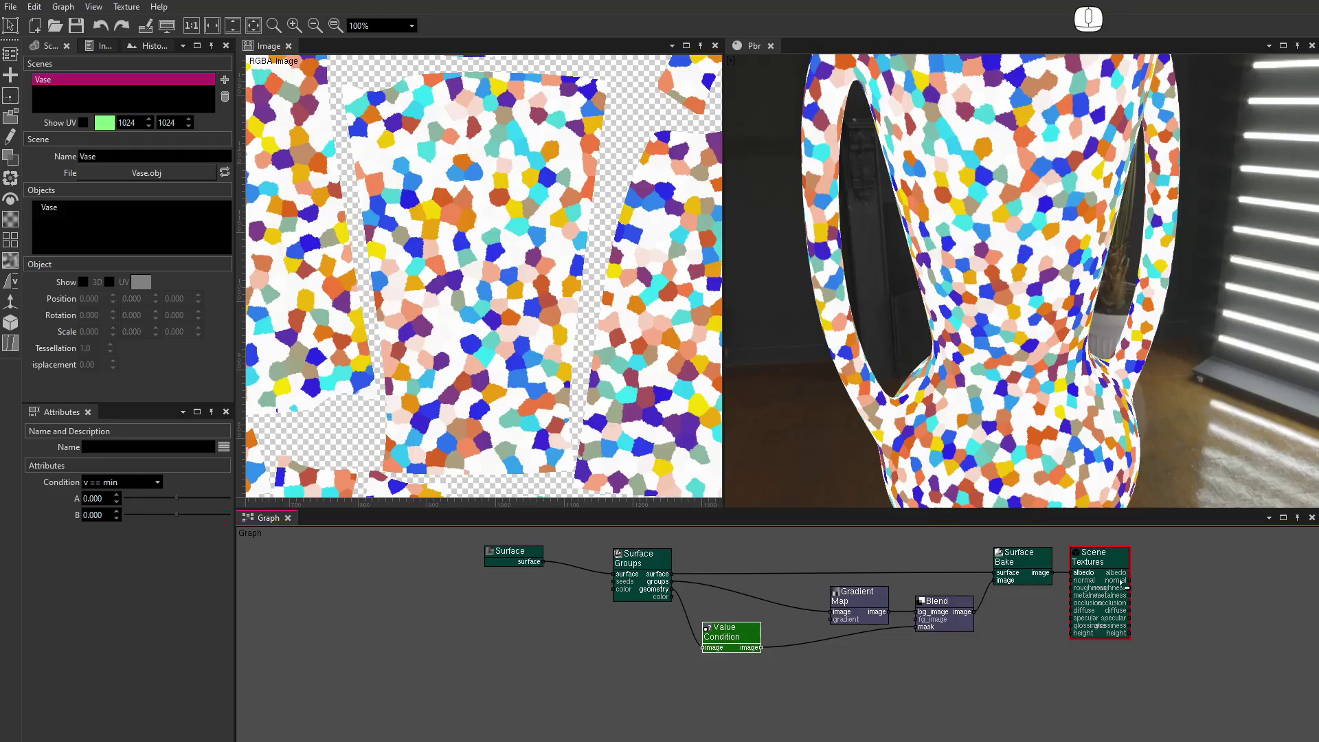
Set the Blend node's mode to multiply, its foreground value to 1.000 and its opacity to 0.75.
{"action": "left_click", "coordinate": [950, 620]}
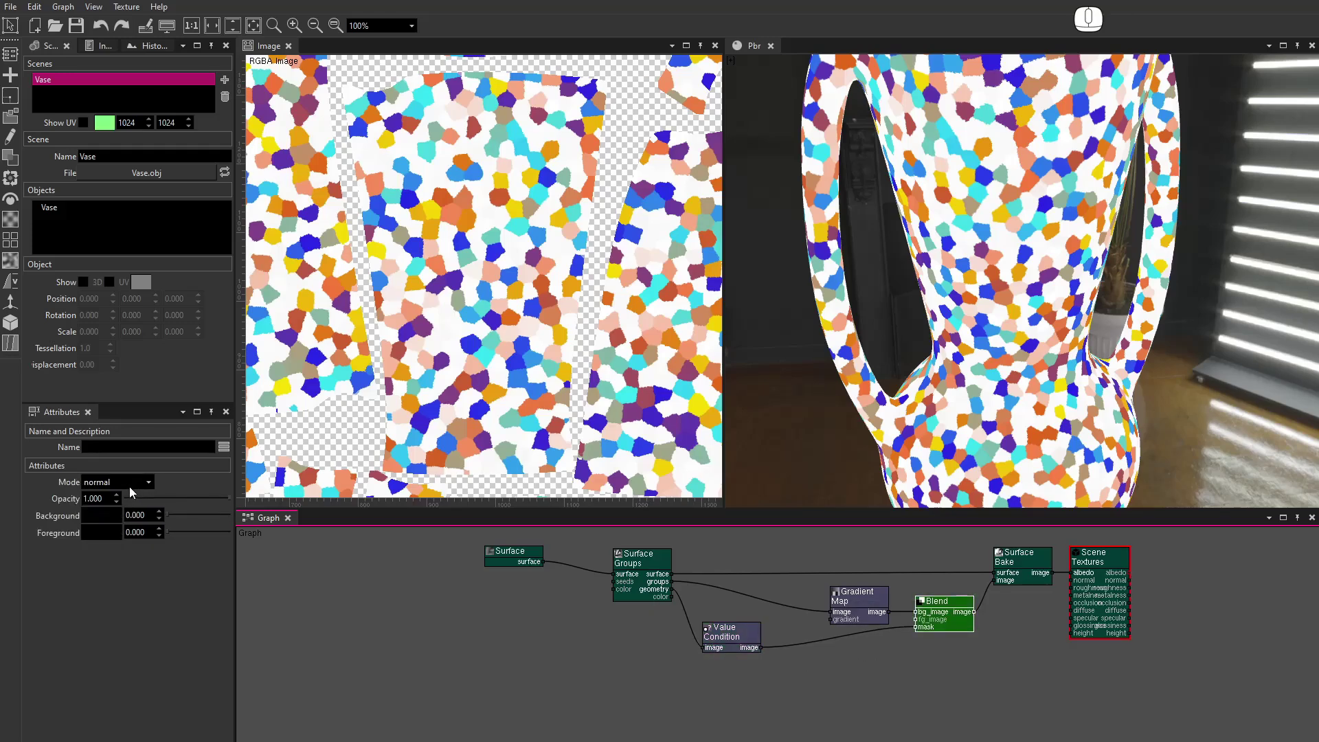
{"action": "left_click", "coordinate": [129, 483]}
{"action": "left_click", "coordinate": [126, 512]}
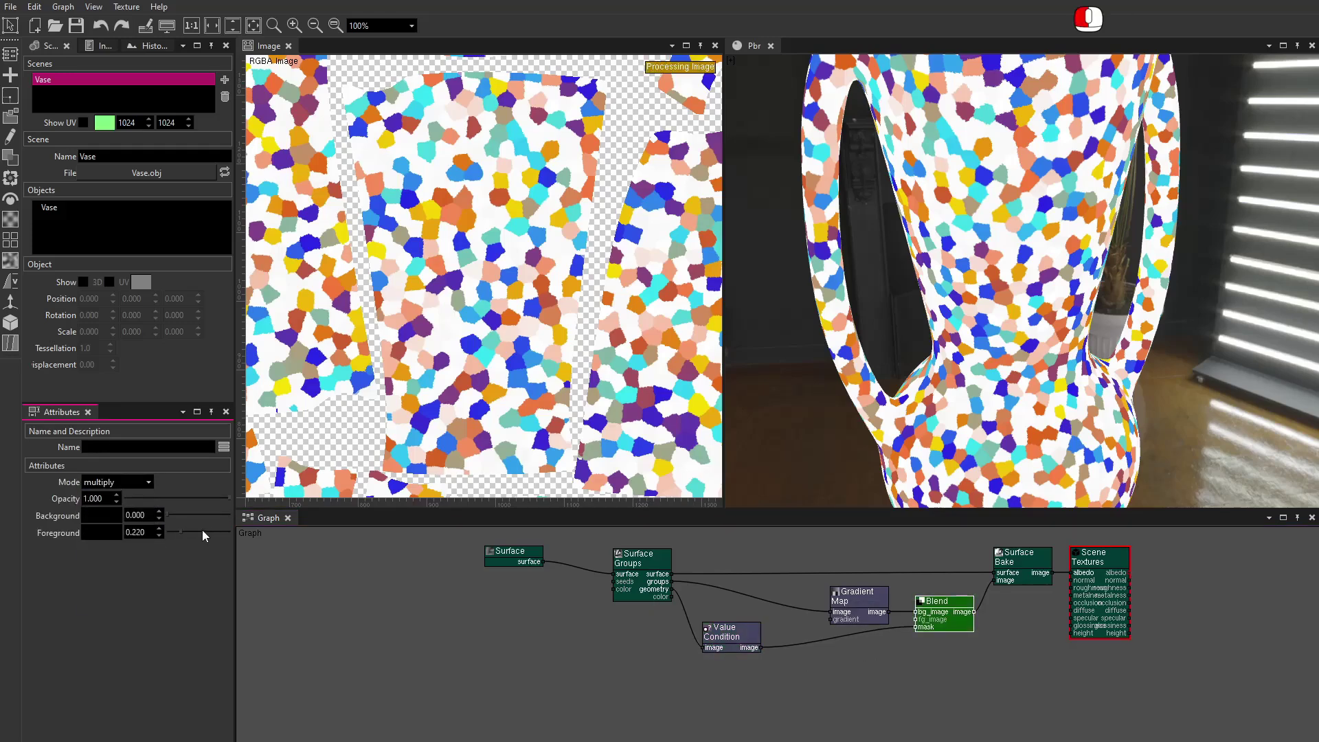
{"action": "left_click_drag", "start_coordinate": [112, 498], "coordinate": [26, 487]}
{"action": "type", "text": "0.75"}
{"action": "key", "text": "Return"}
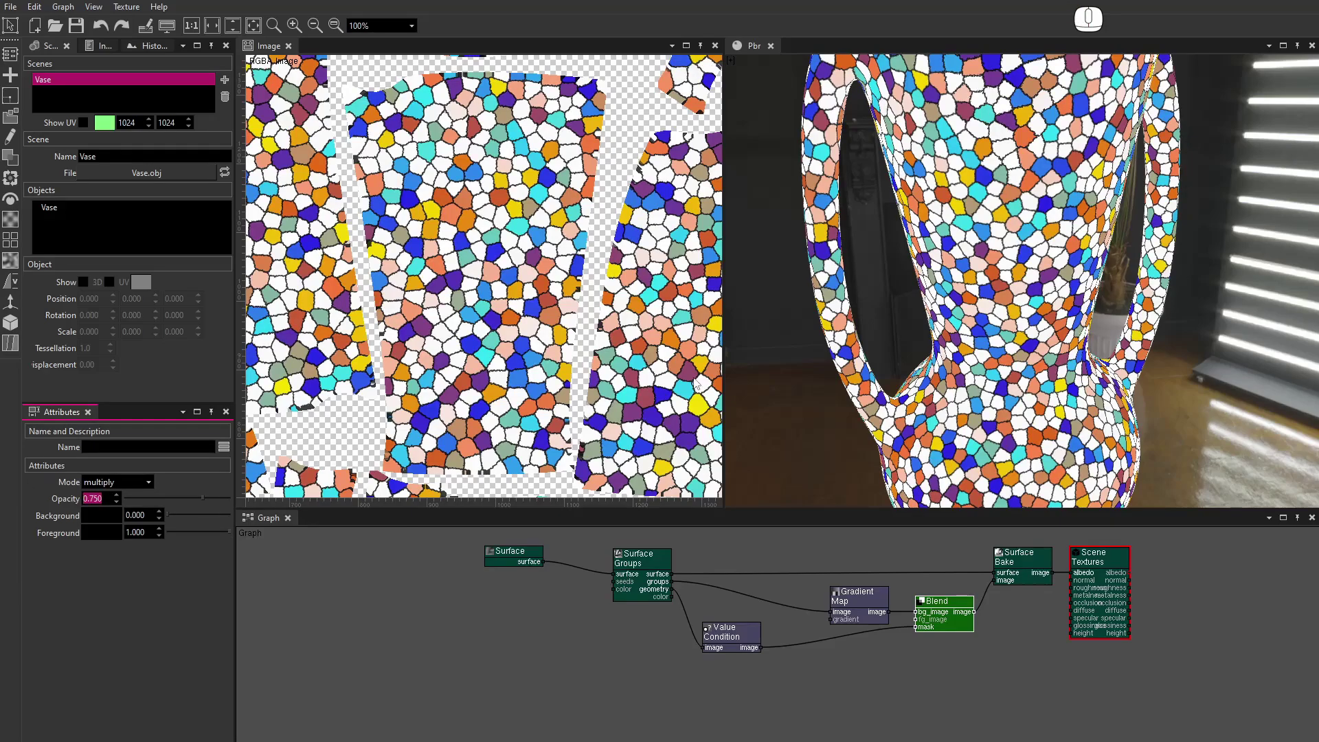
Insert a Surface Filter node between the Value Condition and the Blend mask, fed by the Surface Groups surface.
{"action": "scroll", "coordinate": [946, 336], "scroll_direction": "up", "scroll_amount": 5, "text": "alt"}
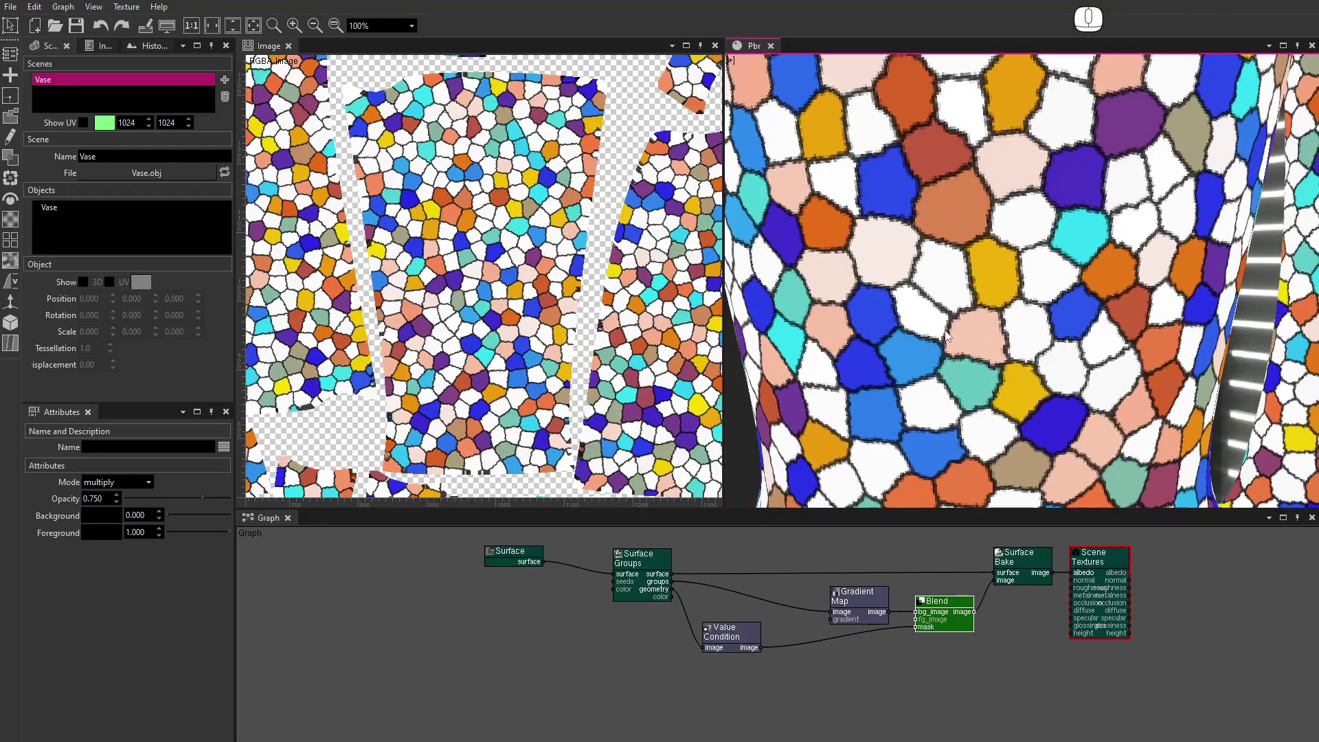
{"action": "left_click", "coordinate": [11, 322]}
{"action": "left_click_drag", "start_coordinate": [106, 658], "coordinate": [546, 690]}
{"action": "left_click_drag", "start_coordinate": [831, 635], "coordinate": [911, 627]}
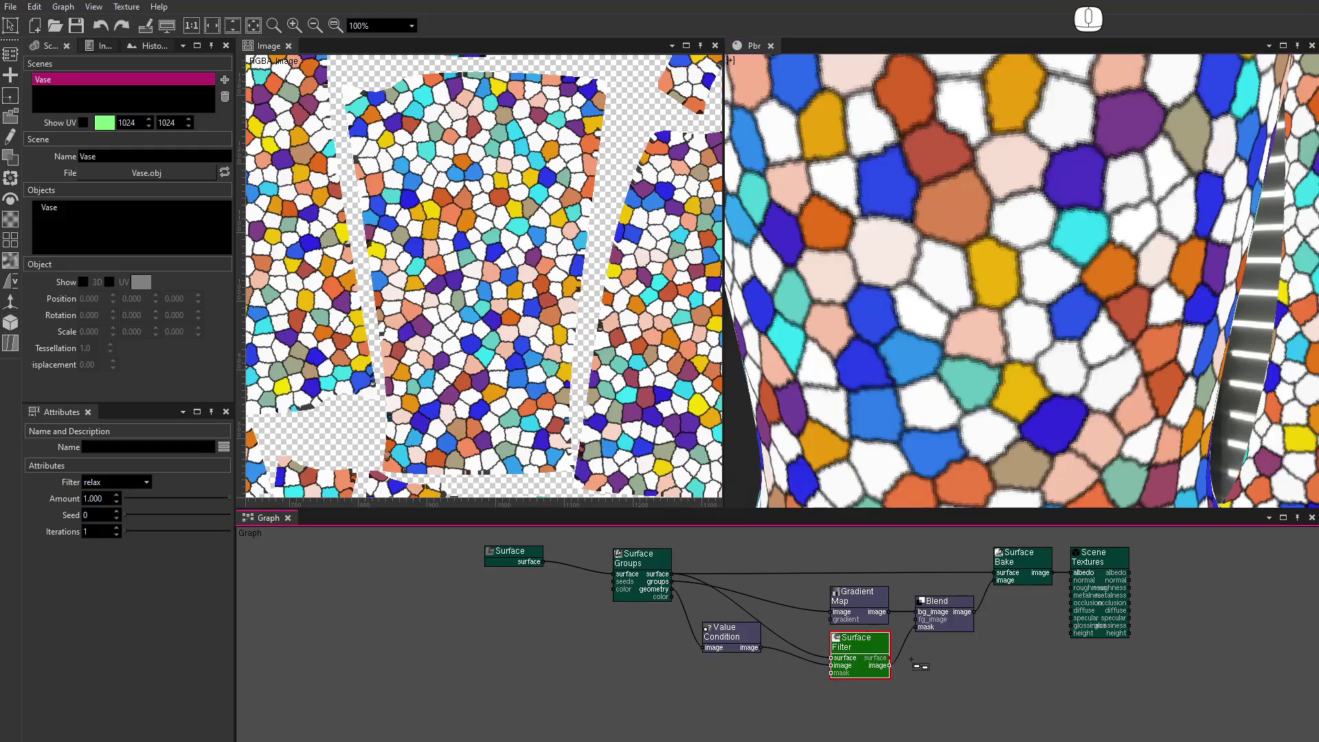
Try raising the Surface Filter's relax iterations to 4 and lower them to 0.
{"action": "left_click", "coordinate": [117, 527]}
{"action": "left_click", "coordinate": [117, 526]}
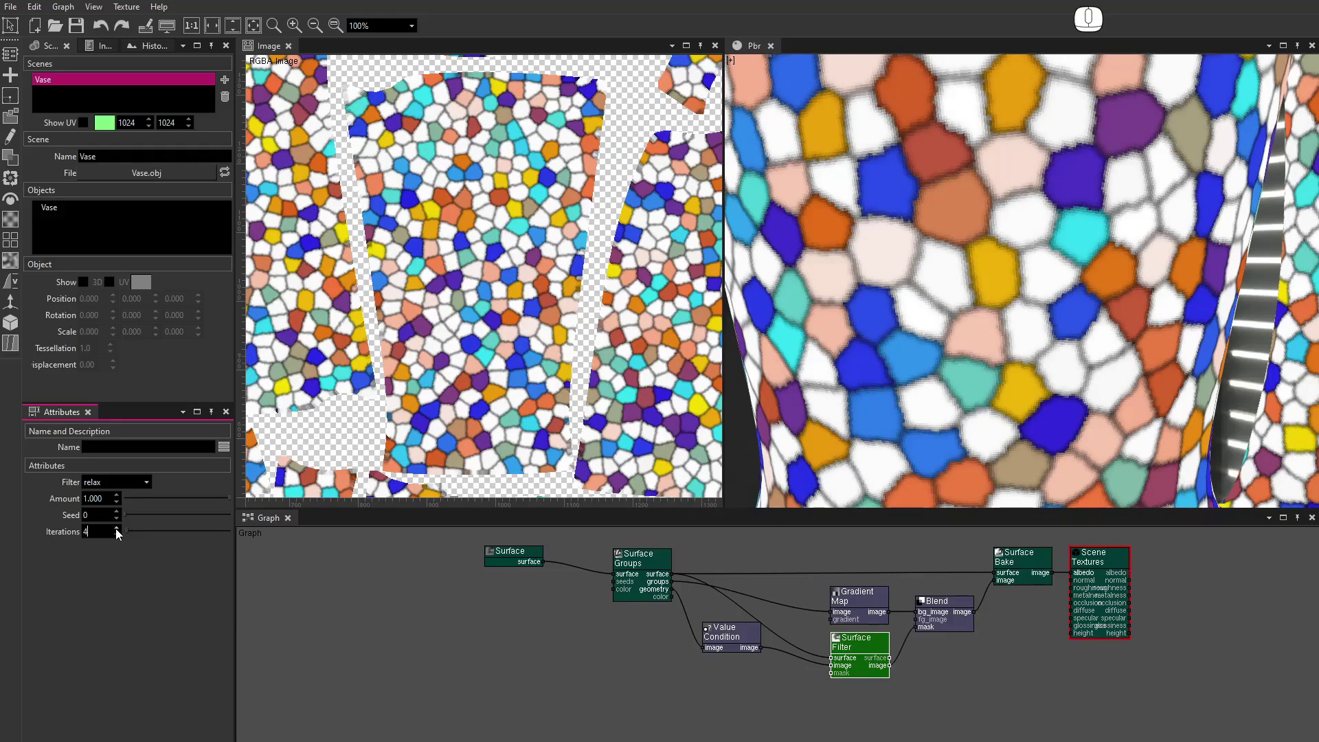
{"action": "left_click", "coordinate": [117, 534]}
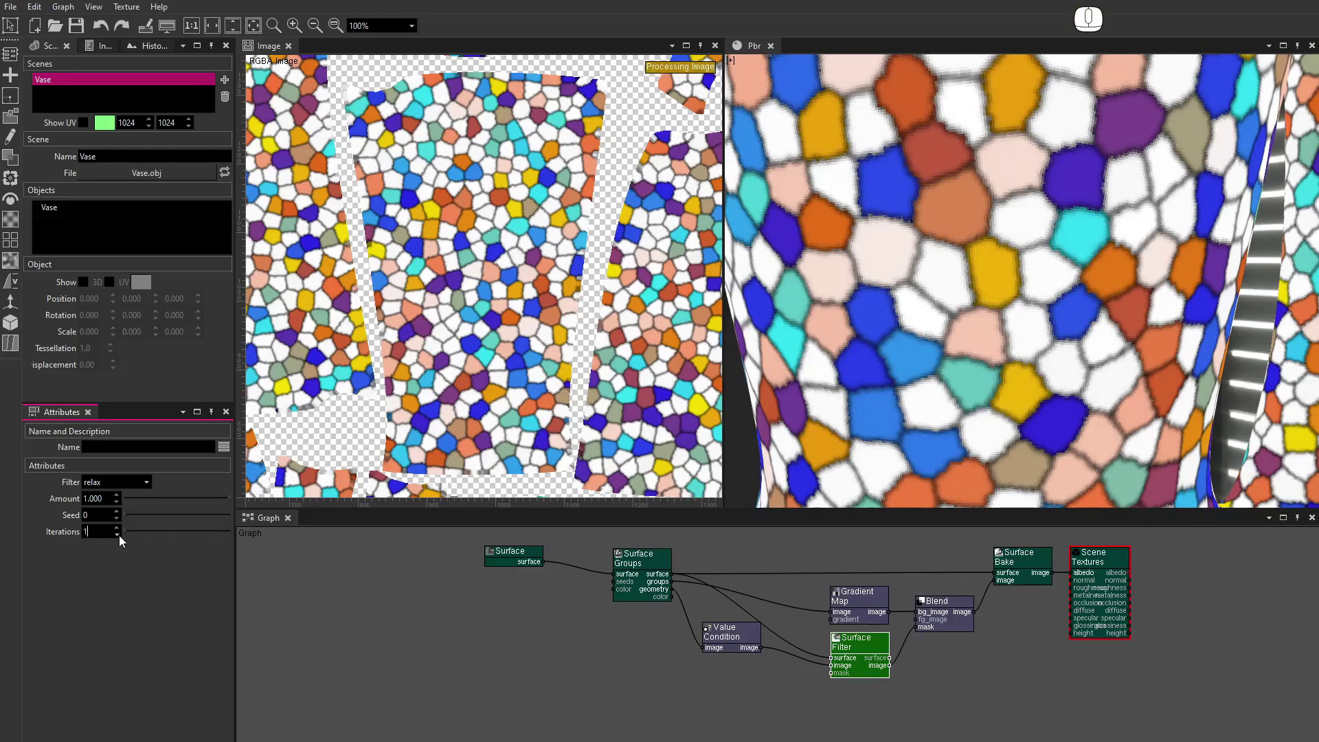
Duplicate the Value Condition node, set the copy's condition to v != min and connect it to the Surface Filter mask.
{"action": "left_click_drag", "start_coordinate": [726, 641], "coordinate": [725, 677], "text": "shift"}
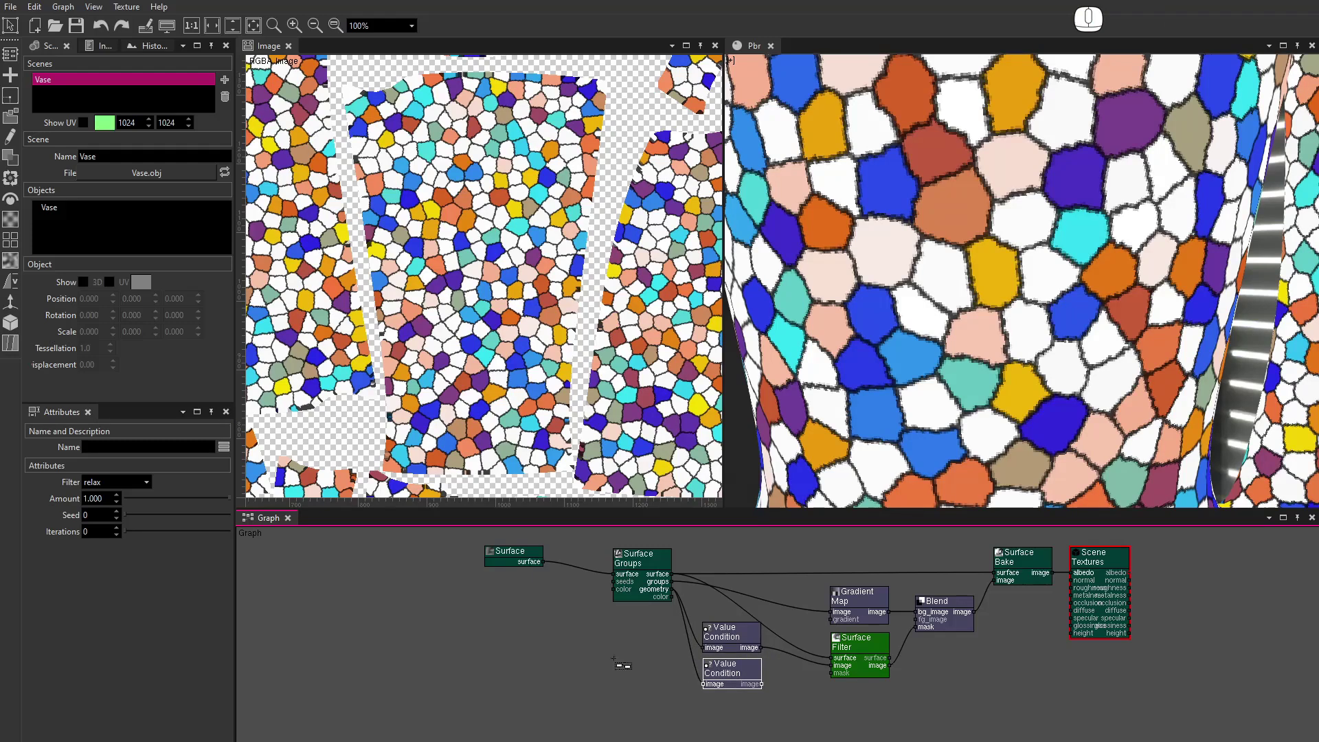
{"action": "left_click", "coordinate": [735, 677]}
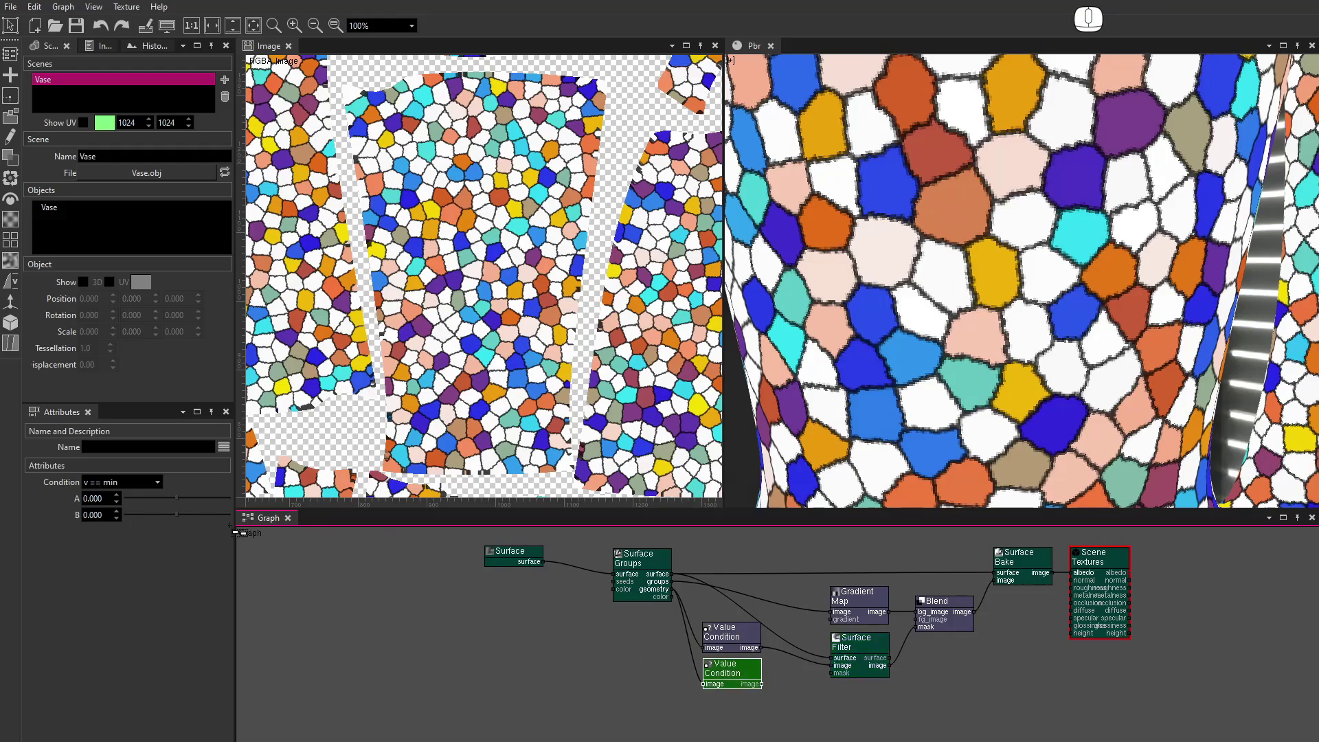
{"action": "left_click", "coordinate": [142, 484]}
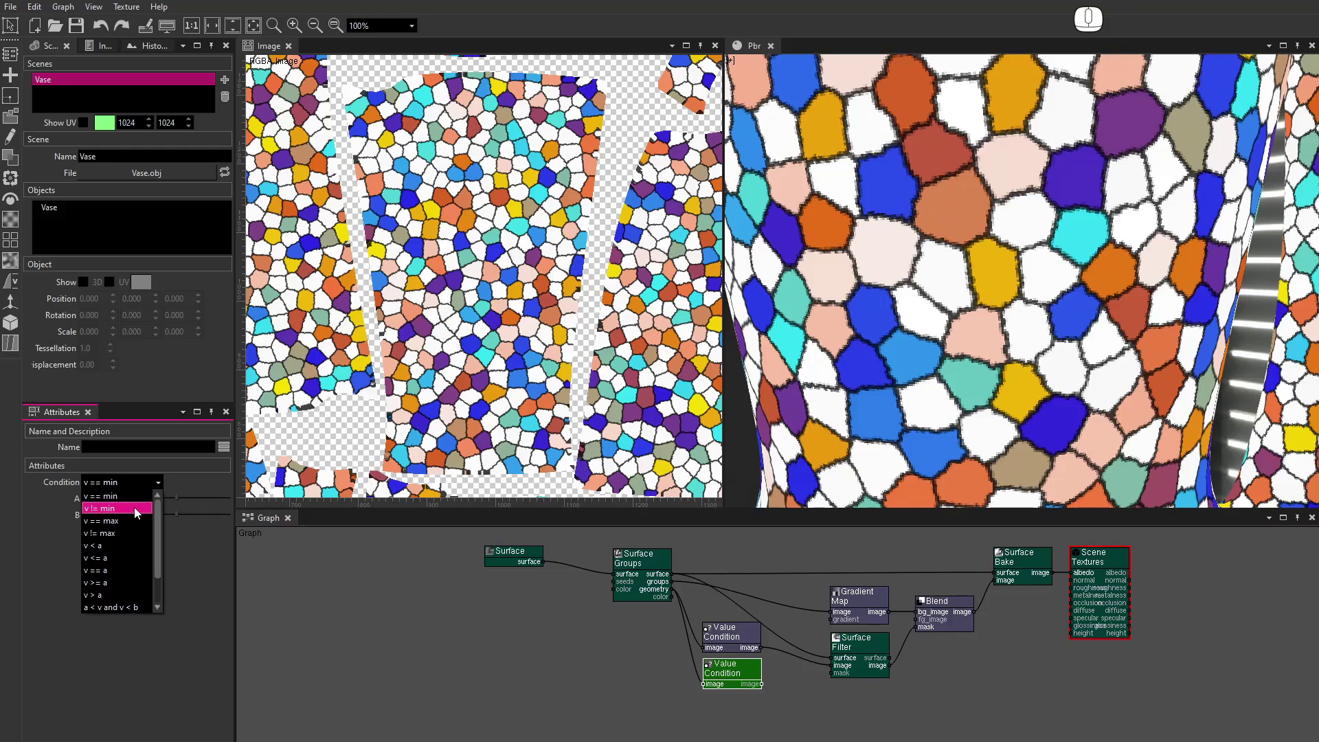
{"action": "left_click", "coordinate": [134, 507]}
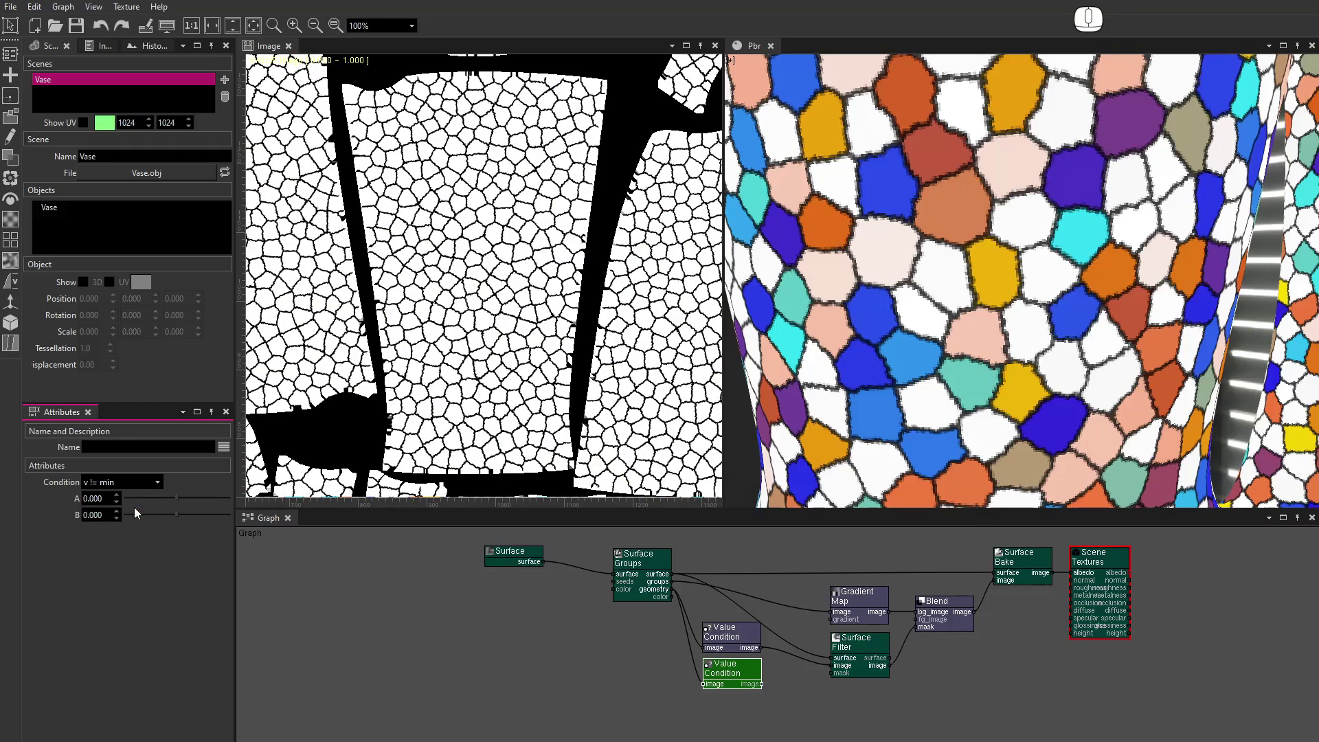
{"action": "left_click_drag", "start_coordinate": [765, 683], "coordinate": [828, 674]}
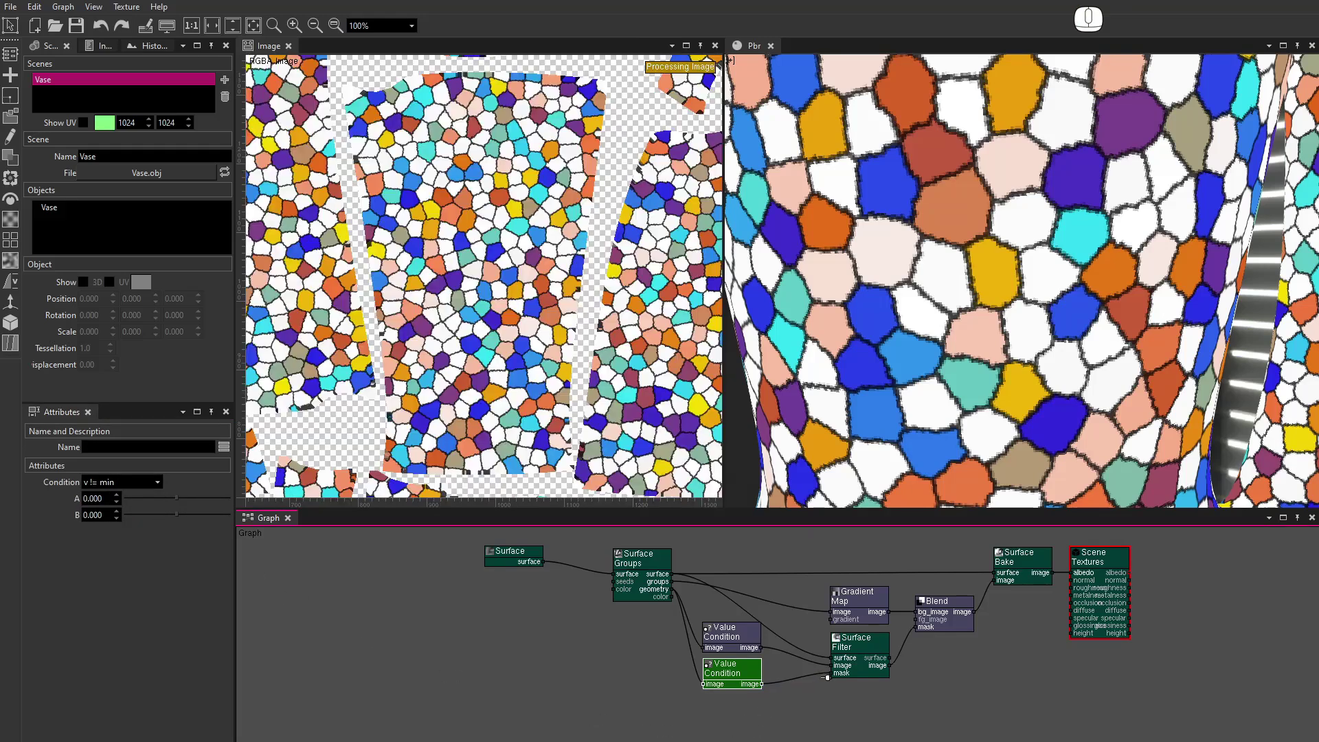
Raise the masked Surface Filter's relax iterations to 4 and beyond to soften the edge lines.
{"action": "left_click", "coordinate": [863, 655]}
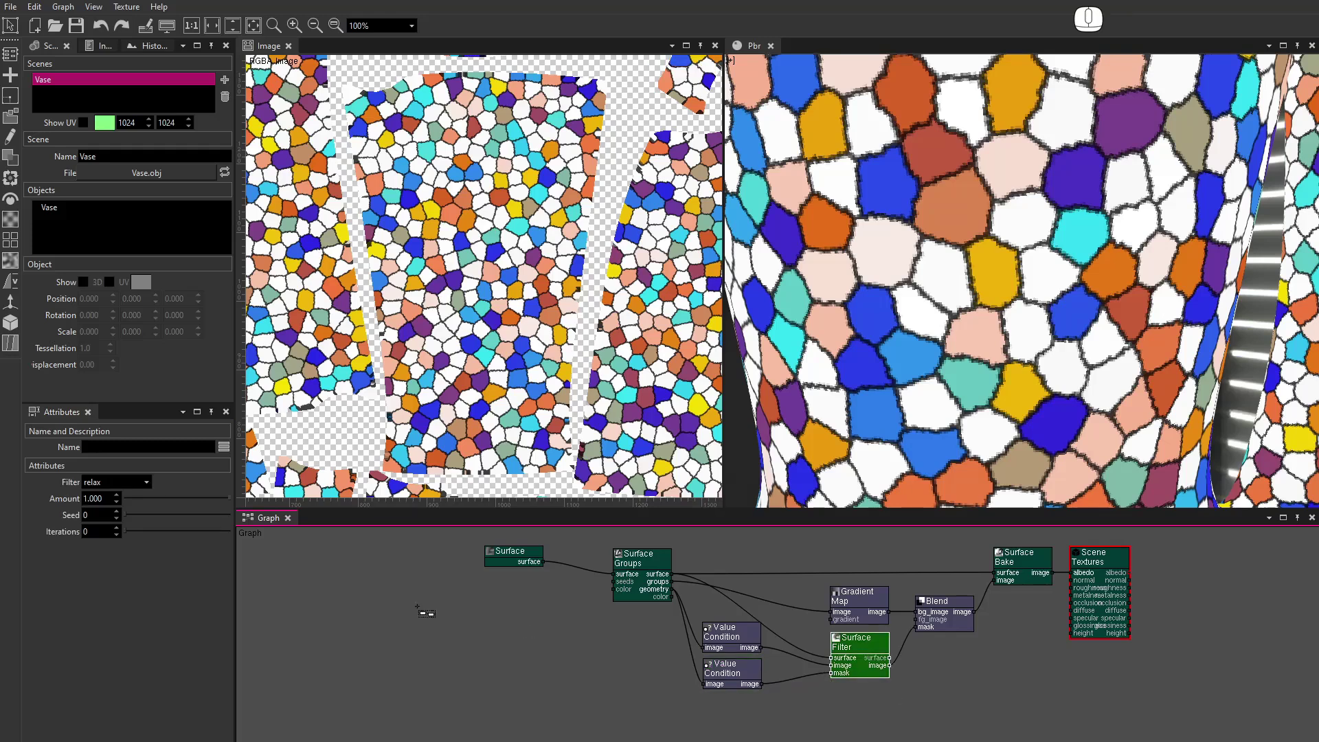
{"action": "left_click", "coordinate": [116, 527]}
{"action": "left_click", "coordinate": [116, 528]}
{"action": "left_click", "coordinate": [117, 528]}
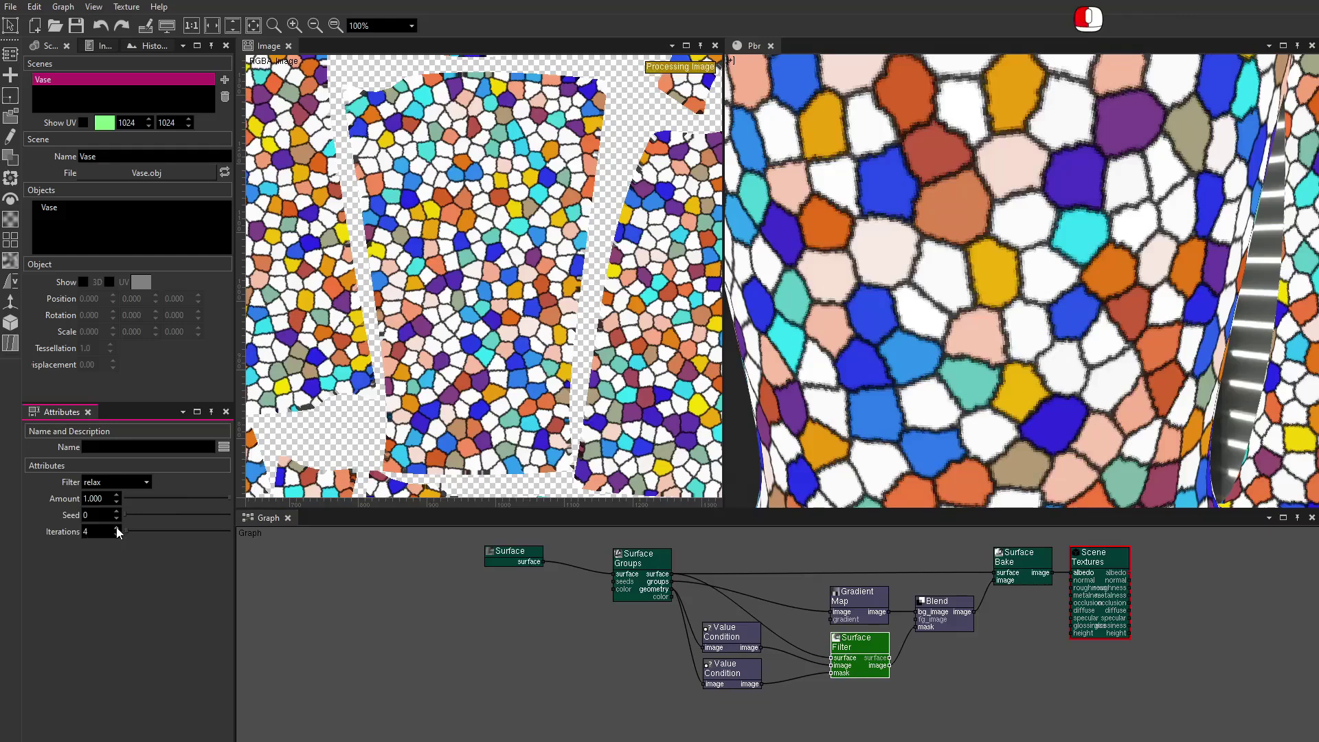
{"action": "left_click", "coordinate": [117, 528]}
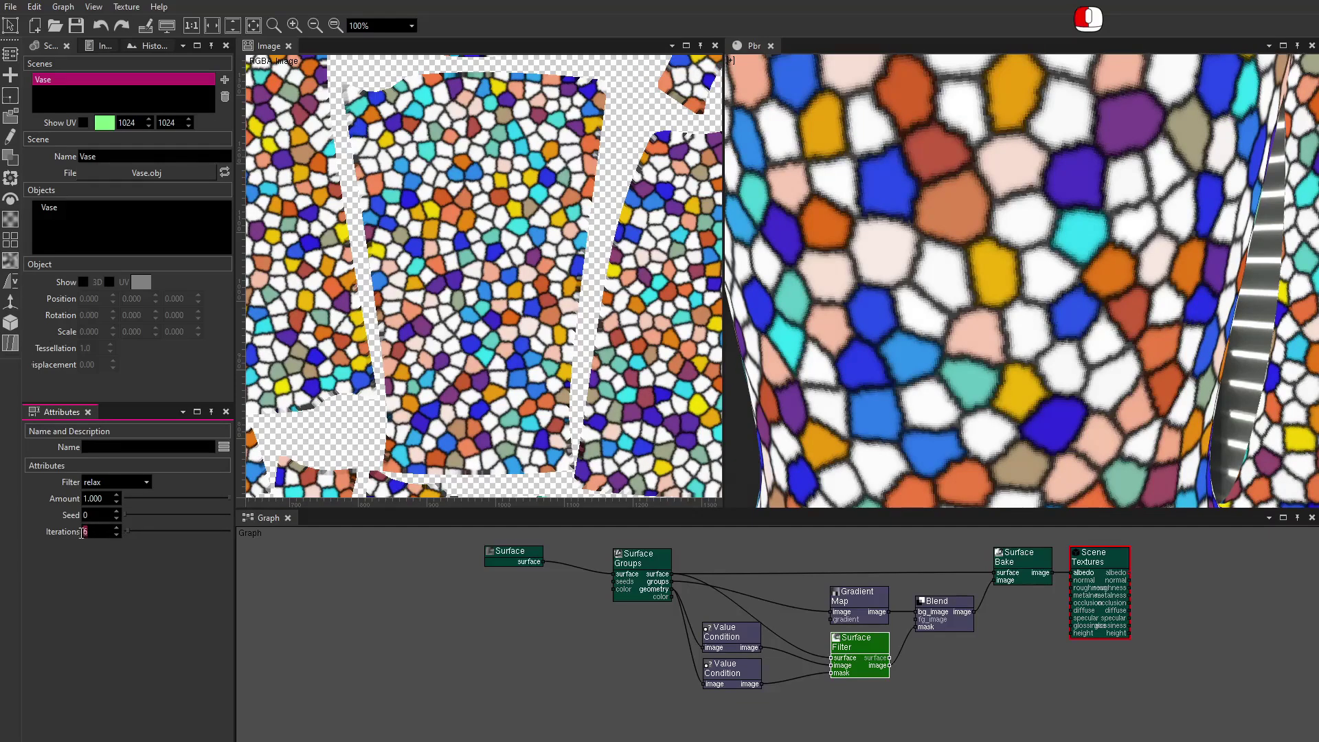
Add a Surface Group Bump node fed by Surface Groups, connect its image to Surface Bake and display the albedo output.
{"action": "left_click", "coordinate": [12, 325]}
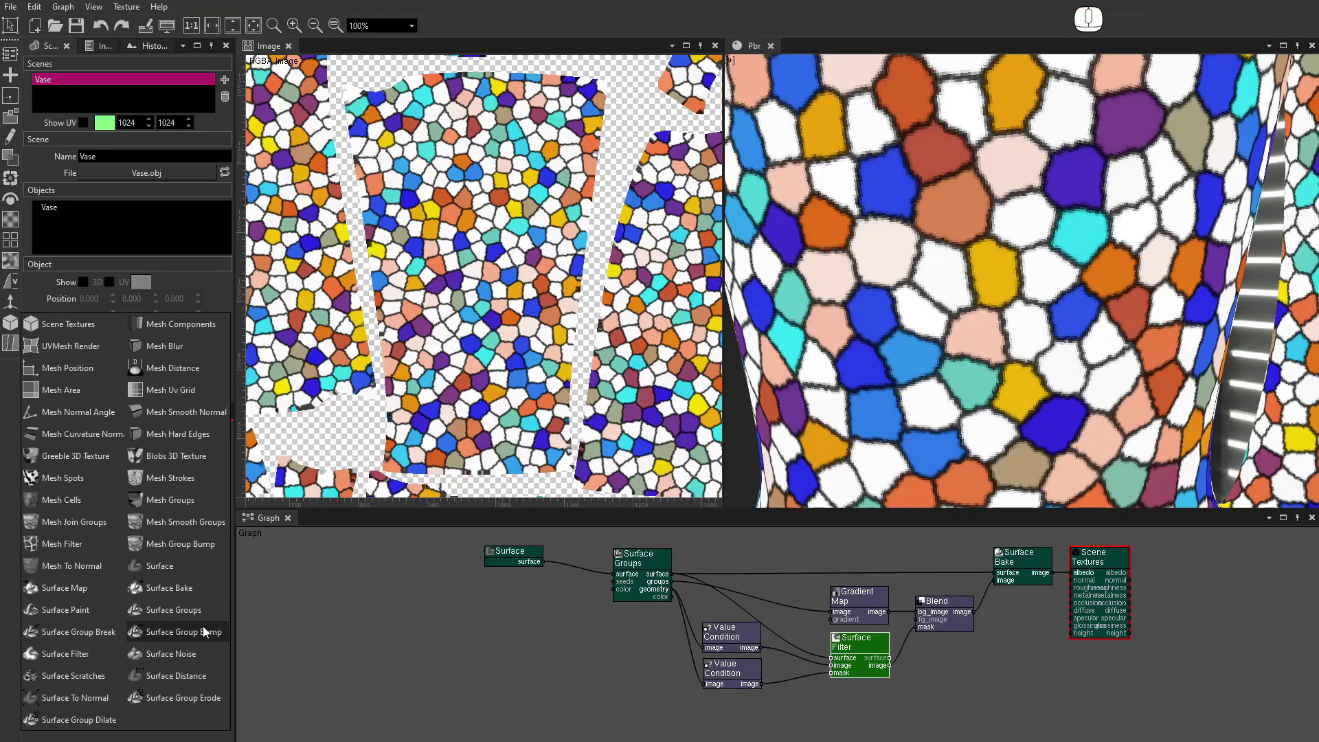
{"action": "left_click_drag", "start_coordinate": [705, 700], "coordinate": [707, 700]}
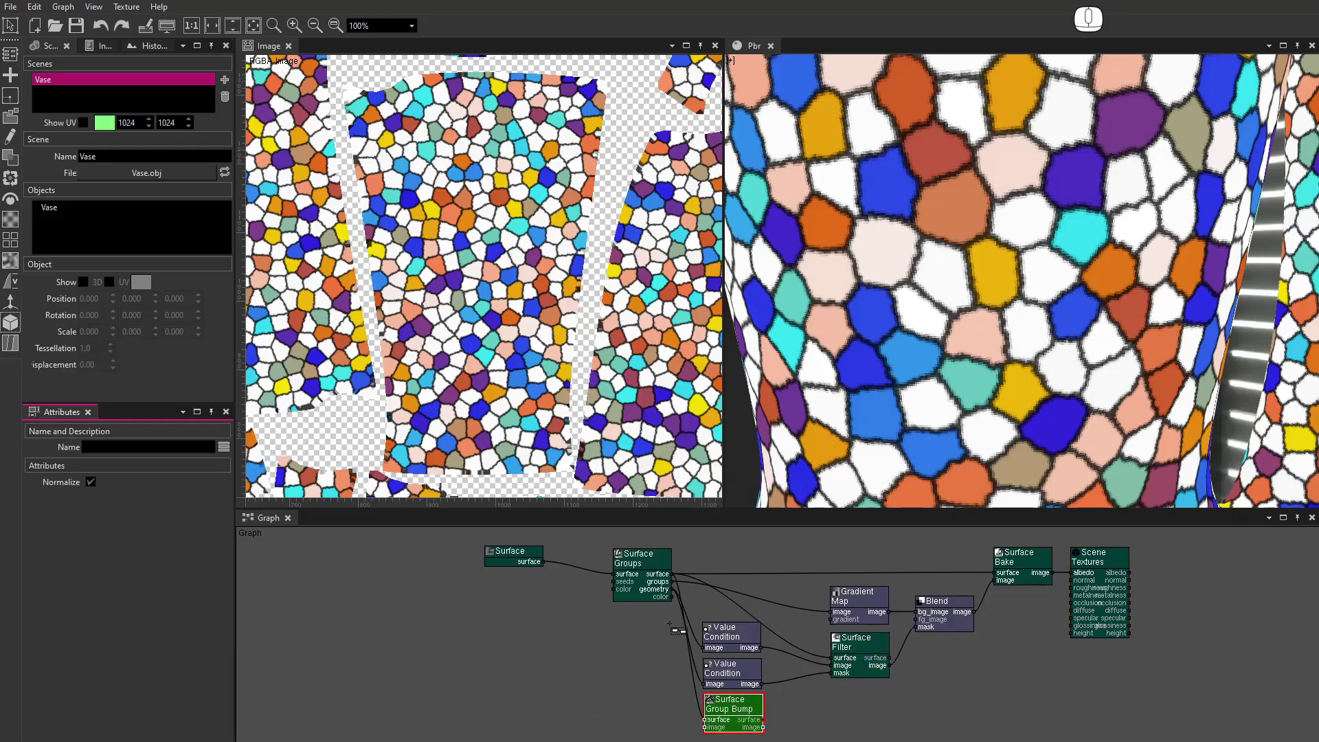
{"action": "left_click_drag", "start_coordinate": [675, 584], "coordinate": [704, 727]}
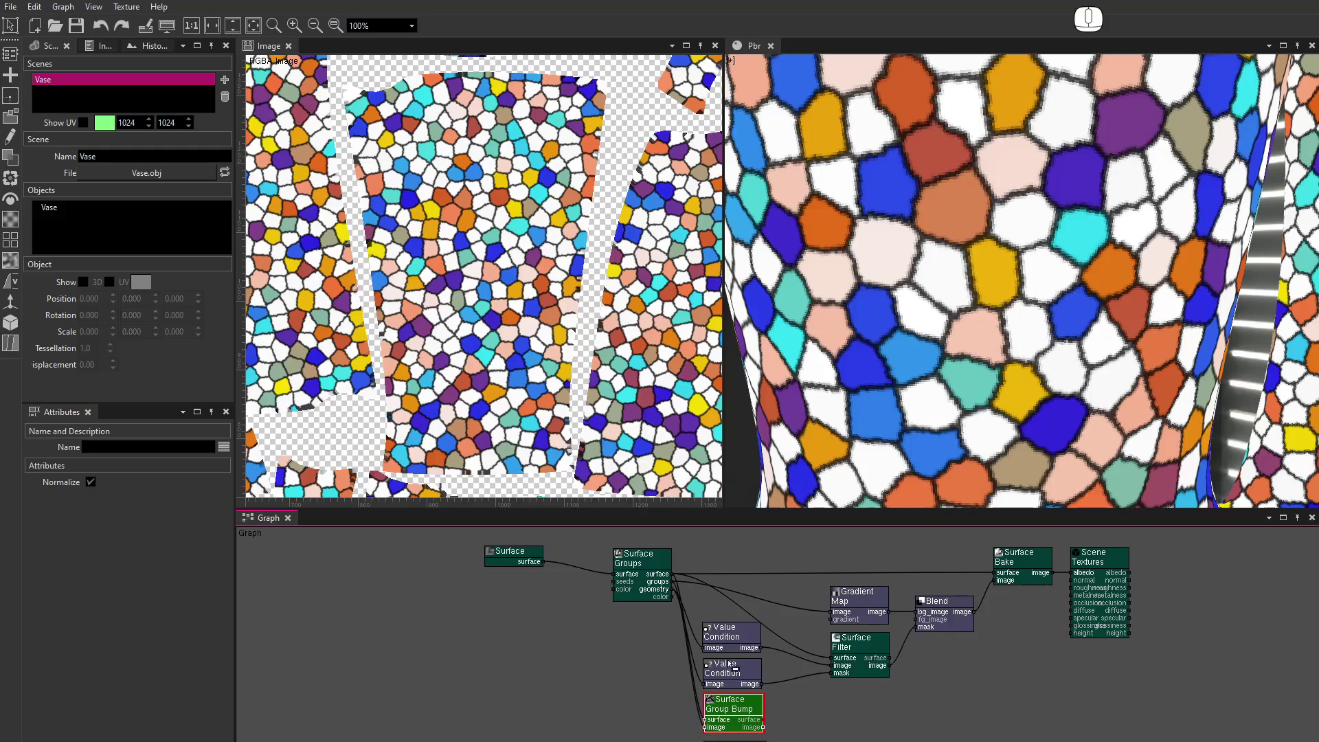
{"action": "left_click_drag", "start_coordinate": [747, 648], "coordinate": [992, 581]}
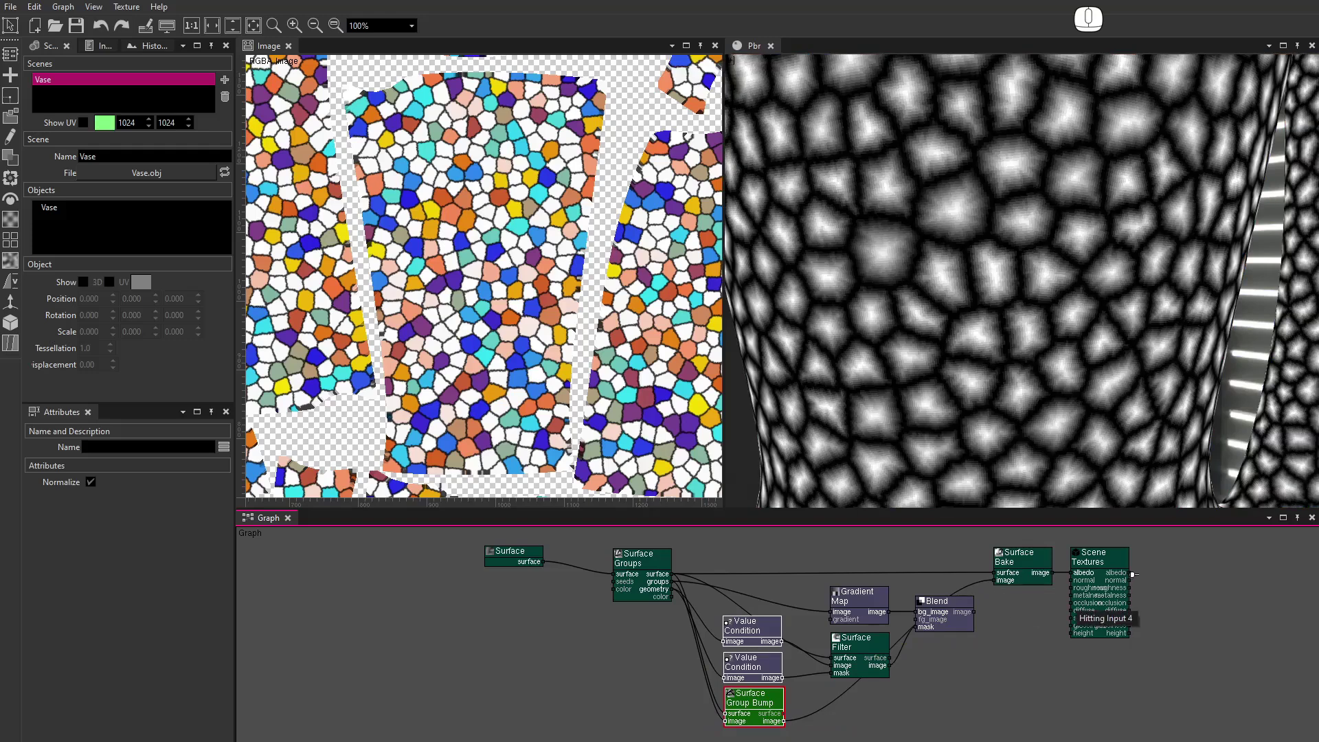
{"action": "left_click", "coordinate": [1094, 588]}
Insert a second Surface Filter node between the Surface Group Bump and the Surface Bake image input, and display the albedo output.
{"action": "left_click", "coordinate": [10, 322]}
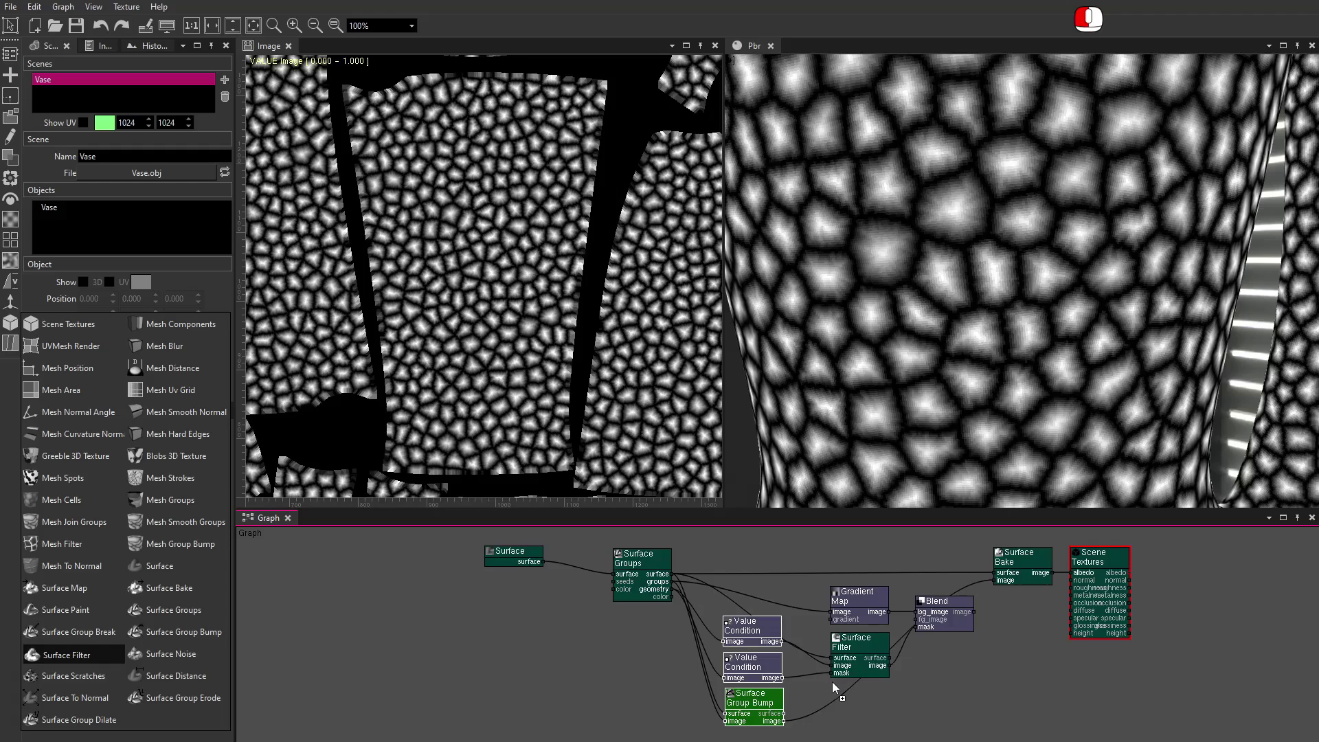
{"action": "left_click_drag", "start_coordinate": [834, 687], "coordinate": [836, 687]}
{"action": "left_click_drag", "start_coordinate": [784, 721], "coordinate": [995, 580]}
{"action": "left_click", "coordinate": [1130, 574]}
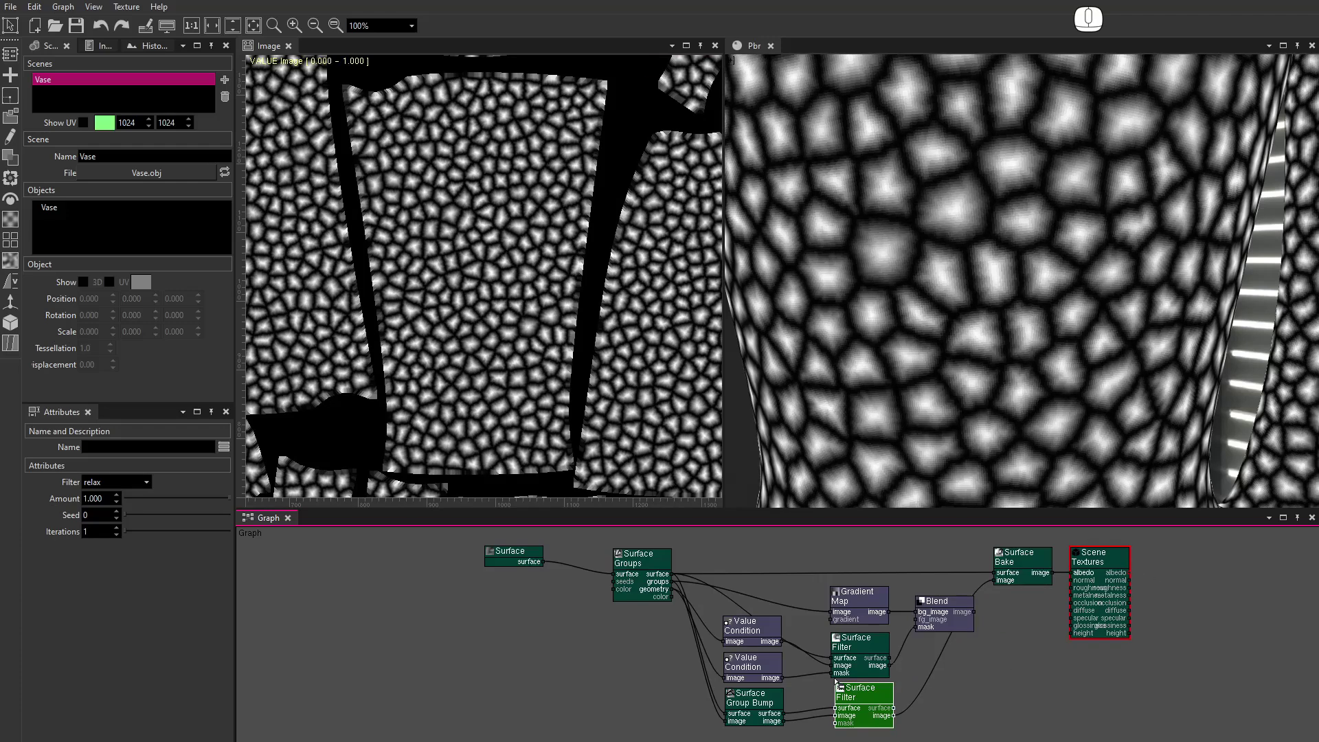
Set the new Surface Filter's iterations to 10 and connect the v != min Value Condition to its mask.
{"action": "left_click_drag", "start_coordinate": [788, 678], "coordinate": [835, 722]}
{"action": "left_click", "coordinate": [117, 528]}
{"action": "left_click", "coordinate": [117, 528]}
{"action": "left_click", "coordinate": [117, 529]}
{"action": "left_click", "coordinate": [117, 528]}
{"action": "left_click", "coordinate": [117, 528]}
{"action": "left_click", "coordinate": [117, 529]}
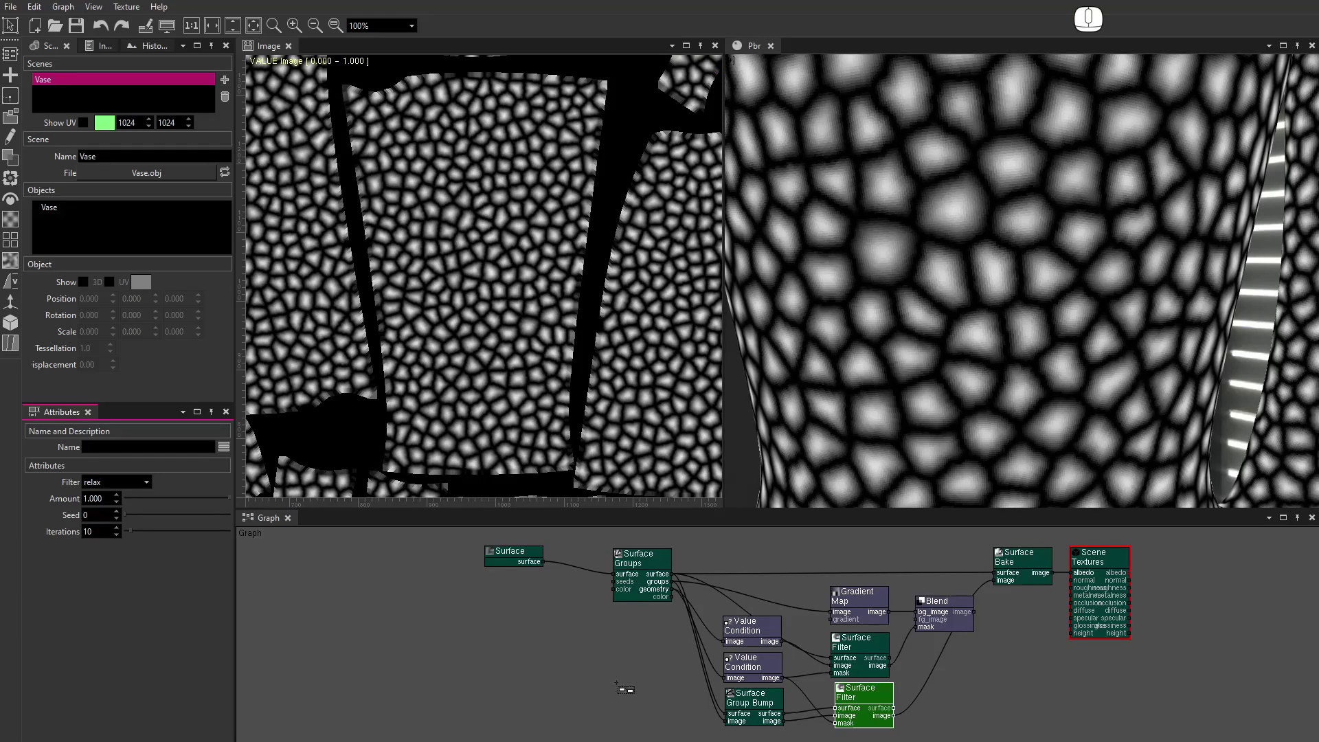
{"action": "left_click", "coordinate": [808, 702]}
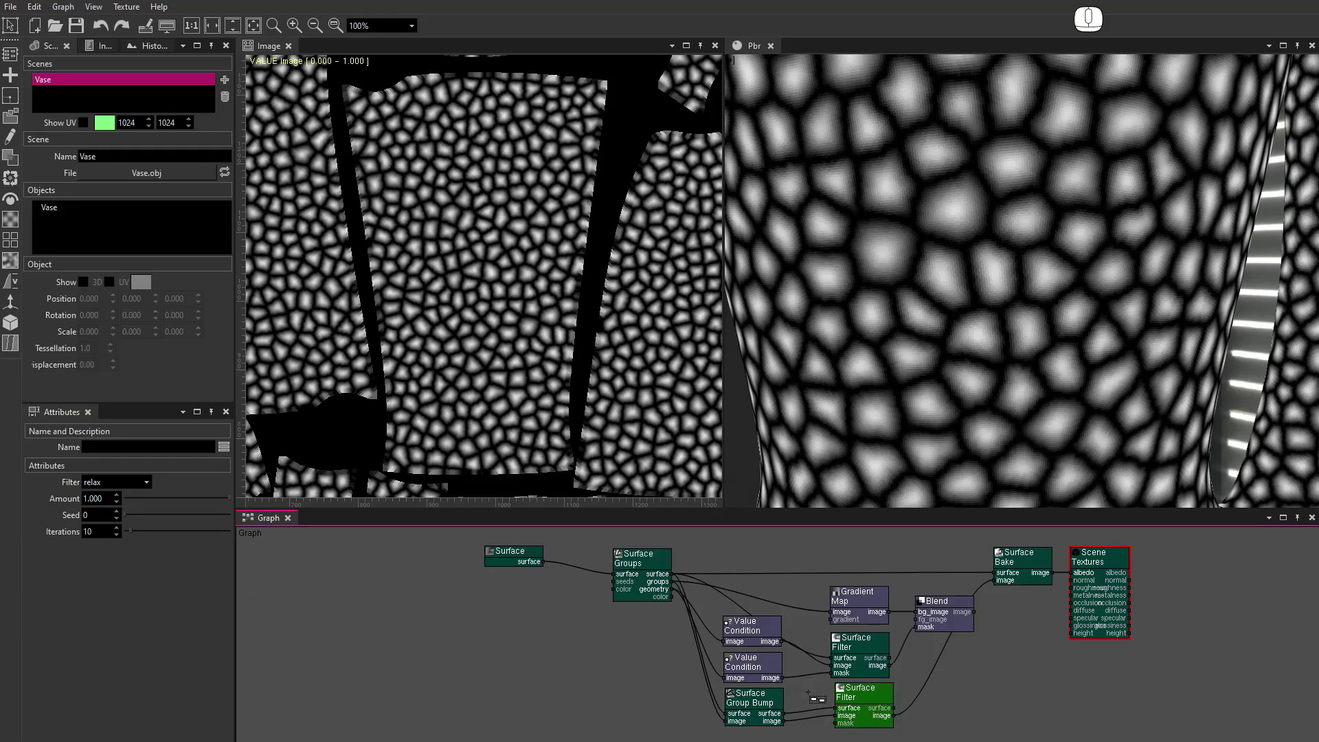
{"action": "left_click_drag", "start_coordinate": [781, 678], "coordinate": [833, 723]}
Insert a Curves node after the second Surface Filter and arch its curve upward, with a point at input 0.848 and output 1.000.
{"action": "left_click", "coordinate": [11, 200]}
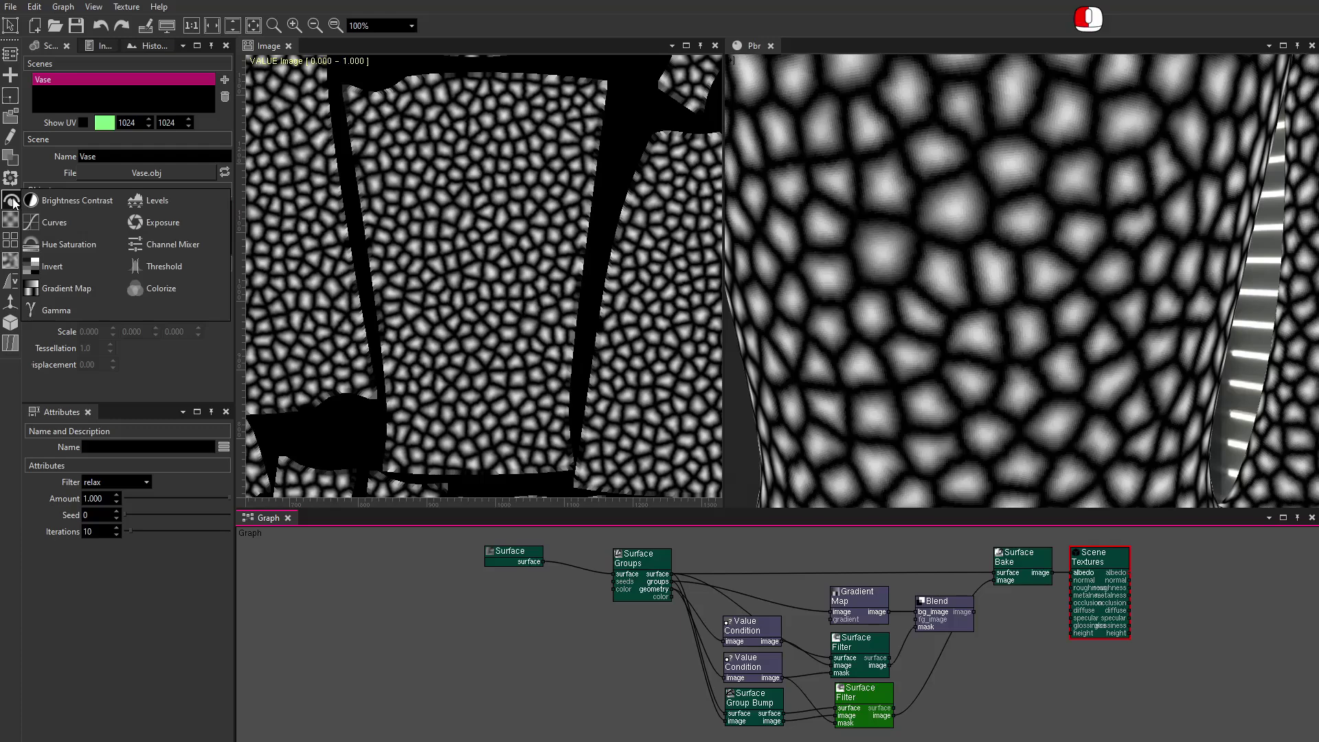
{"action": "left_click_drag", "start_coordinate": [62, 224], "coordinate": [938, 692]}
{"action": "left_click", "coordinate": [940, 692]}
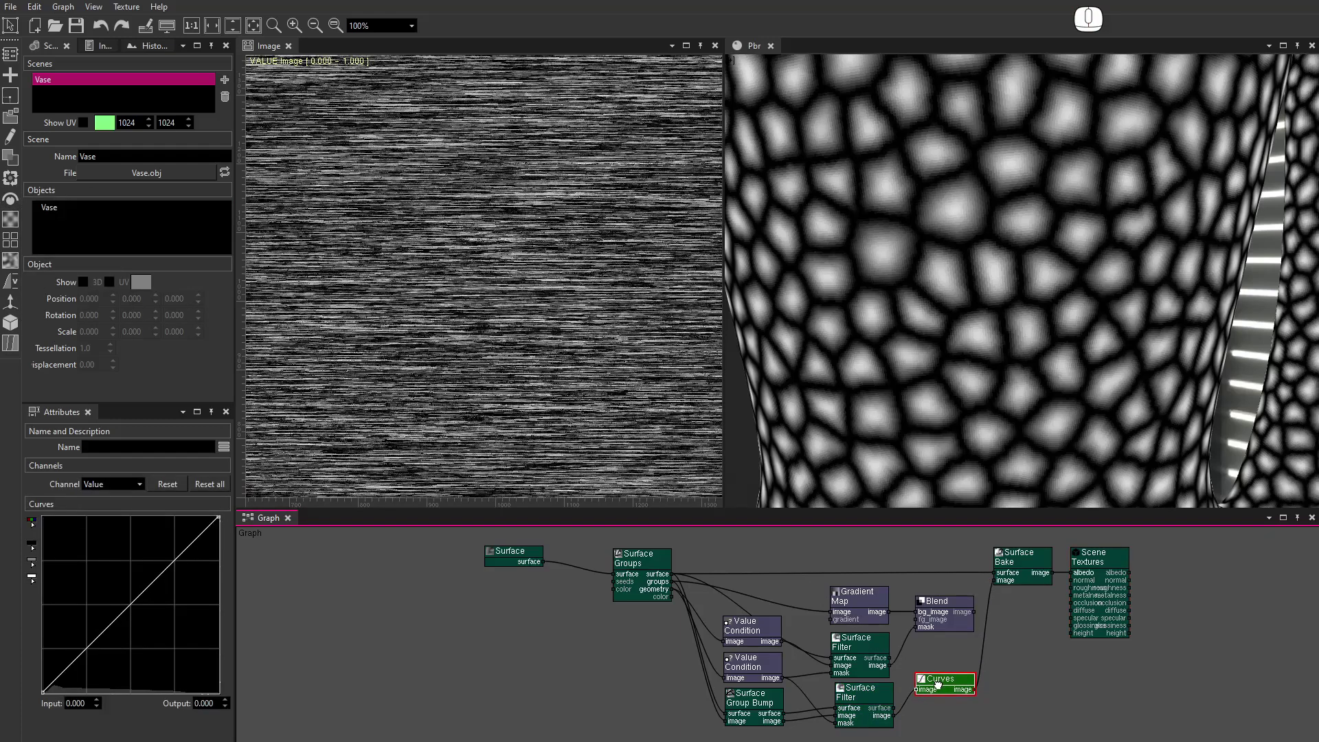
{"action": "left_click_drag", "start_coordinate": [108, 627], "coordinate": [101, 571]}
{"action": "left_click_drag", "start_coordinate": [157, 523], "coordinate": [192, 516]}
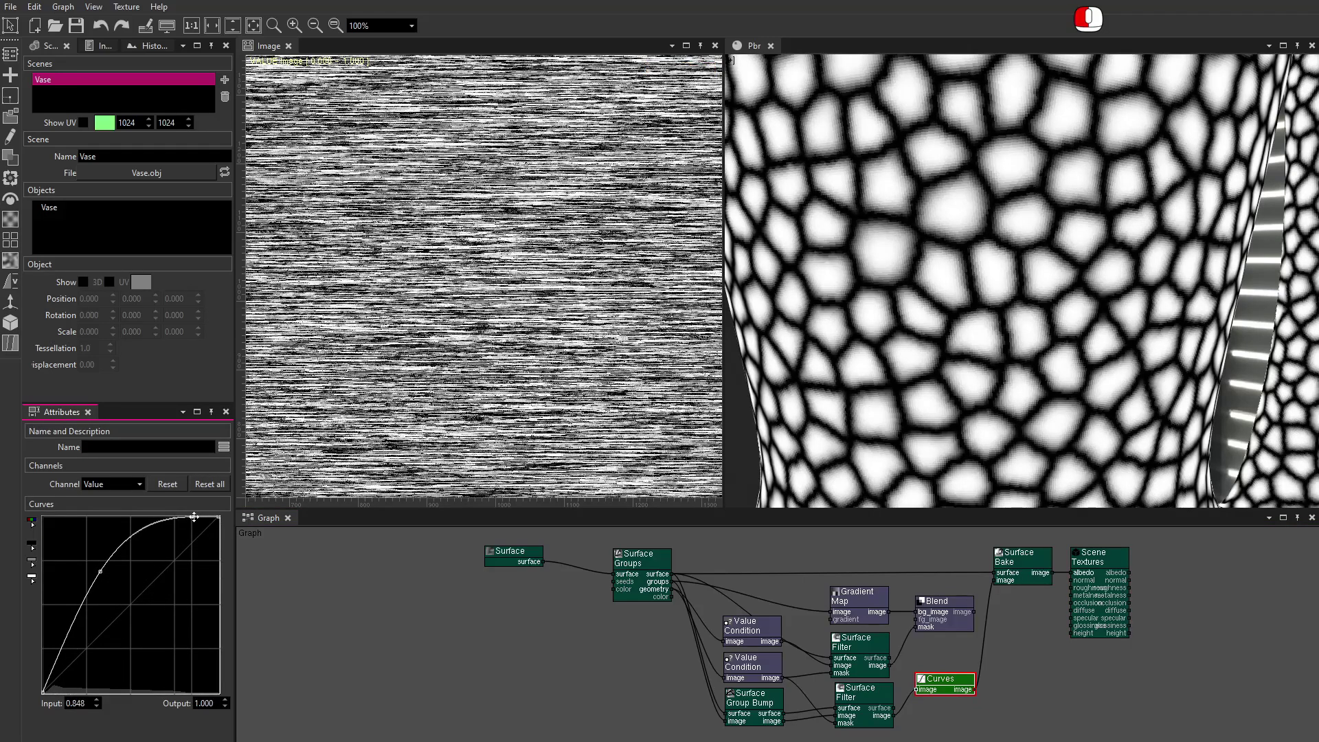
Make room before Surface Bake, insert a Surface To Normal node after Curves with the filter's surface connected, and display the baked result.
{"action": "left_click_drag", "start_coordinate": [986, 539], "coordinate": [1143, 636]}
{"action": "left_click_drag", "start_coordinate": [1115, 590], "coordinate": [1224, 591]}
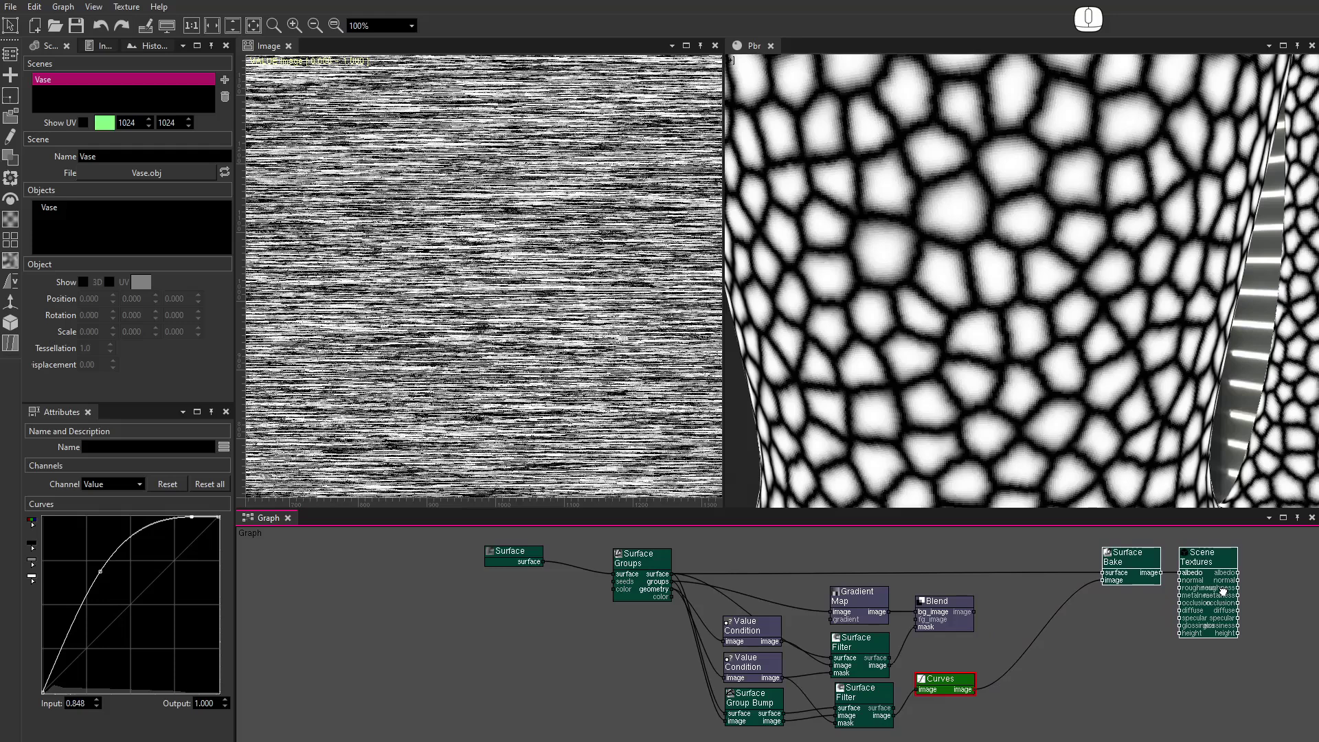
{"action": "left_click", "coordinate": [12, 323]}
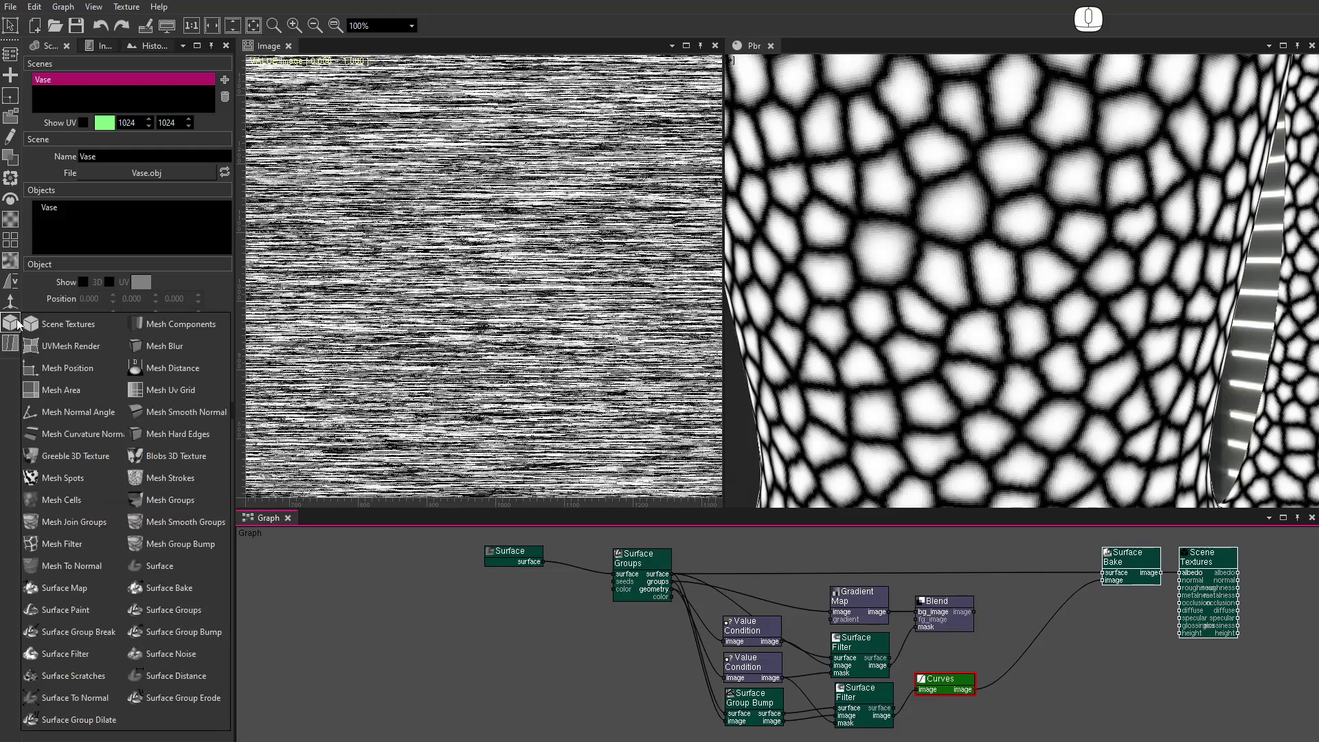
{"action": "left_click_drag", "start_coordinate": [103, 698], "coordinate": [1001, 702]}
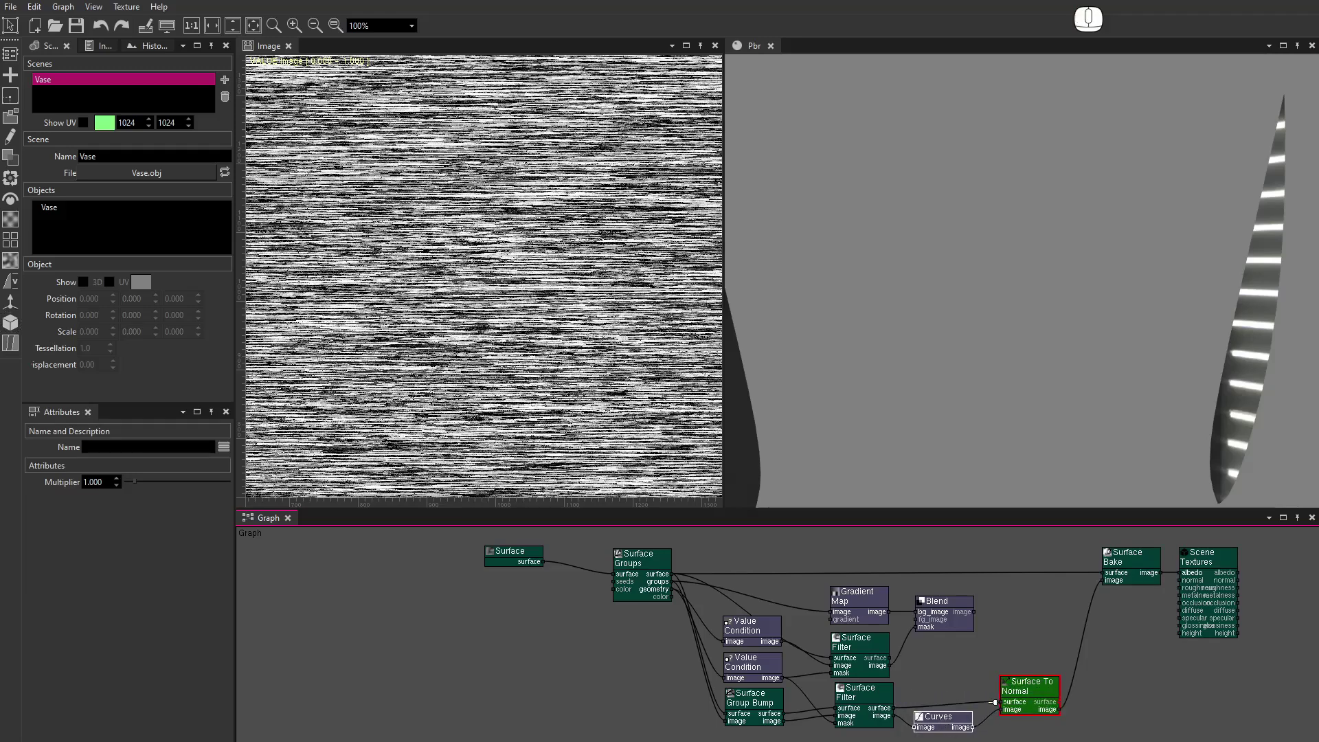
{"action": "left_click", "coordinate": [1233, 580]}
{"action": "left_click_drag", "start_coordinate": [1054, 309], "coordinate": [1018, 305], "text": "alt"}
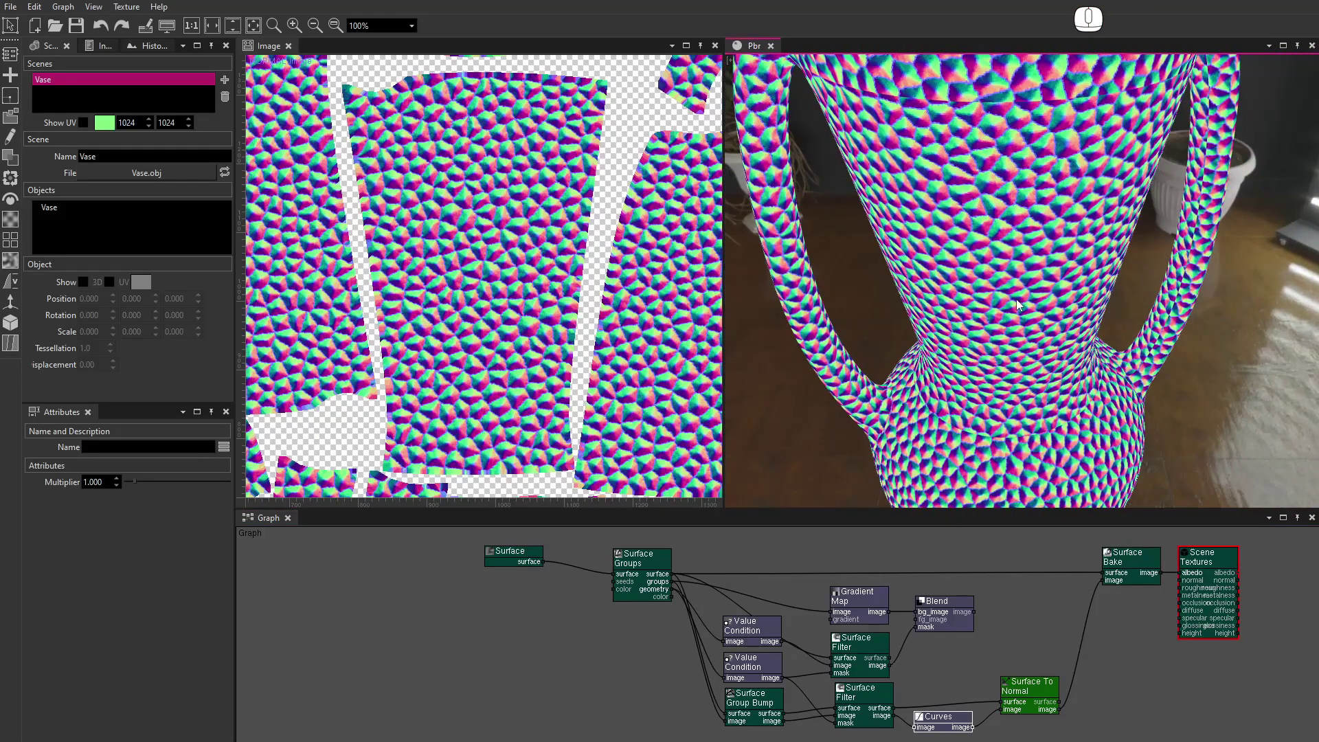
Add a second Surface Bake node fed by Surface To Normal's surface and image, and connect its output to the Scene Textures normal input.
{"action": "left_click", "coordinate": [11, 323]}
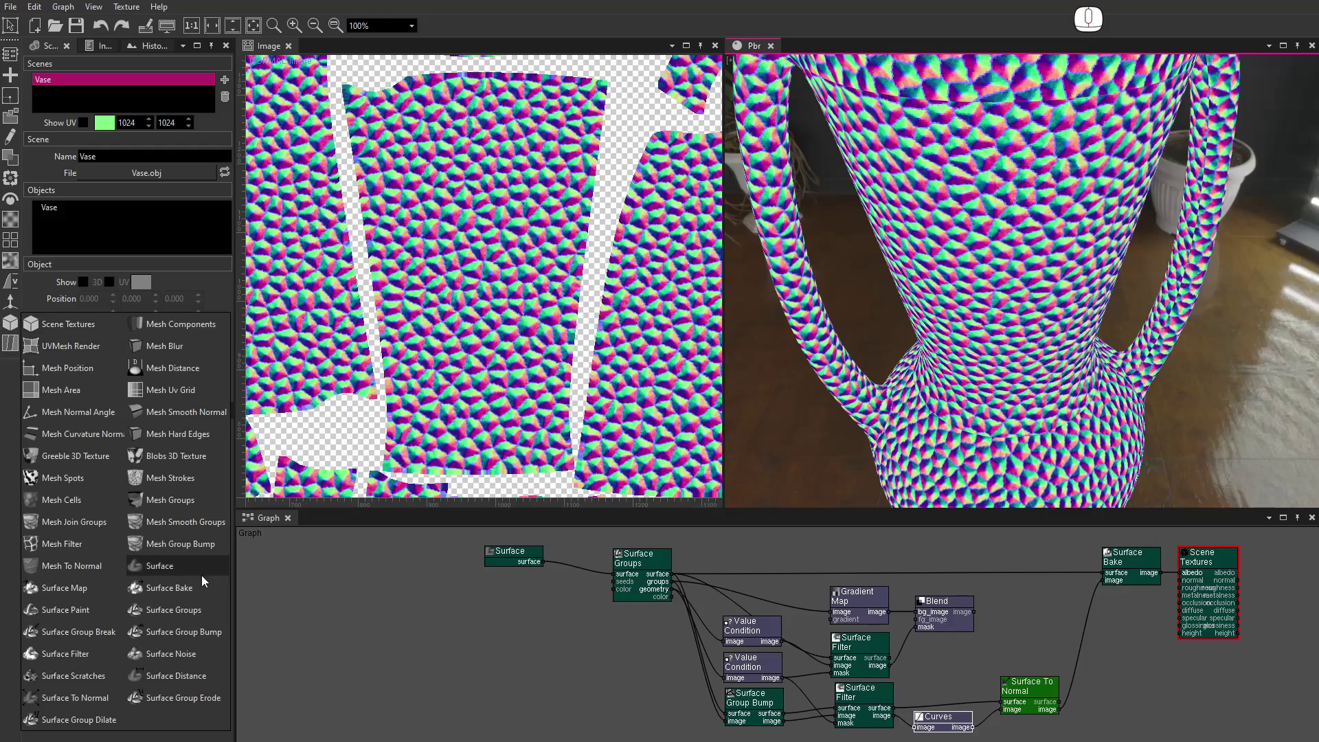
{"action": "left_click_drag", "start_coordinate": [205, 584], "coordinate": [1107, 601]}
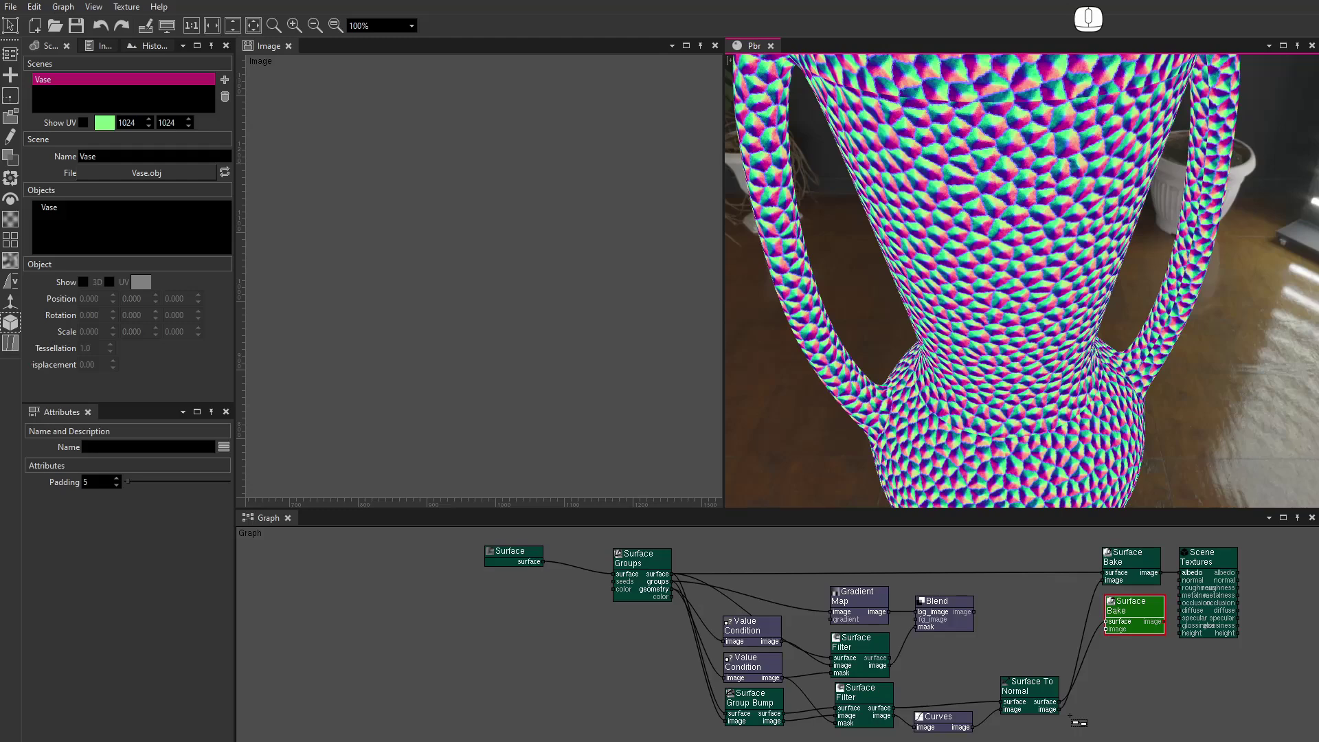
{"action": "left_click_drag", "start_coordinate": [1060, 703], "coordinate": [1180, 580]}
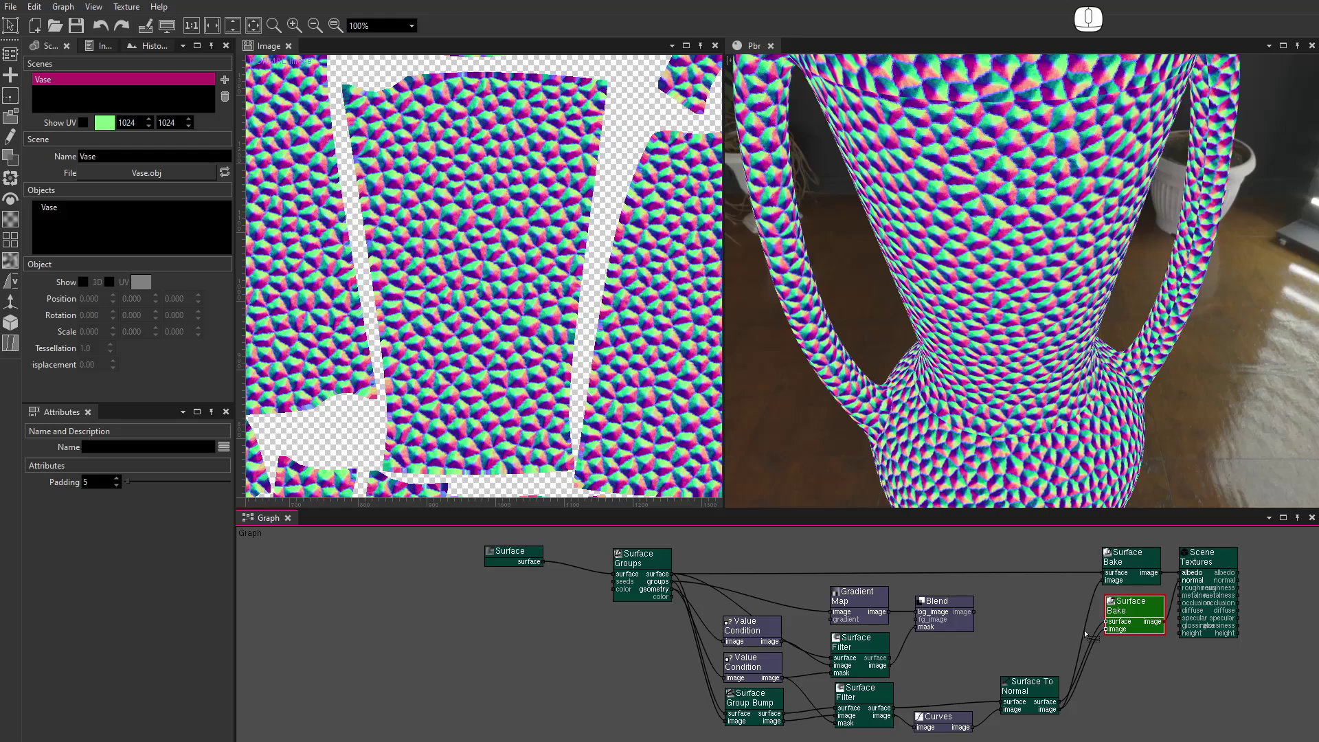
Turn off the debug shader in the scene viewport settings.
{"action": "left_click", "coordinate": [731, 63]}
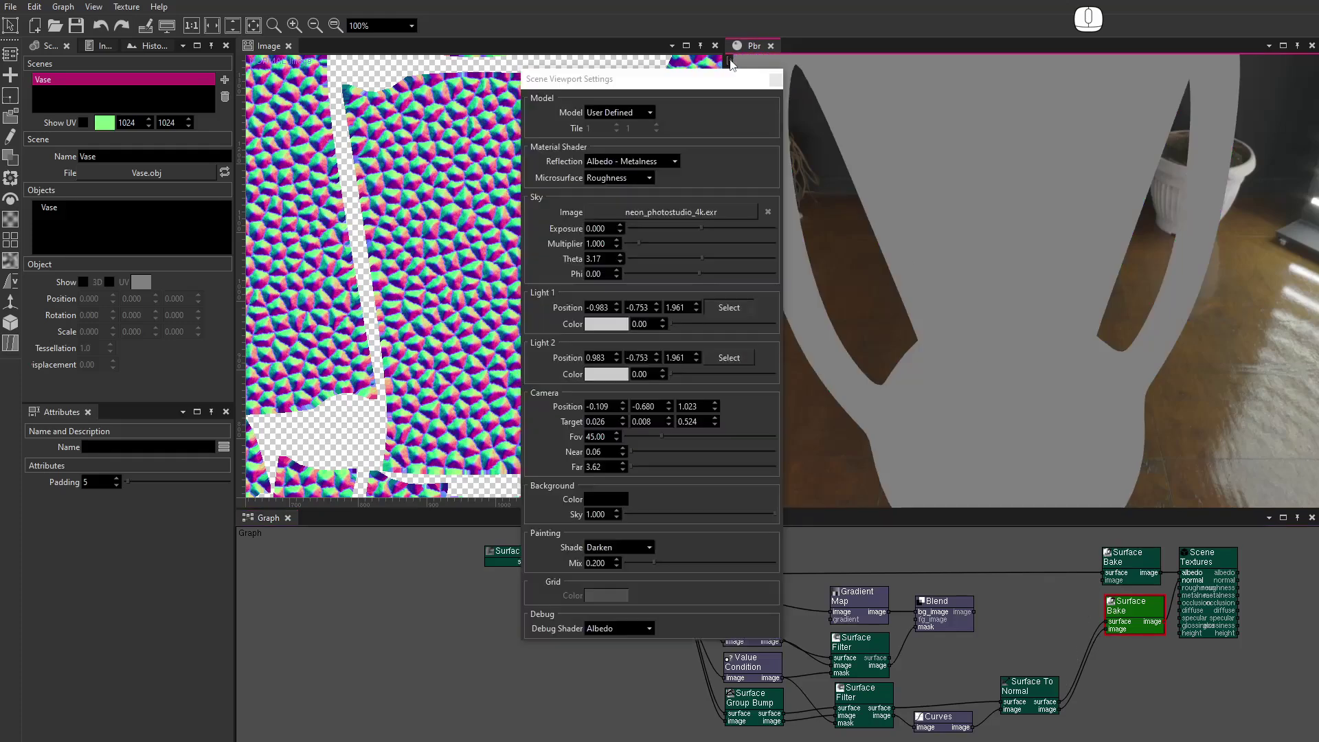
{"action": "left_click", "coordinate": [620, 627]}
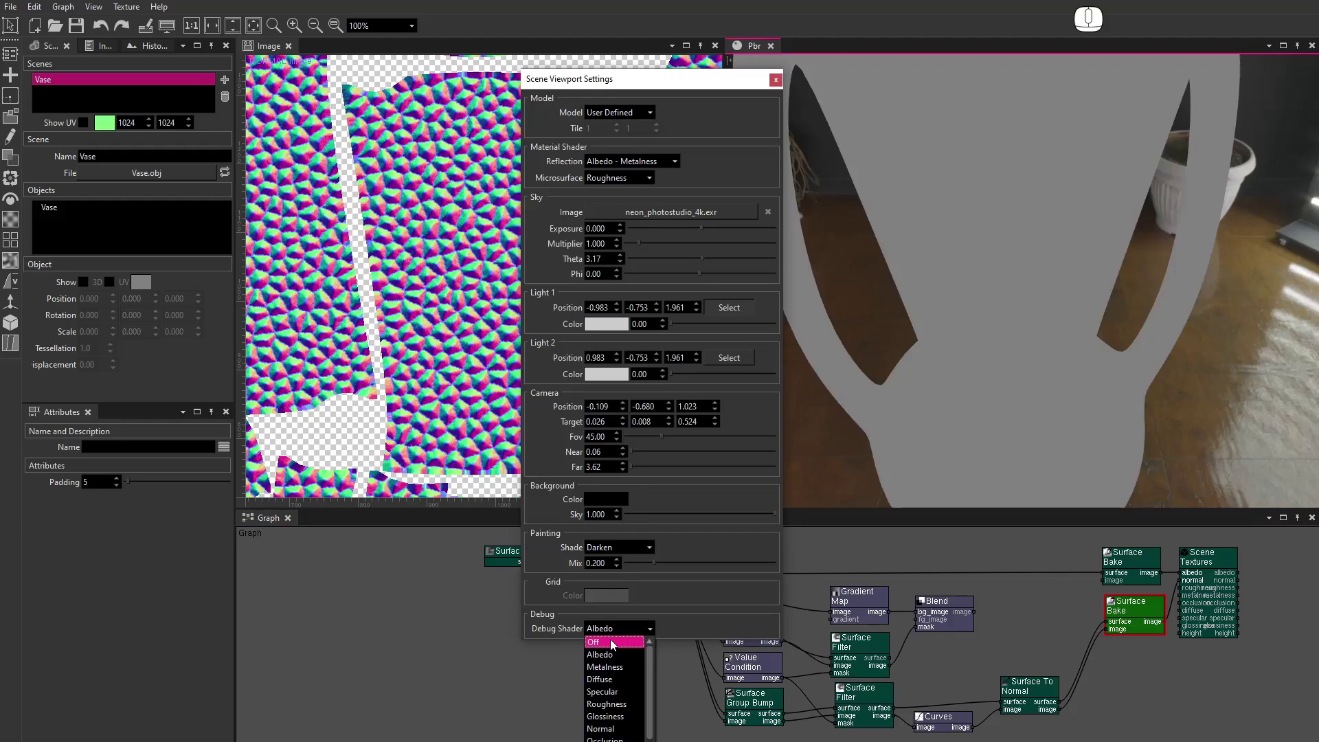
{"action": "left_click", "coordinate": [612, 642]}
{"action": "left_click", "coordinate": [776, 80]}
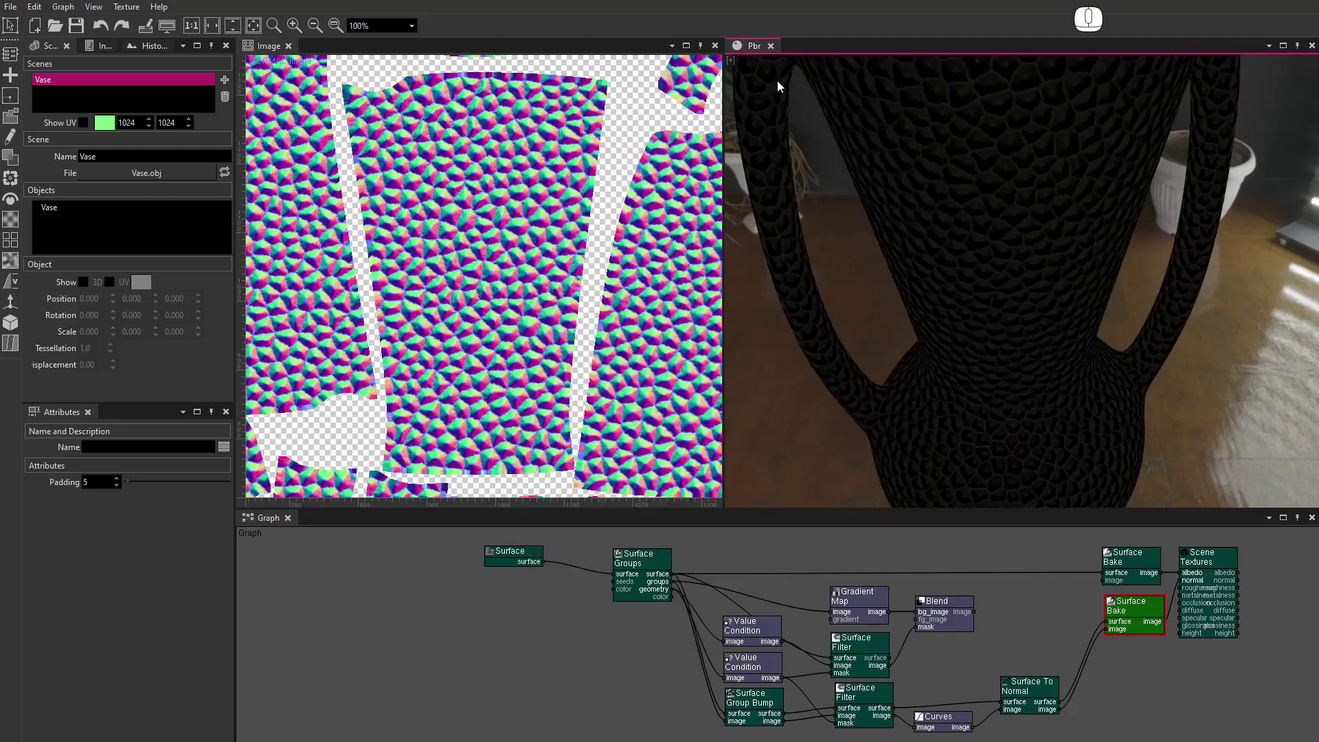
Add a Constant node in value format with value 0 and connect it to the metalness input of Scene Textures.
{"action": "left_click", "coordinate": [10, 117]}
{"action": "left_click_drag", "start_coordinate": [48, 142], "coordinate": [1109, 658]}
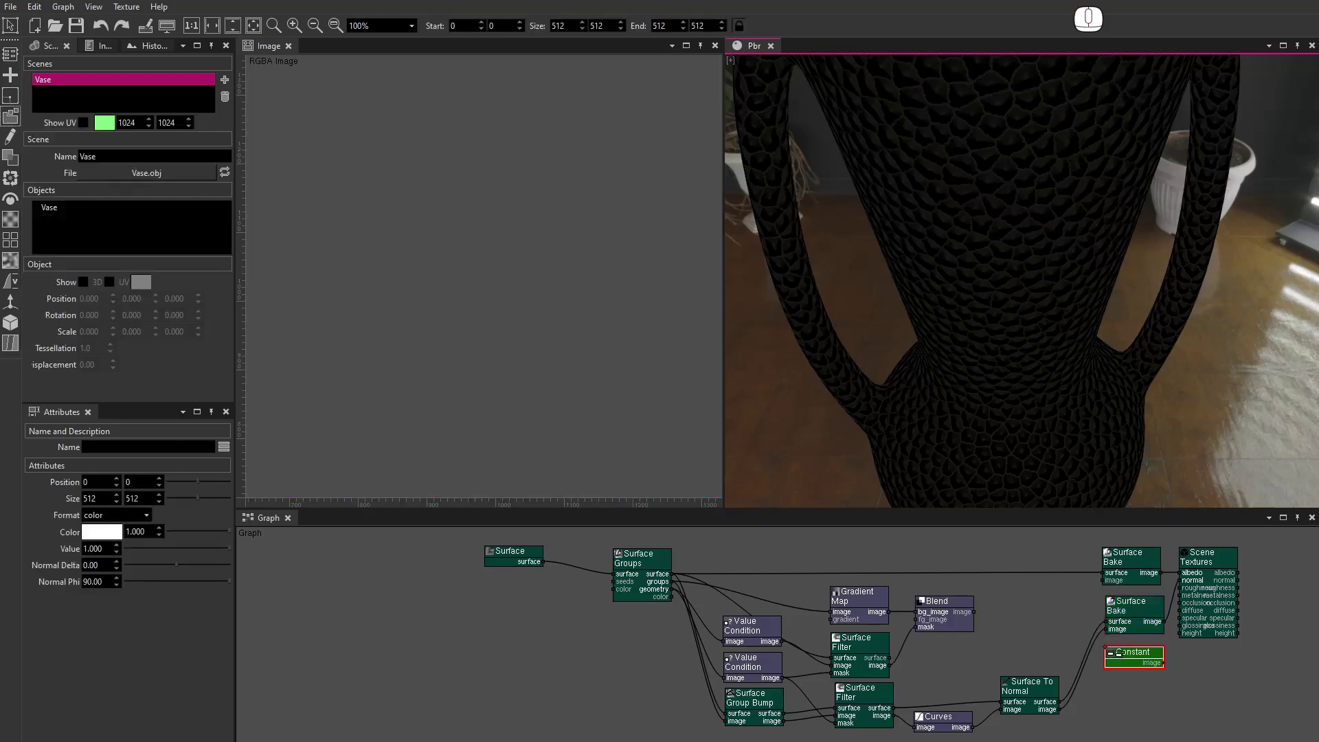
{"action": "left_click", "coordinate": [113, 515]}
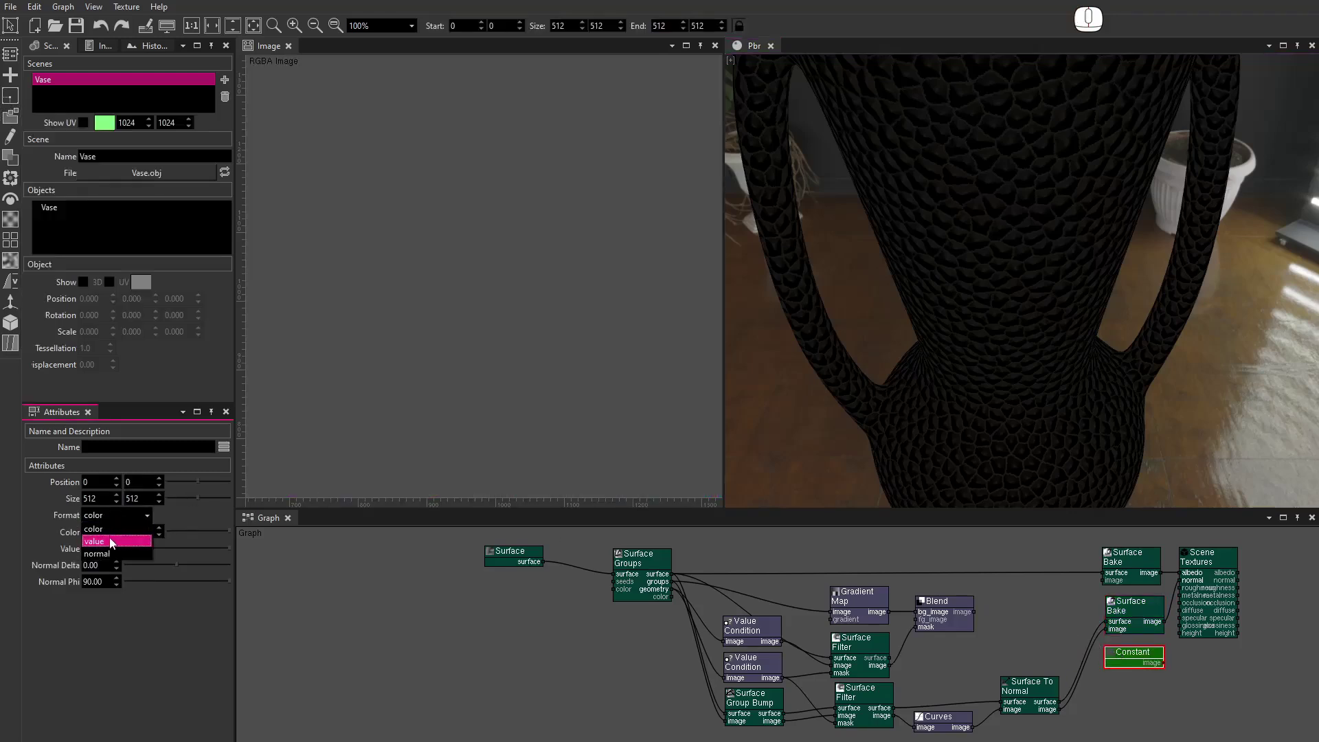
{"action": "left_click", "coordinate": [109, 542]}
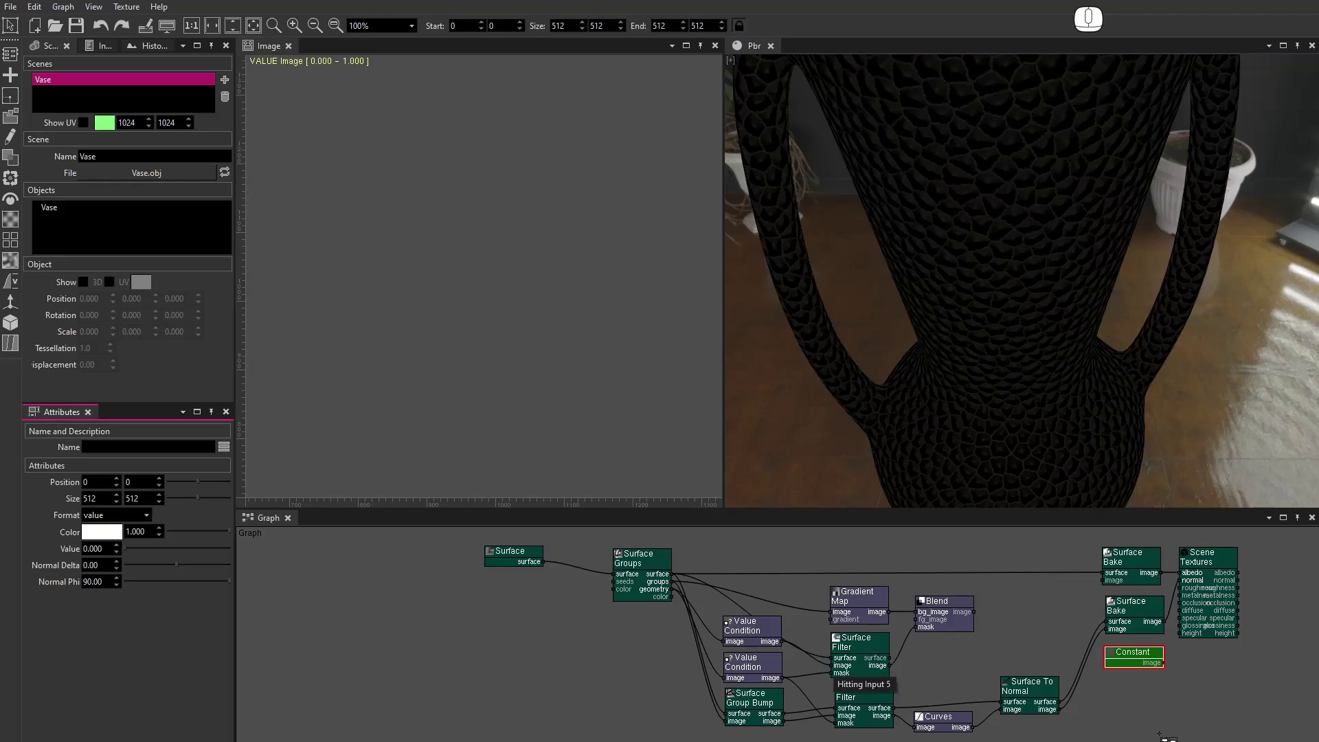
{"action": "left_click_drag", "start_coordinate": [1164, 664], "coordinate": [1162, 627]}
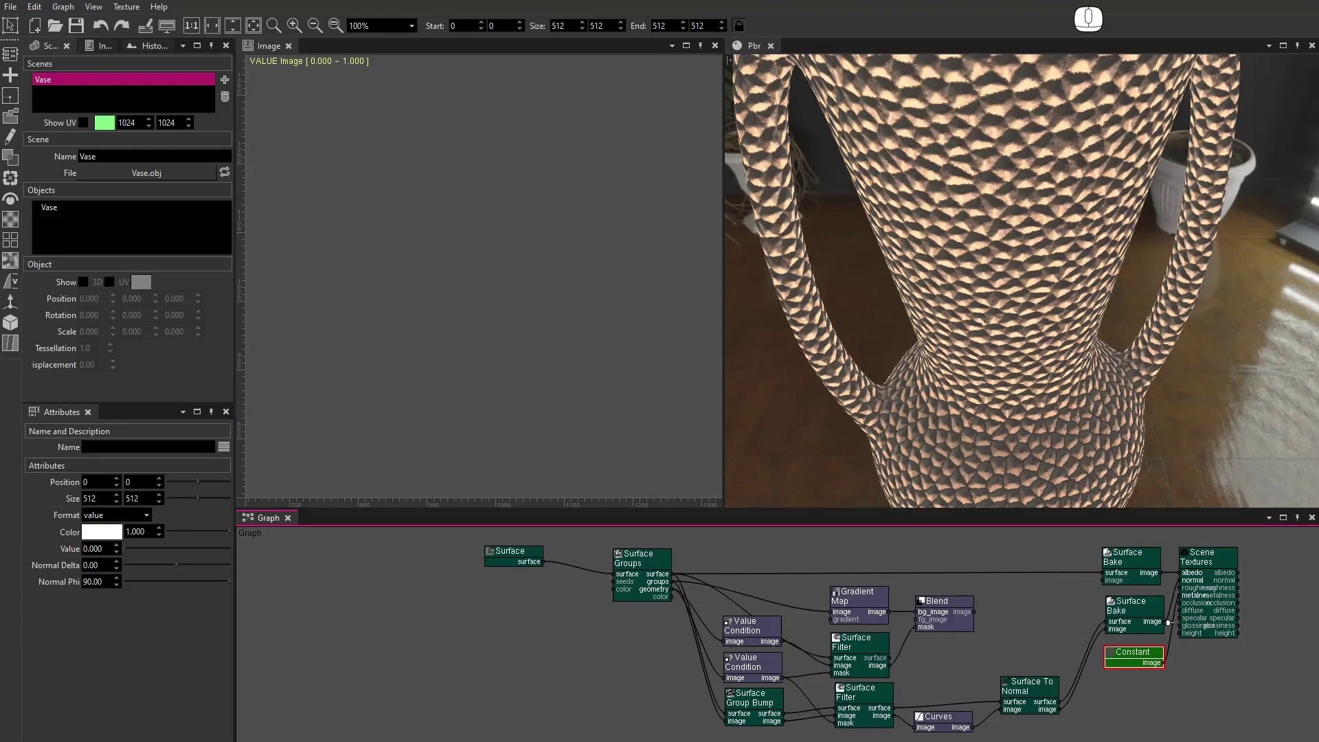
Display the baked normal map and reduce the Surface To Normal multiplier to 0.01.
{"action": "left_click", "coordinate": [1163, 620]}
{"action": "left_click", "coordinate": [1037, 687]}
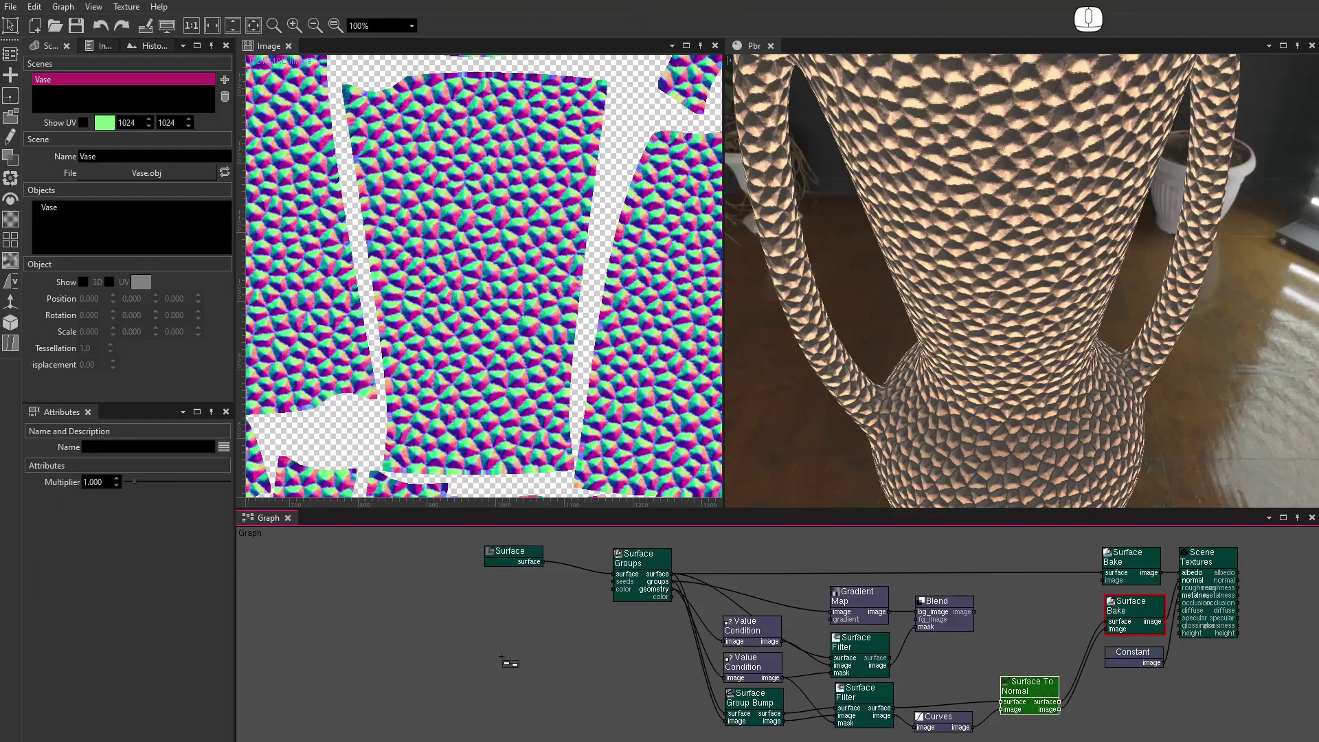
{"action": "double_click", "coordinate": [93, 482]}
{"action": "type", "text": "0.1"}
{"action": "key", "text": "Return"}
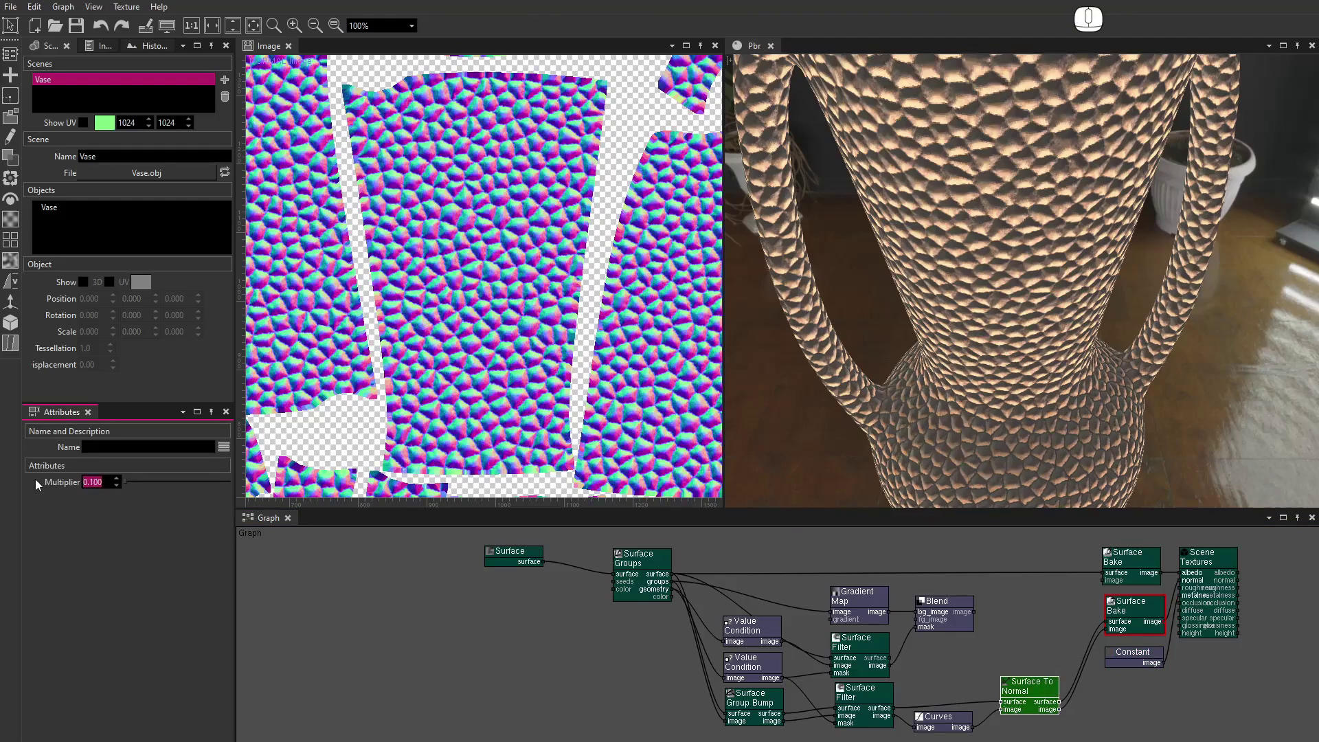
{"action": "type", "text": "0.01"}
{"action": "key", "text": "Return"}
Connect the Blend image to the first Surface Bake's image input and inspect the vase from different angles.
{"action": "left_click_drag", "start_coordinate": [1031, 385], "coordinate": [1241, 338], "text": "alt"}
{"action": "left_click_drag", "start_coordinate": [974, 611], "coordinate": [1099, 580]}
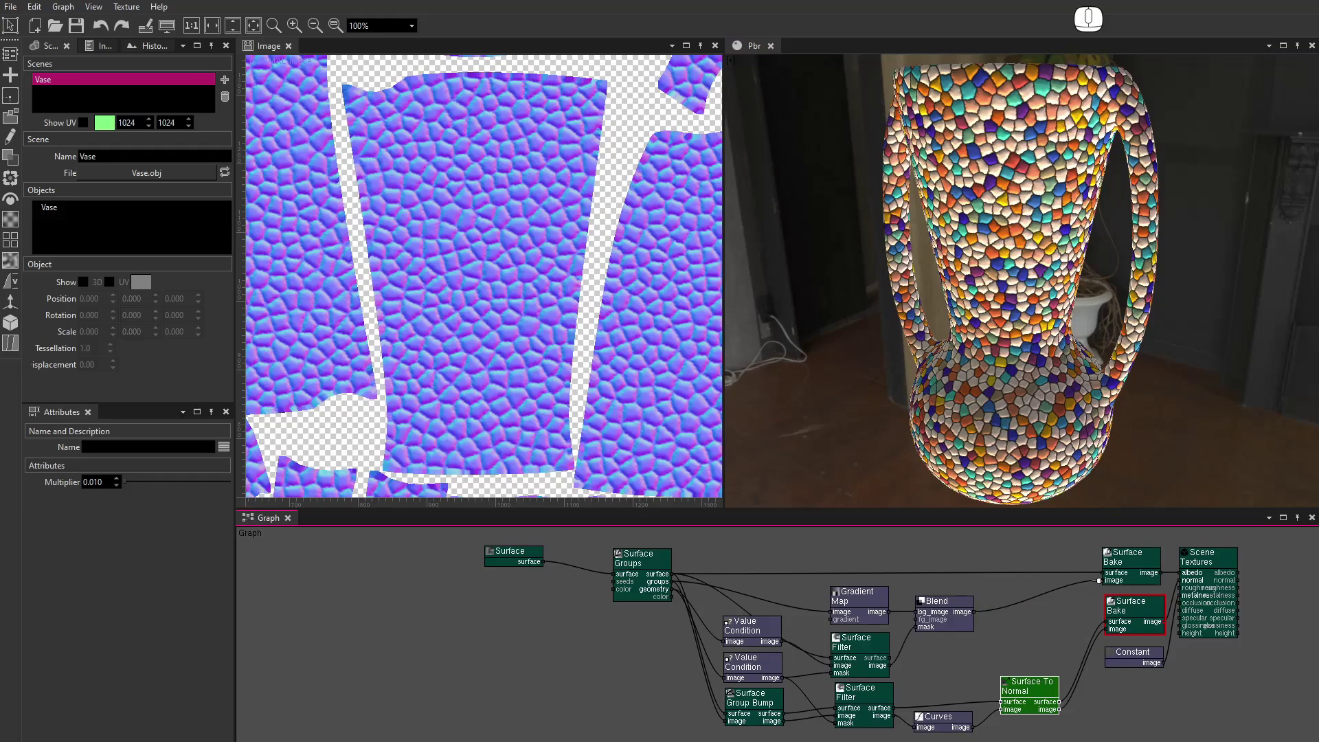
{"action": "left_click_drag", "start_coordinate": [773, 294], "coordinate": [1316, 317], "text": "alt"}
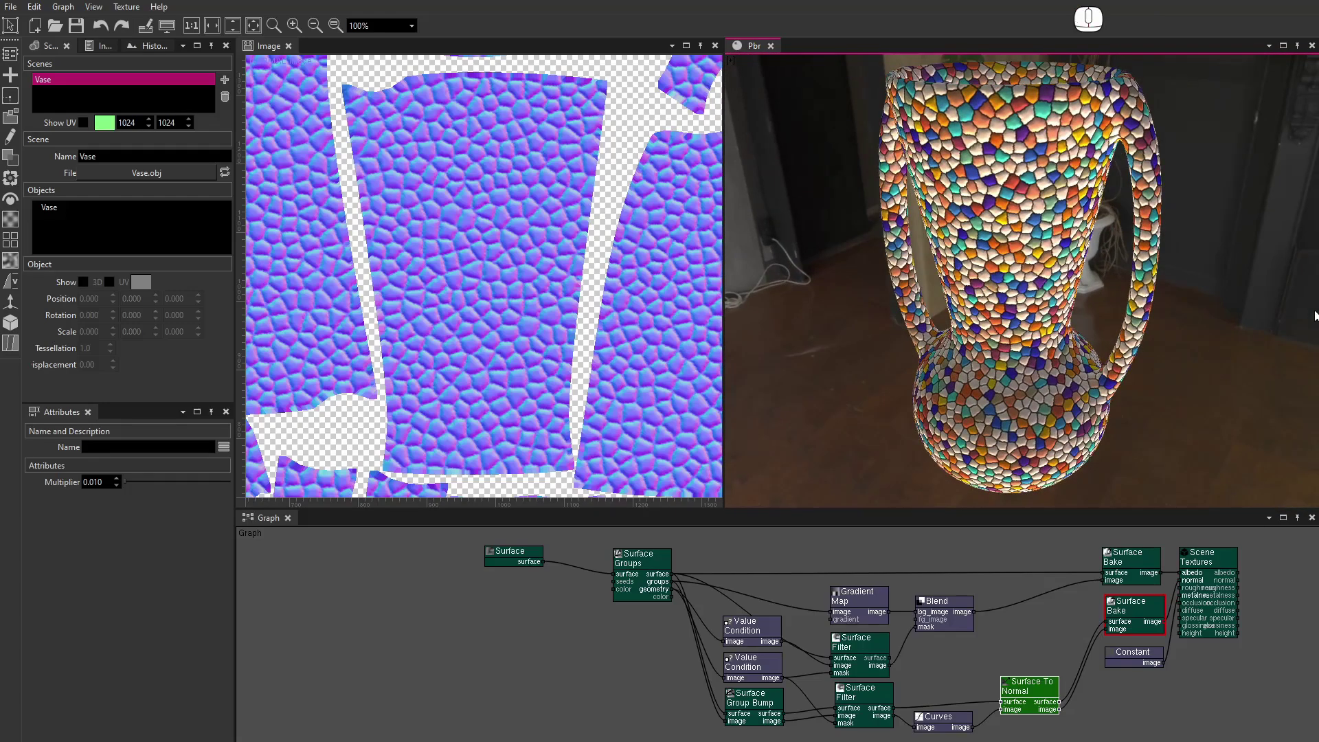
Increase the Surface Groups seed to get a different mosaic pattern.
{"action": "left_click", "coordinate": [658, 562]}
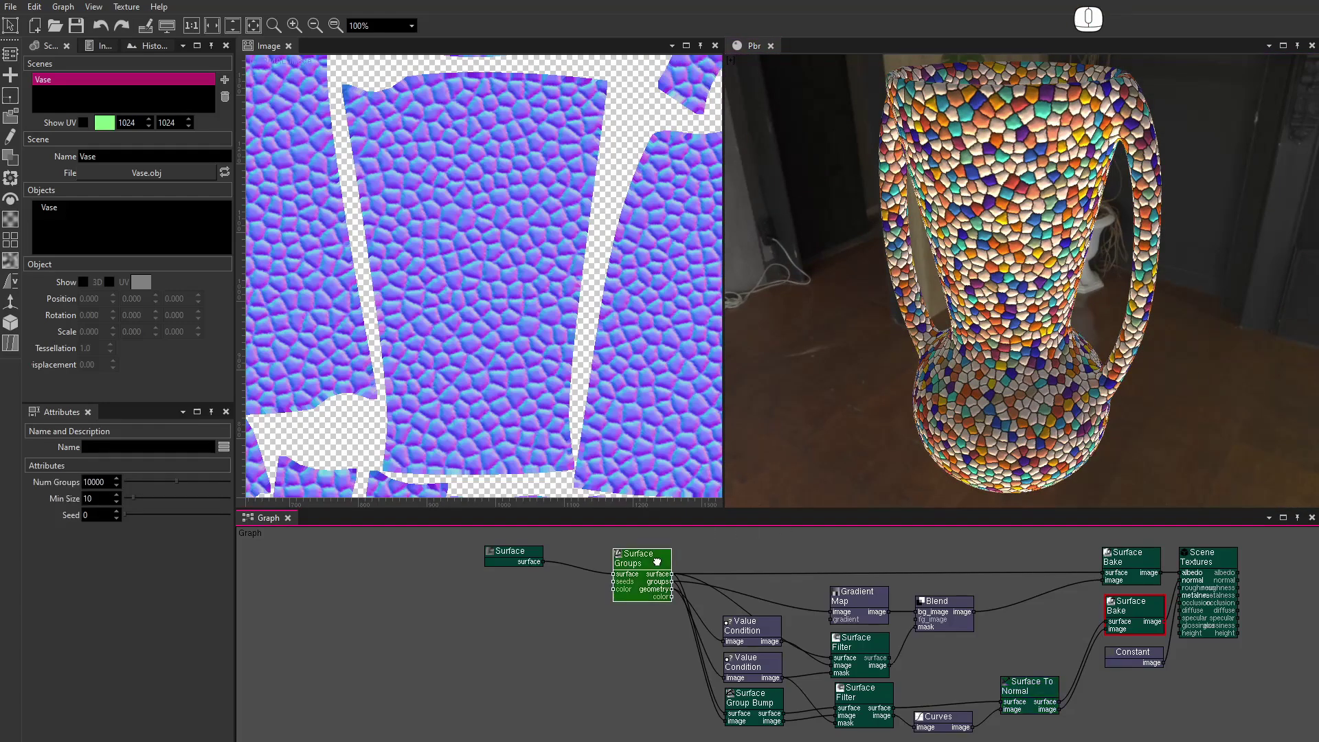
{"action": "left_click", "coordinate": [117, 511]}
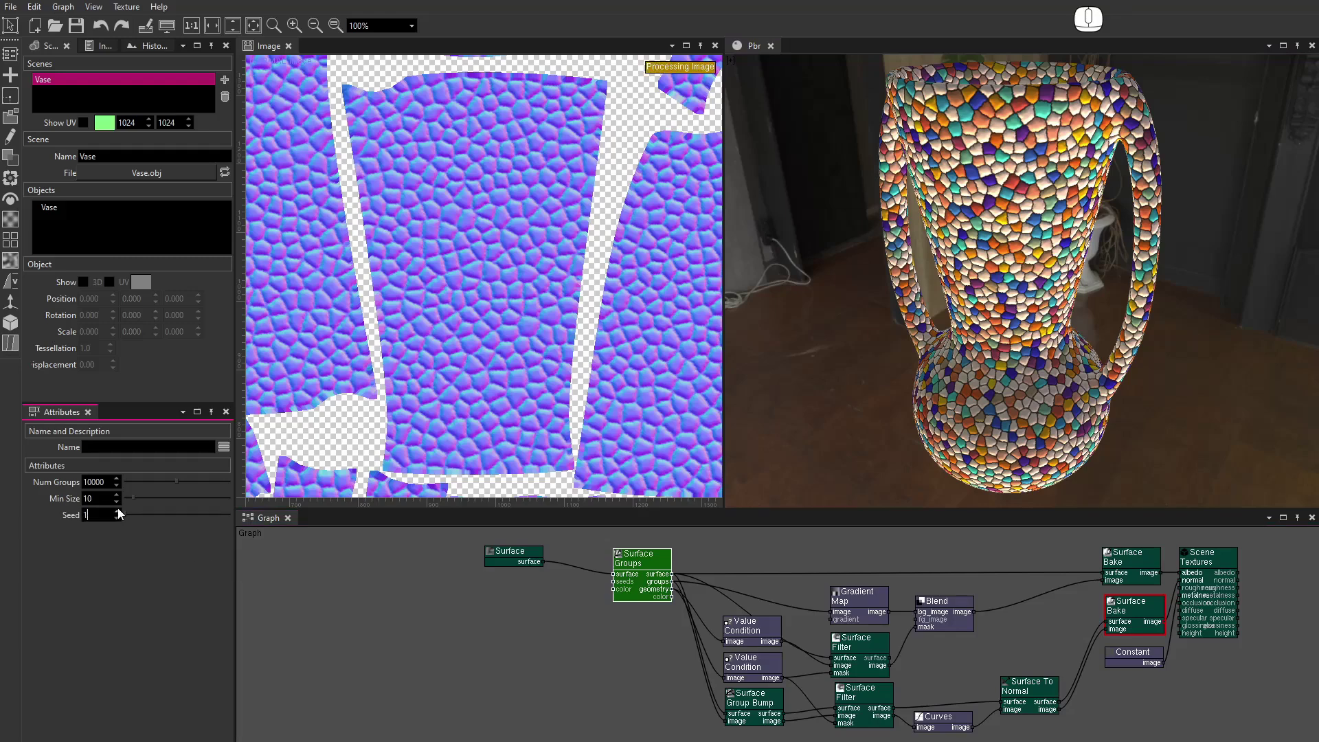
{"action": "left_click", "coordinate": [118, 512]}
Add a Perlin Texture node feeding a new Render 3D Texture node in the empty area below Surface.
{"action": "left_click", "coordinate": [11, 261]}
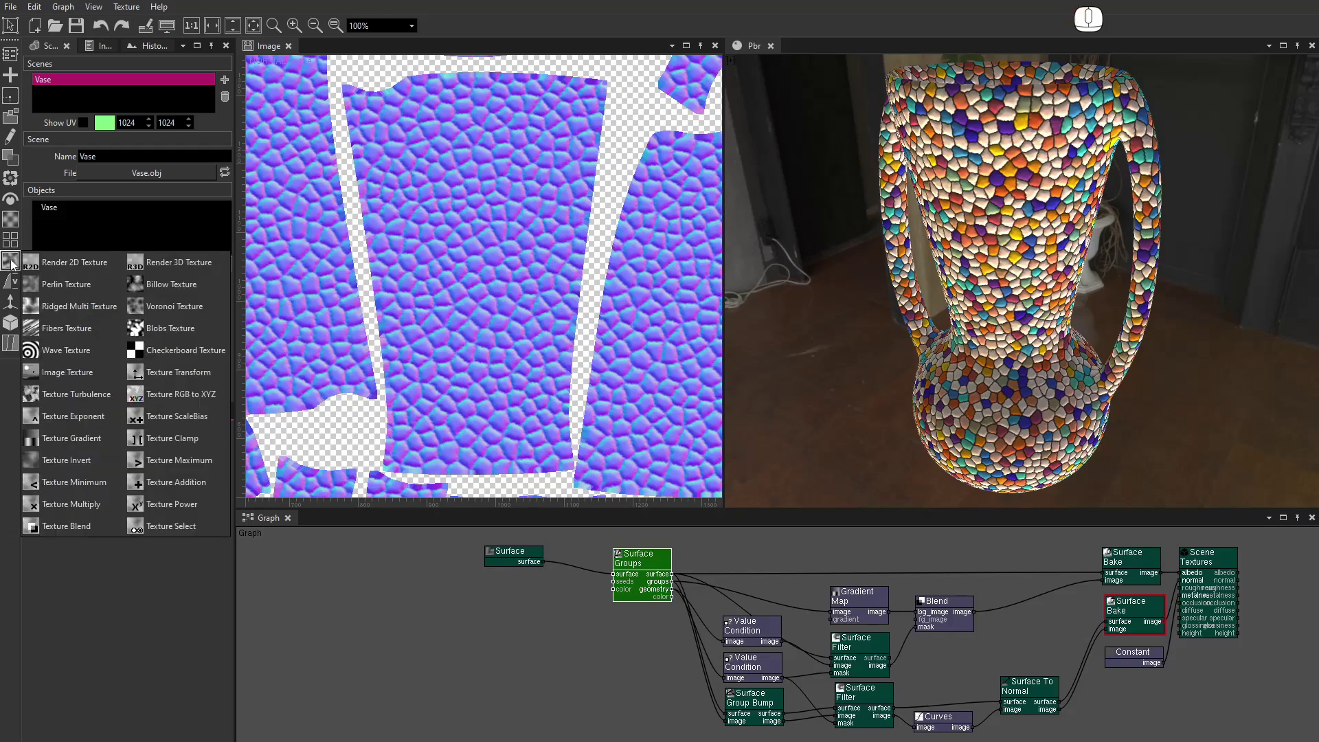
{"action": "left_click", "coordinate": [102, 287]}
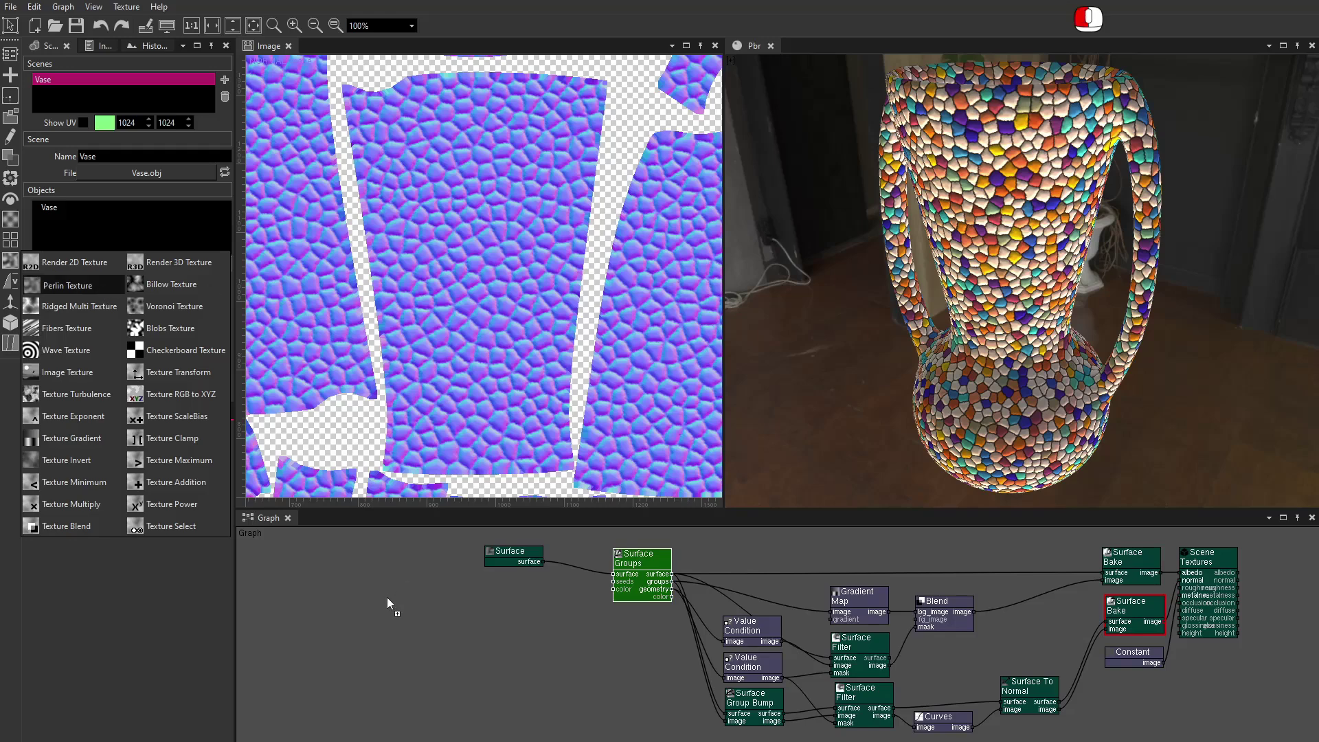
{"action": "left_click", "coordinate": [360, 588]}
{"action": "left_click", "coordinate": [11, 261]}
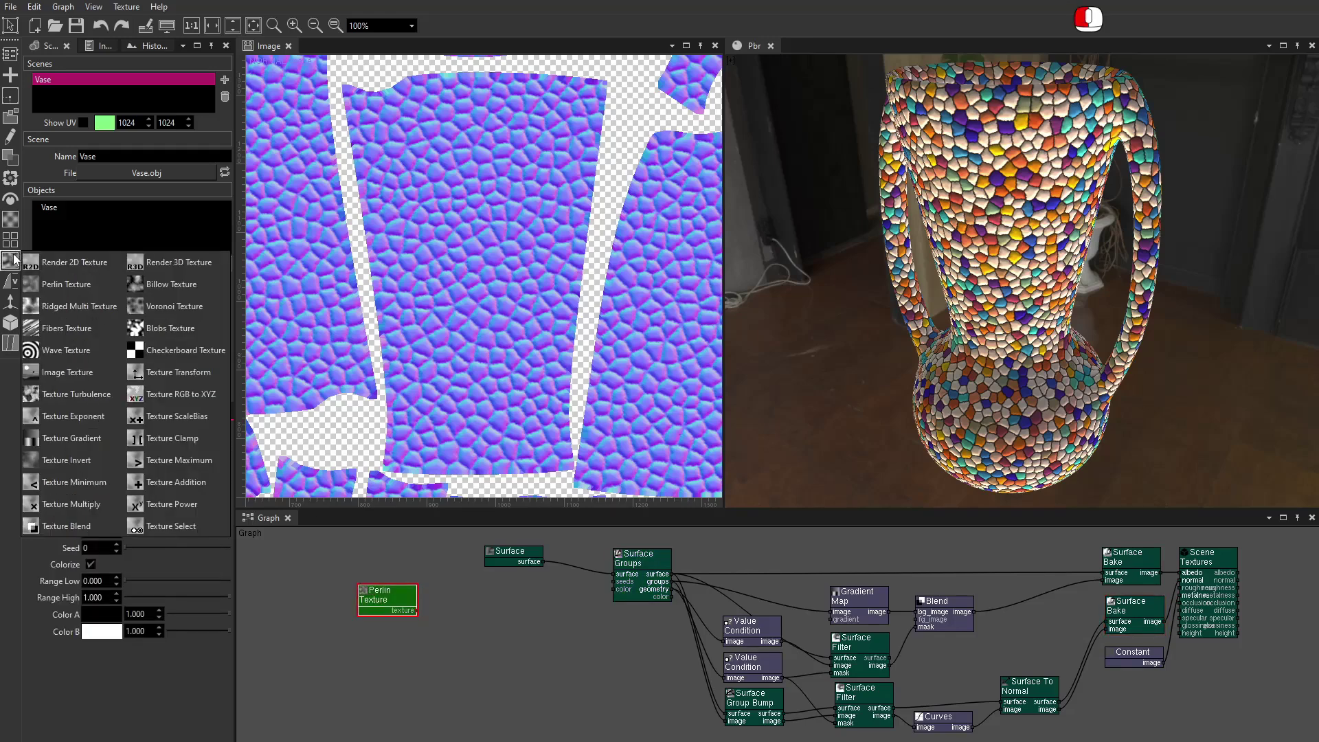
{"action": "left_click", "coordinate": [154, 263]}
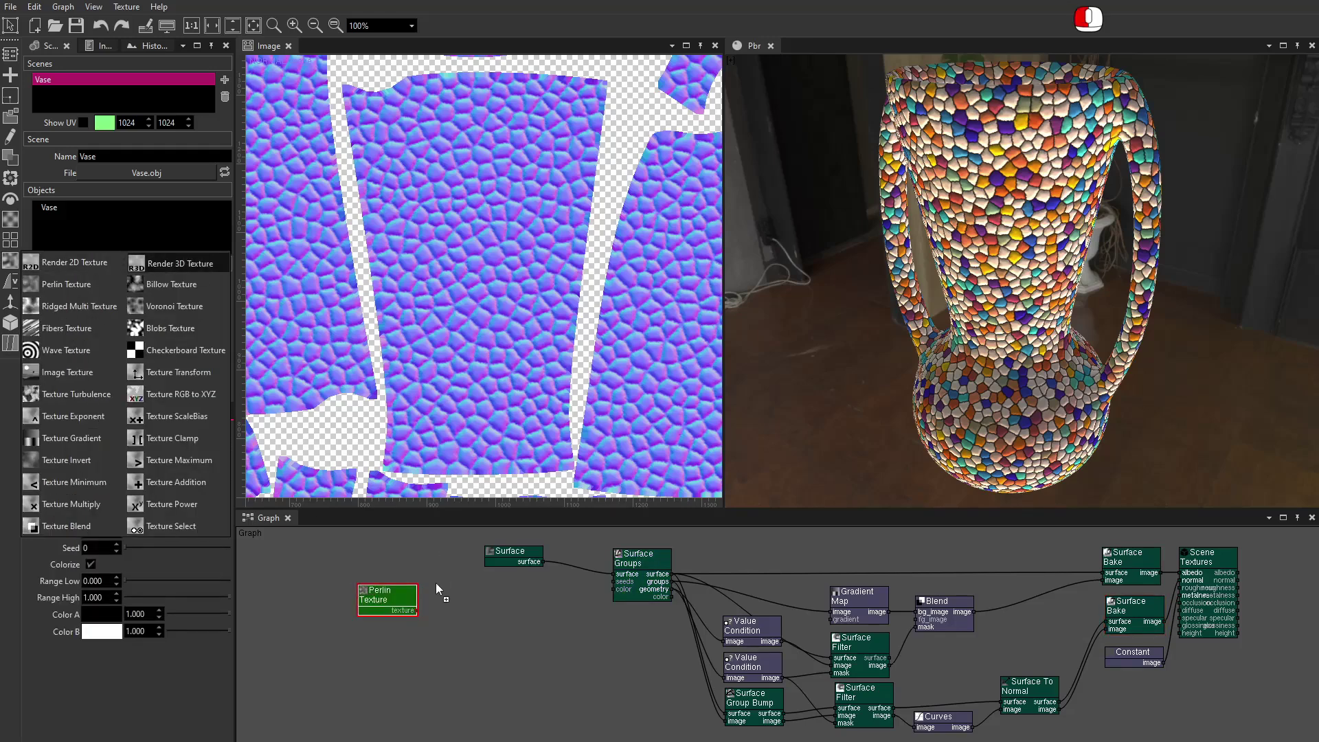
{"action": "left_click", "coordinate": [440, 584]}
Set the scene viewport's debug shader to Display.
{"action": "left_click", "coordinate": [732, 60]}
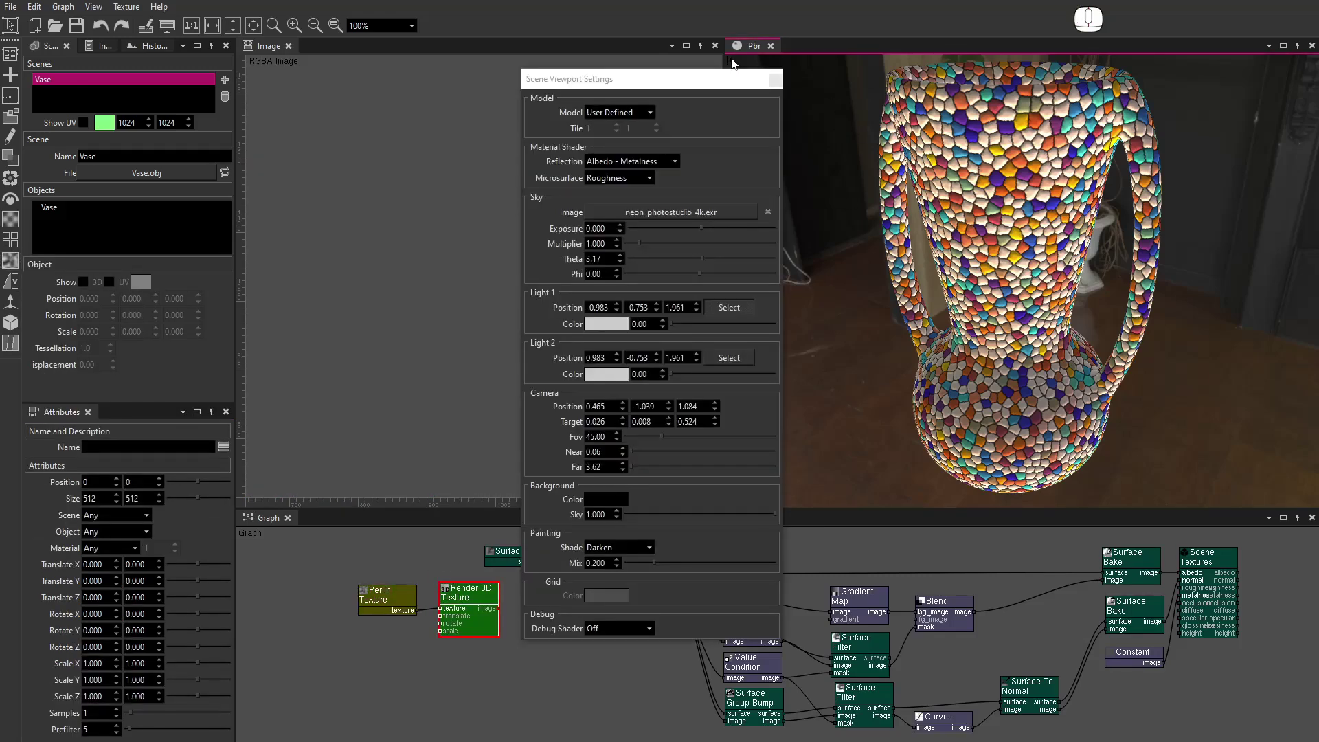
{"action": "left_click_drag", "start_coordinate": [632, 82], "coordinate": [631, 21]}
{"action": "left_click", "coordinate": [648, 567]}
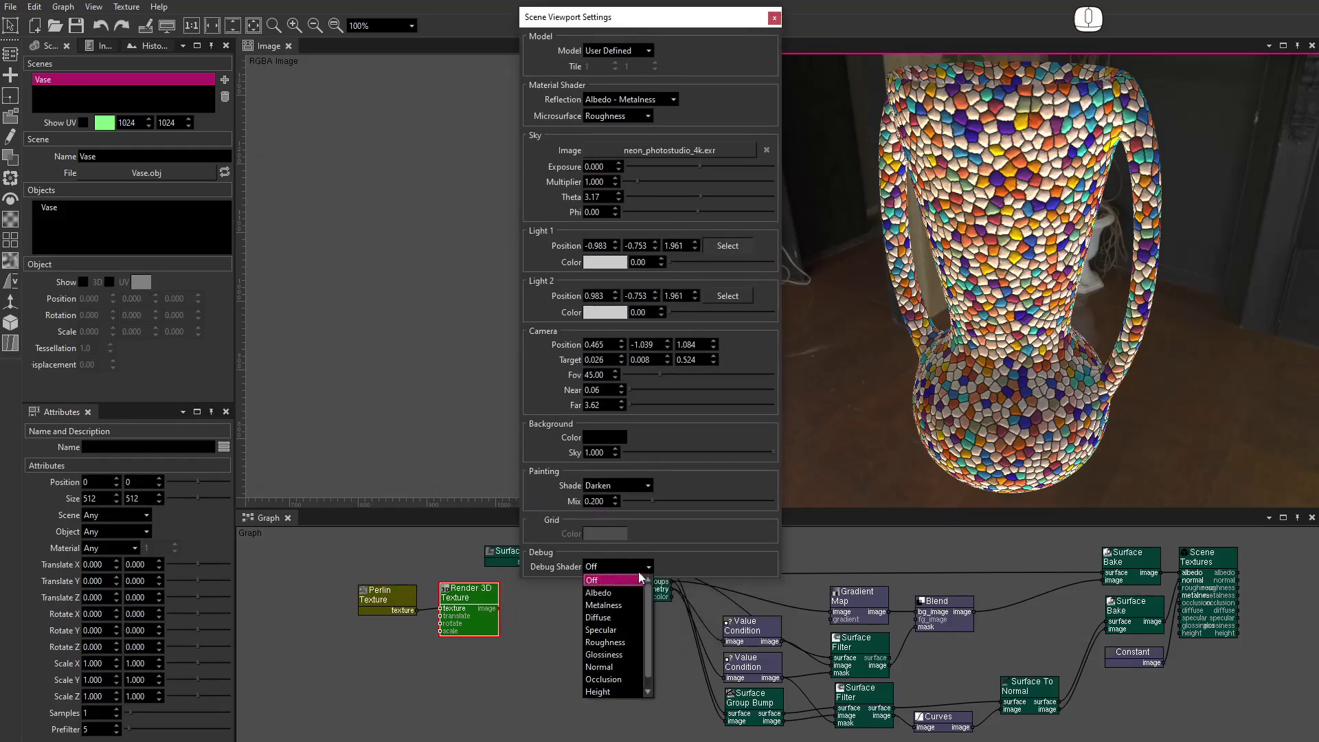
{"action": "left_click", "coordinate": [613, 692]}
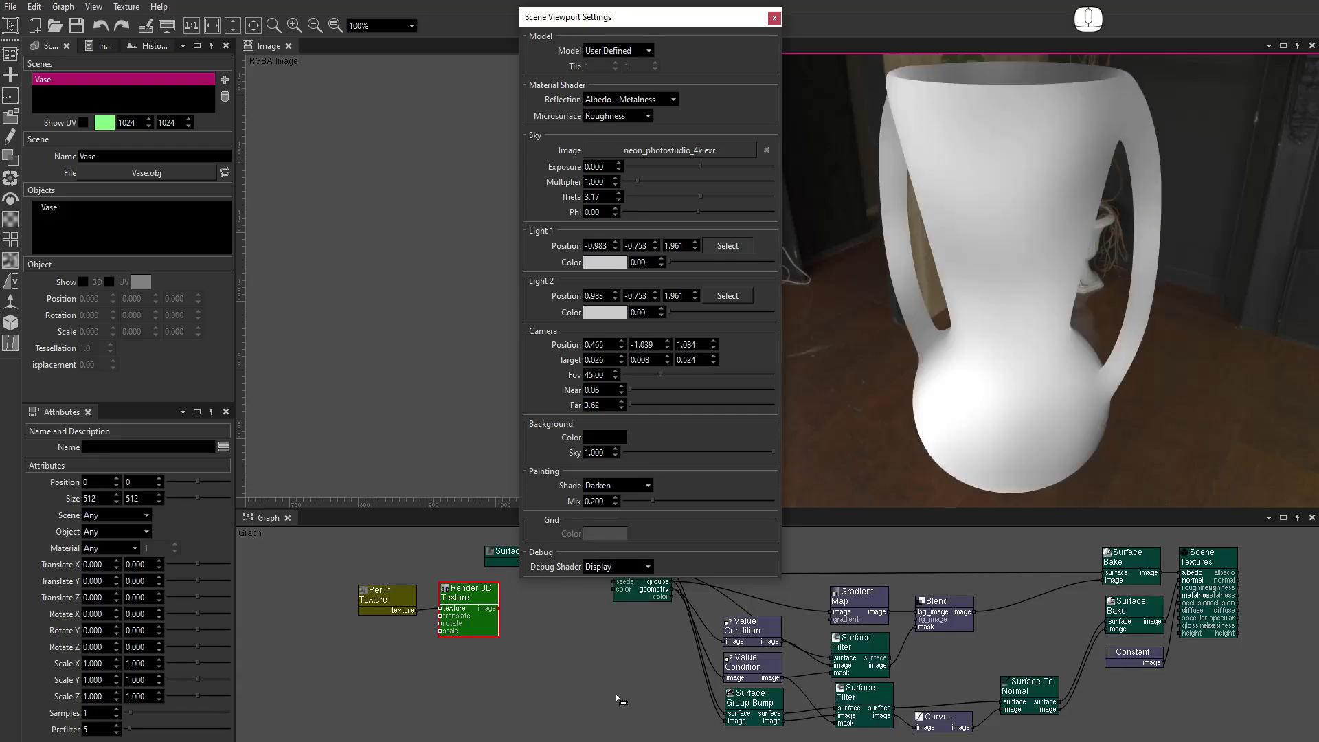
{"action": "left_click", "coordinate": [775, 18]}
Set the Render 3D Texture size to 2048 by 2048.
{"action": "double_click", "coordinate": [93, 499]}
{"action": "type", "text": "2048"}
{"action": "key", "text": "Tab"}
{"action": "type", "text": "20"}
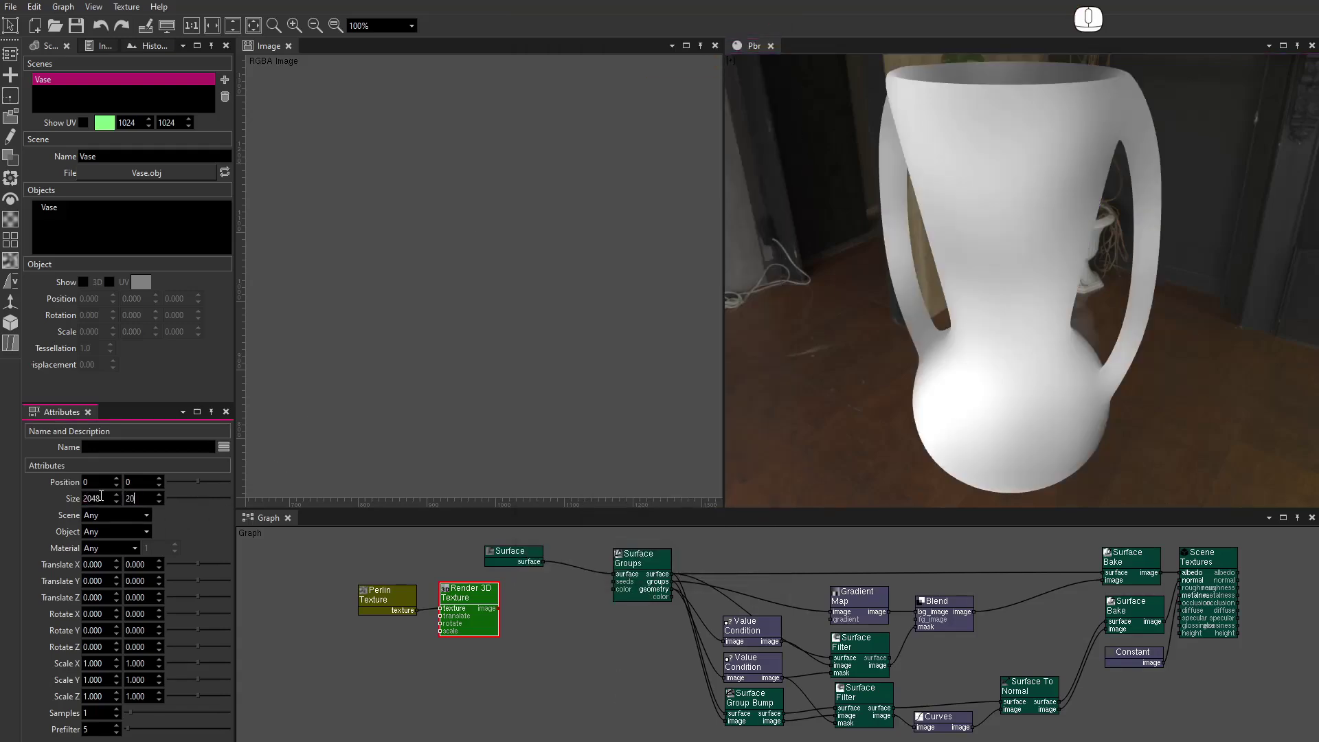
Set both Scale X, Scale Y and Scale Z values of Render 3D Texture to 0.1.
{"action": "double_click", "coordinate": [92, 663]}
{"action": "type", "text": "0.1"}
{"action": "key", "text": "Tab"}
{"action": "type", "text": "0.1"}
{"action": "key", "text": "Tab"}
{"action": "type", "text": "0.1"}
{"action": "key", "text": "Tab"}
{"action": "type", "text": "0.1"}
{"action": "key", "text": "Tab"}
{"action": "type", "text": "0.1"}
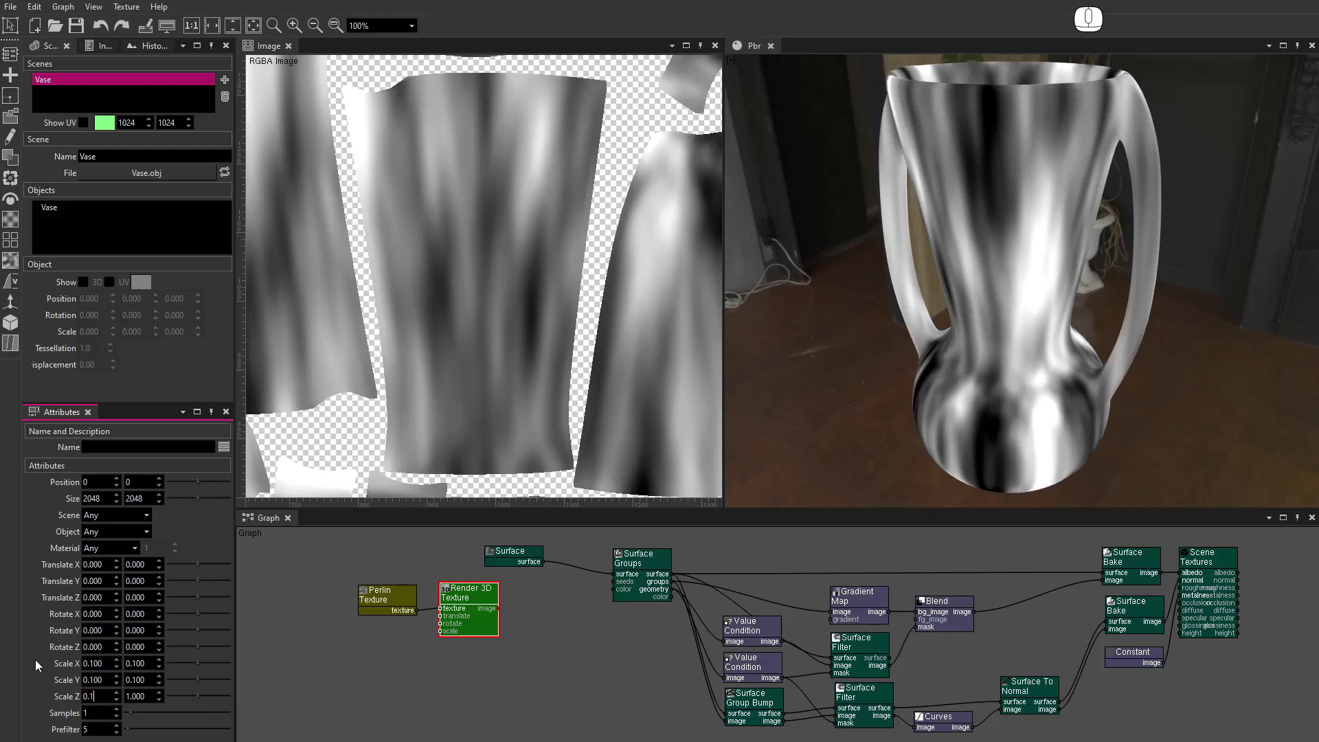
{"action": "key", "text": "Tab"}
{"action": "type", "text": "0.1"}
{"action": "key", "text": "Return"}
Raise the Perlin Texture's octaves to about 6.43 and set Color A to red 0.33, green 0.38, blue 0.94.
{"action": "left_click", "coordinate": [387, 597]}
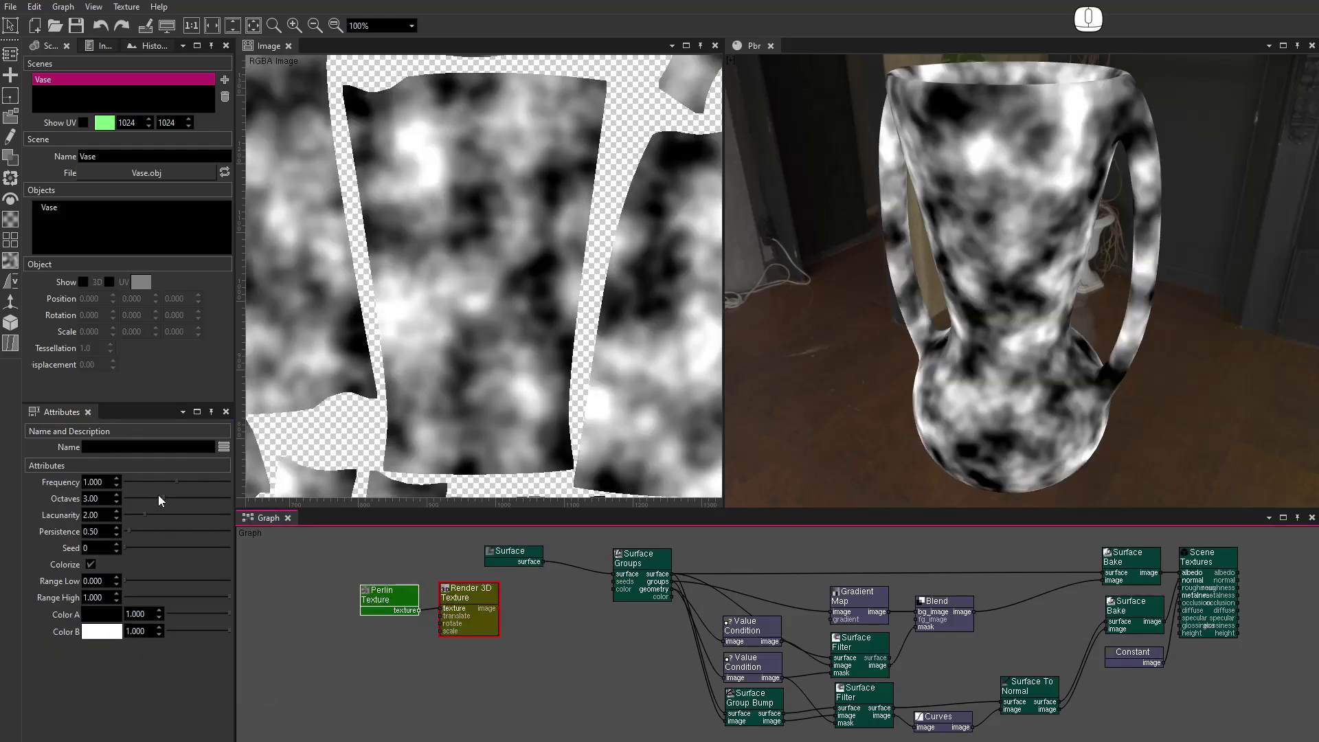
{"action": "left_click_drag", "start_coordinate": [160, 497], "coordinate": [208, 499]}
{"action": "left_click", "coordinate": [98, 617]}
{"action": "left_click_drag", "start_coordinate": [800, 314], "coordinate": [723, 310]}
{"action": "type", "text": "0.33"}
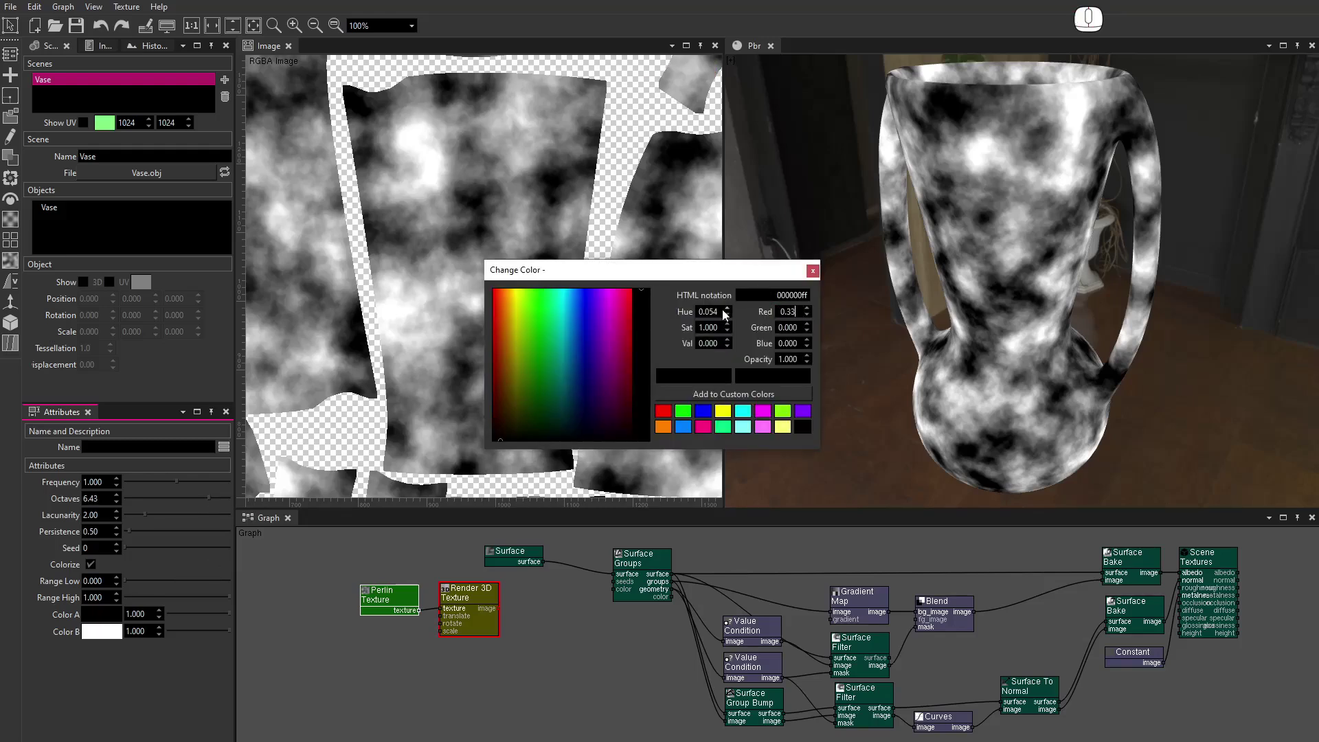
{"action": "key", "text": "Tab"}
{"action": "type", "text": "0.38"}
{"action": "key", "text": "Tab"}
{"action": "type", "text": "0.94"}
{"action": "key", "text": "Return"}
Set the Perlin Texture's Color B to light blue with red 0.76 and green 0.88.
{"action": "left_click", "coordinate": [102, 631]}
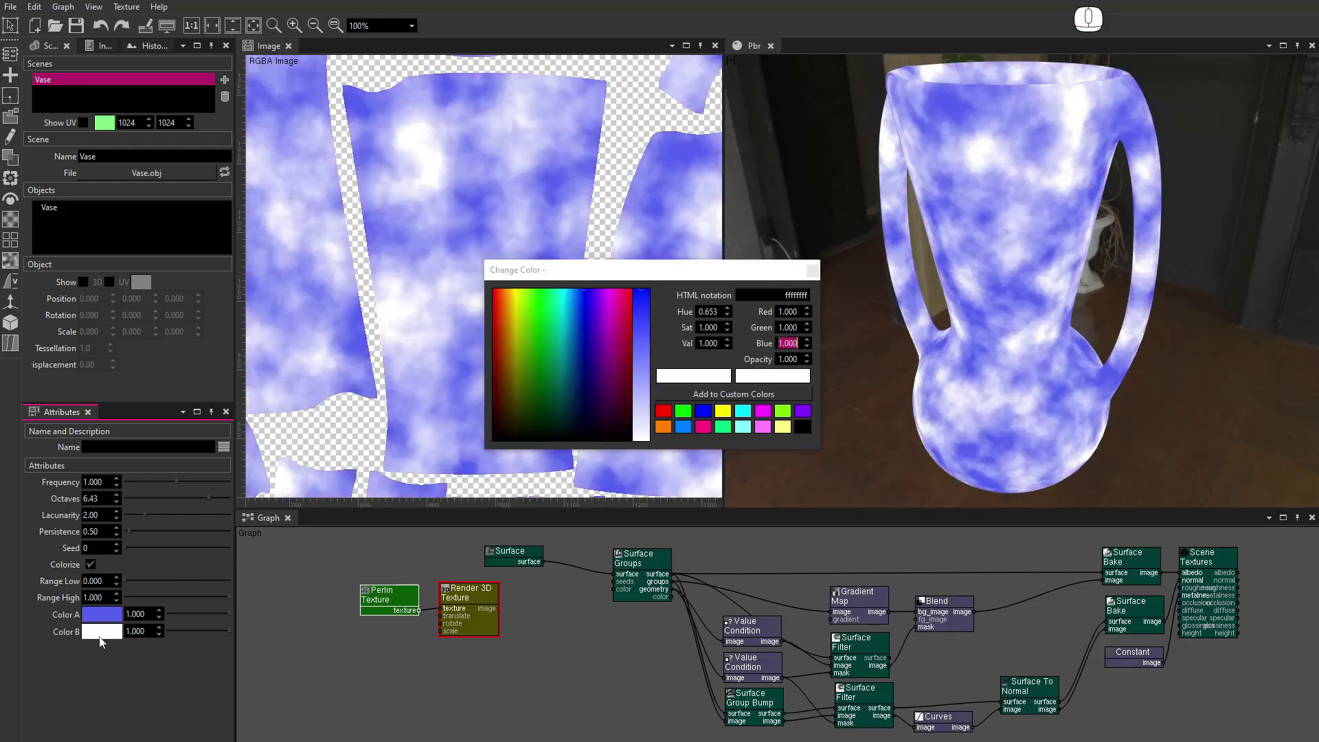
{"action": "type", "text": "0.76"}
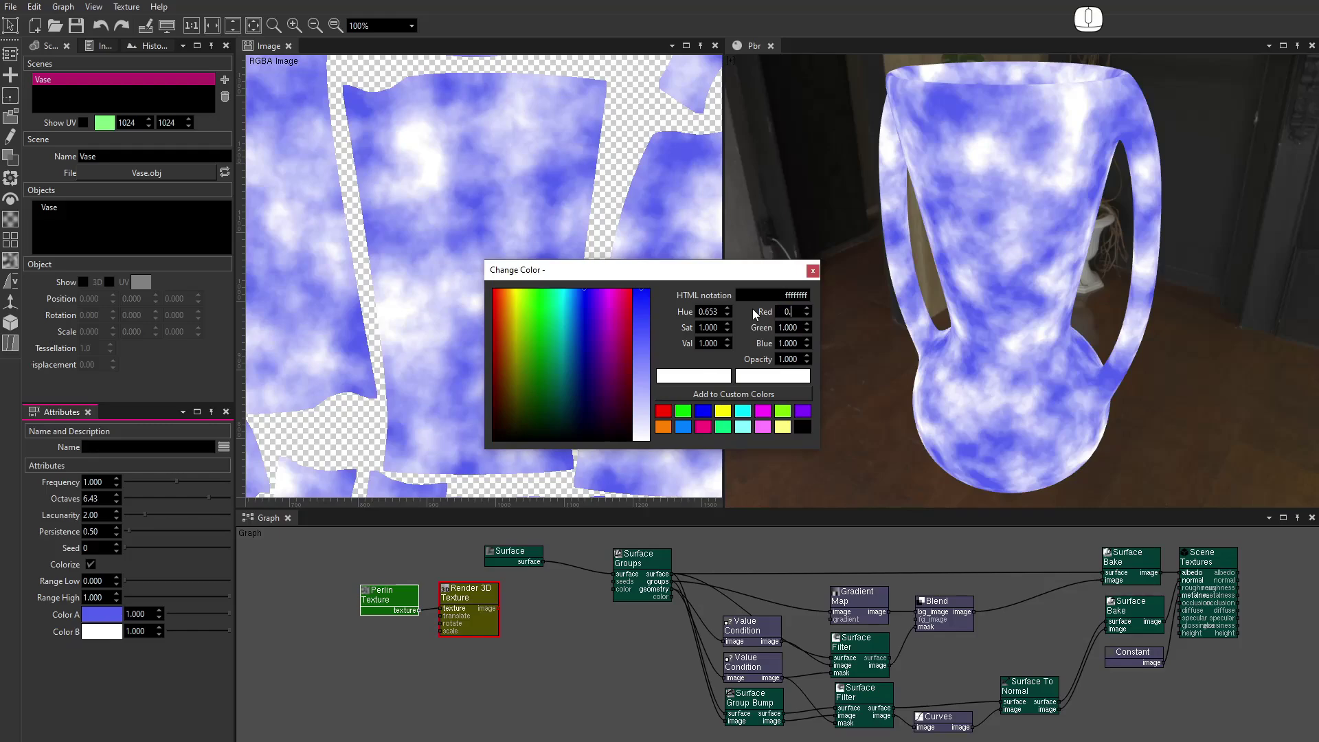
{"action": "key", "text": "Tab"}
{"action": "type", "text": "0.88"}
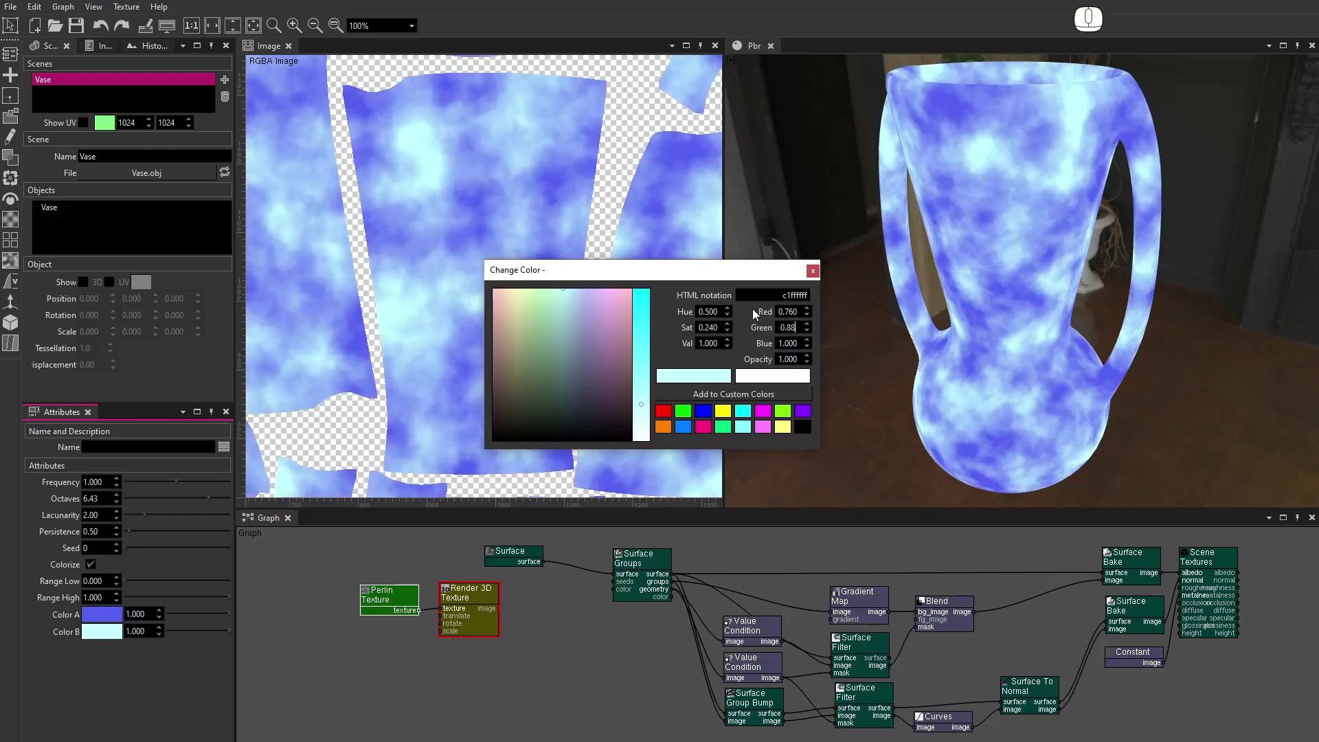
{"action": "key", "text": "Tab"}
{"action": "left_click", "coordinate": [811, 272]}
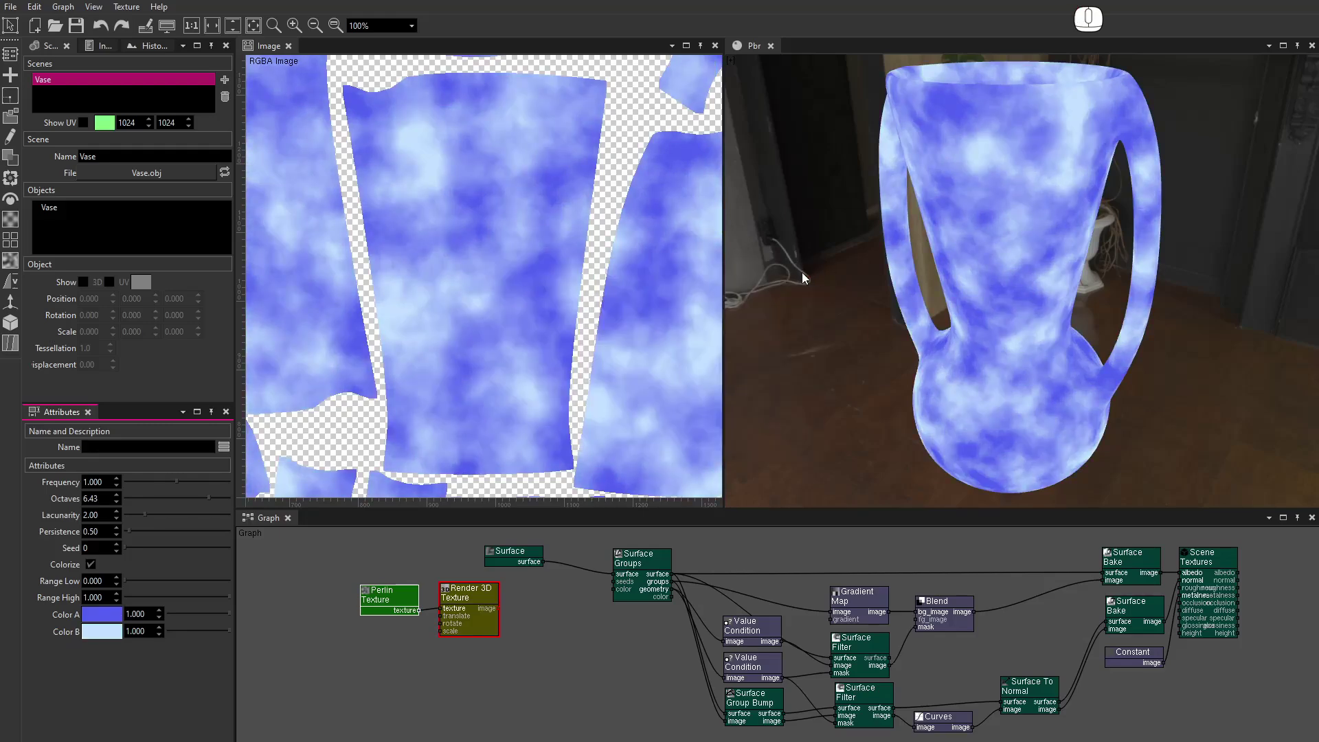
Add a Surface Map node fed by Surface and Render 3D Texture, and connect its image to the first Surface Bake.
{"action": "left_click", "coordinate": [10, 322]}
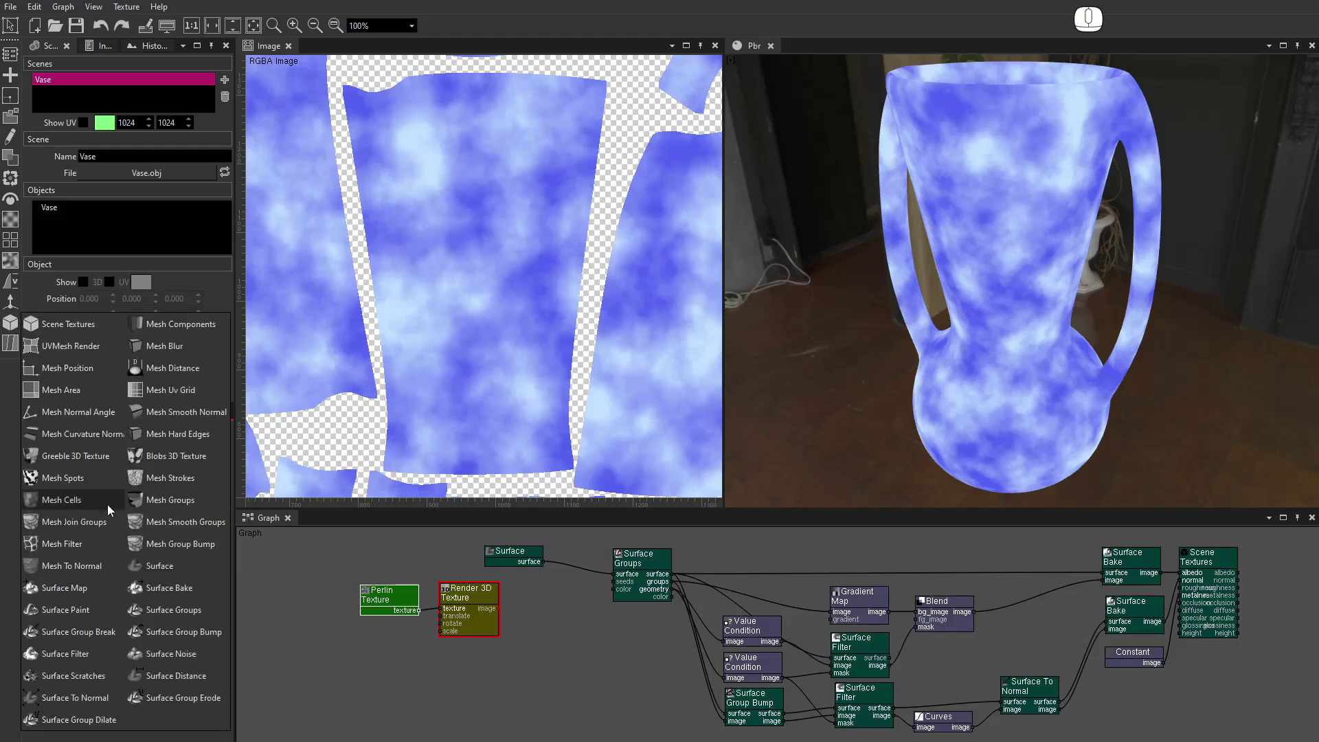
{"action": "left_click", "coordinate": [105, 587]}
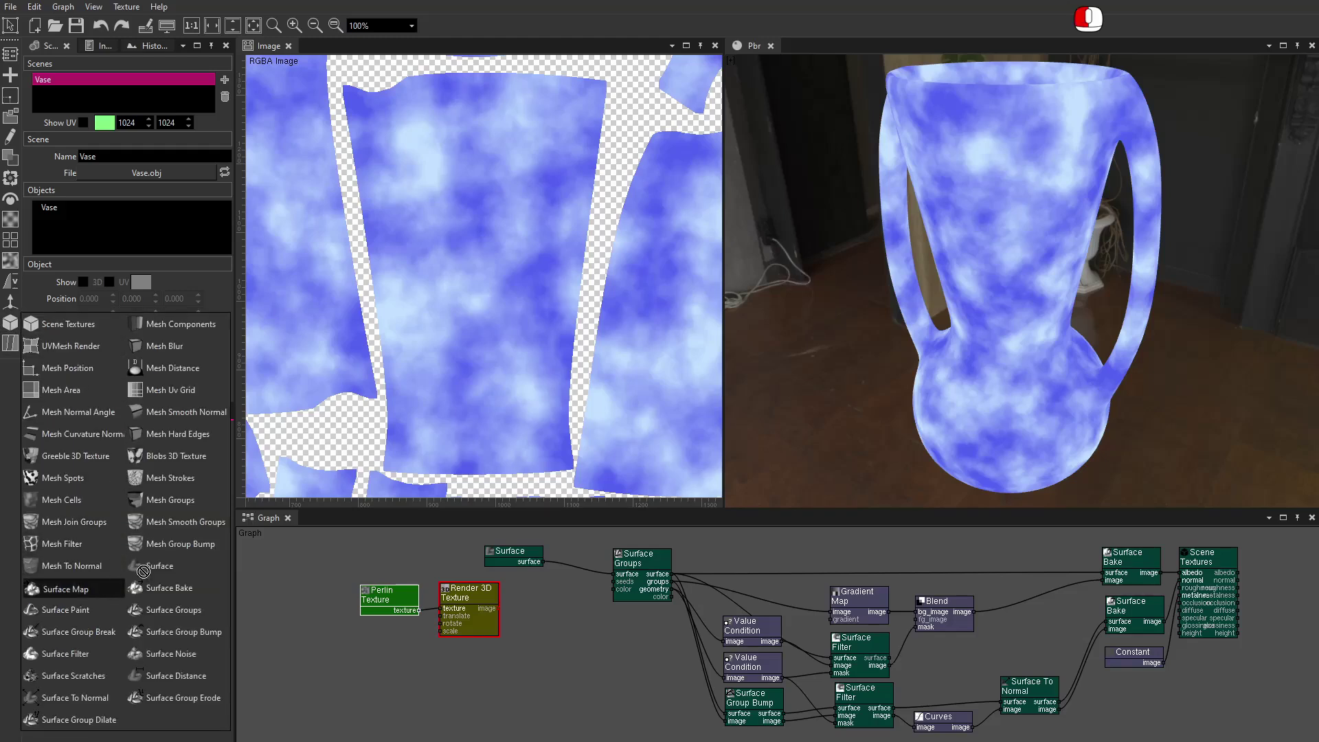
{"action": "left_click", "coordinate": [532, 584]}
{"action": "left_click_drag", "start_coordinate": [516, 562], "coordinate": [1104, 581]}
Switch the scene viewport's debug shader to Albedo.
{"action": "left_click", "coordinate": [731, 62]}
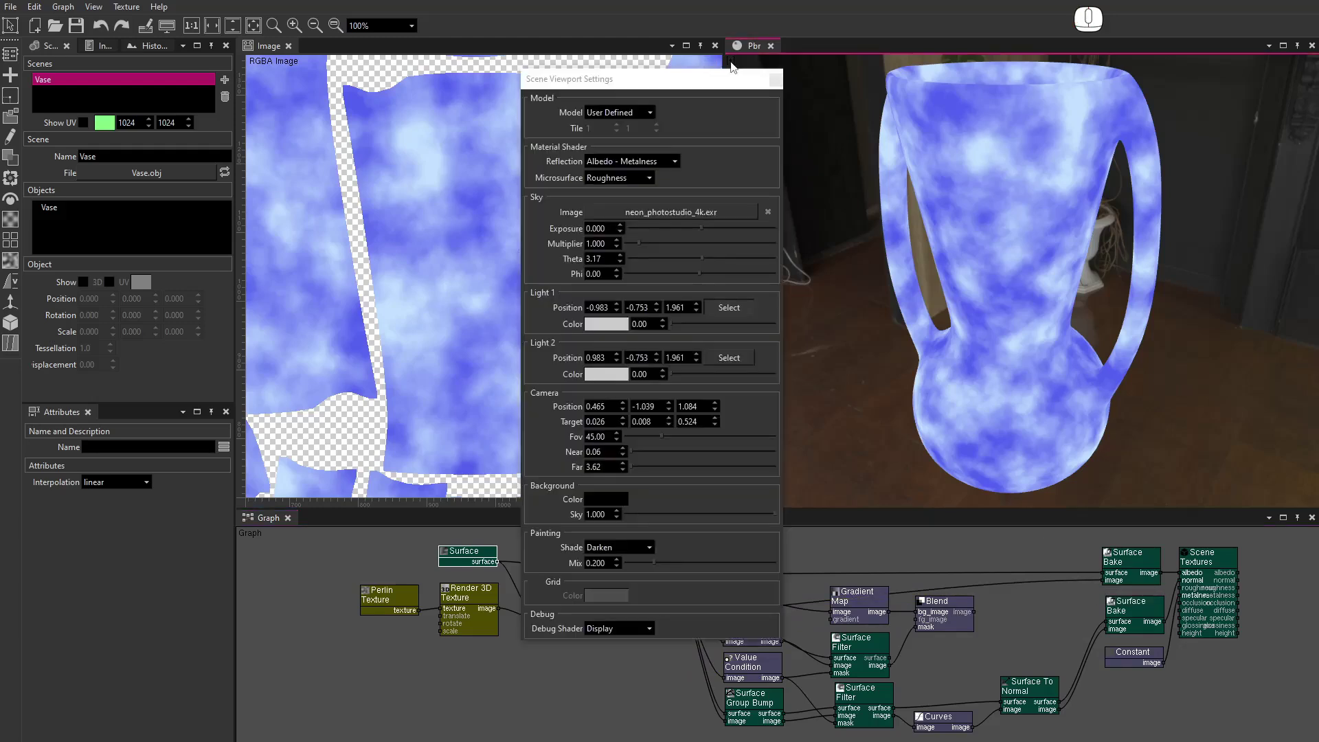
{"action": "left_click", "coordinate": [617, 628]}
{"action": "left_click", "coordinate": [609, 643]}
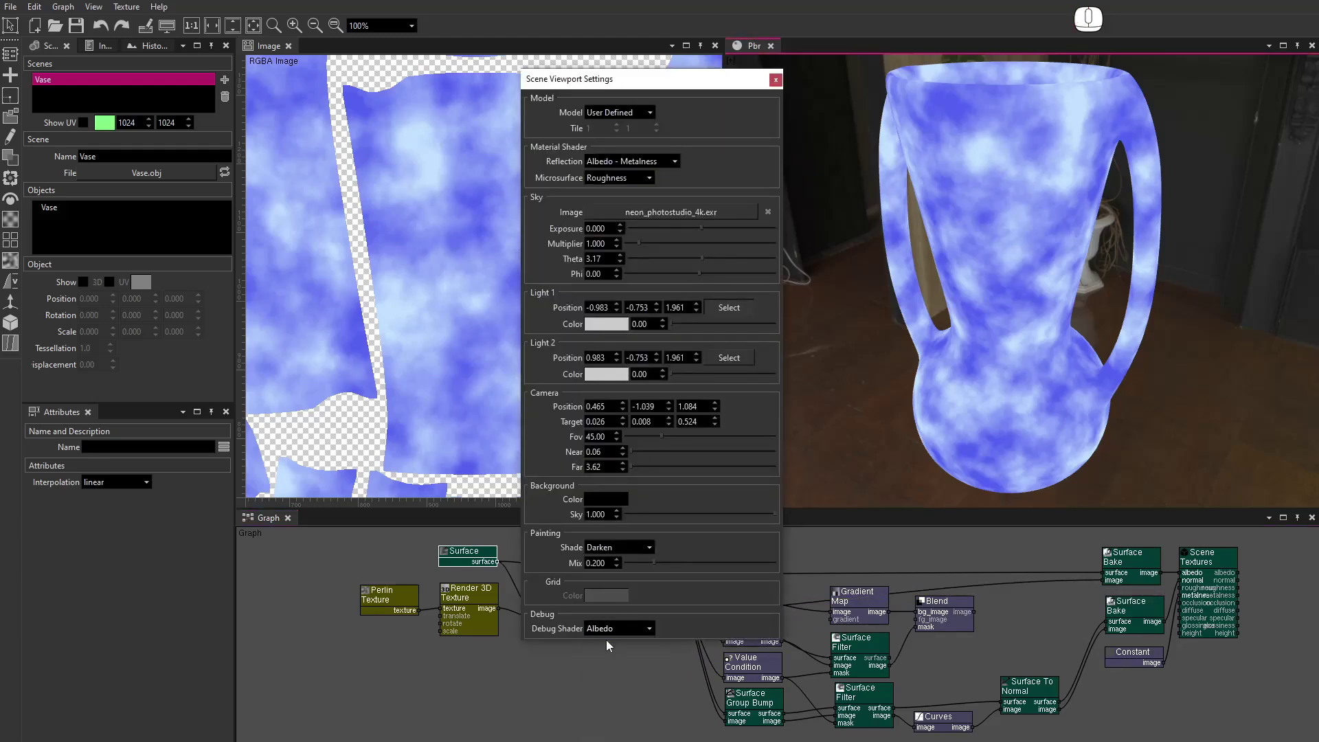
Feed the Surface Map image into Surface Groups' colors input, and route its color output through Blend into the first Surface Bake.
{"action": "left_click", "coordinate": [776, 80]}
{"action": "left_click", "coordinate": [1132, 558]}
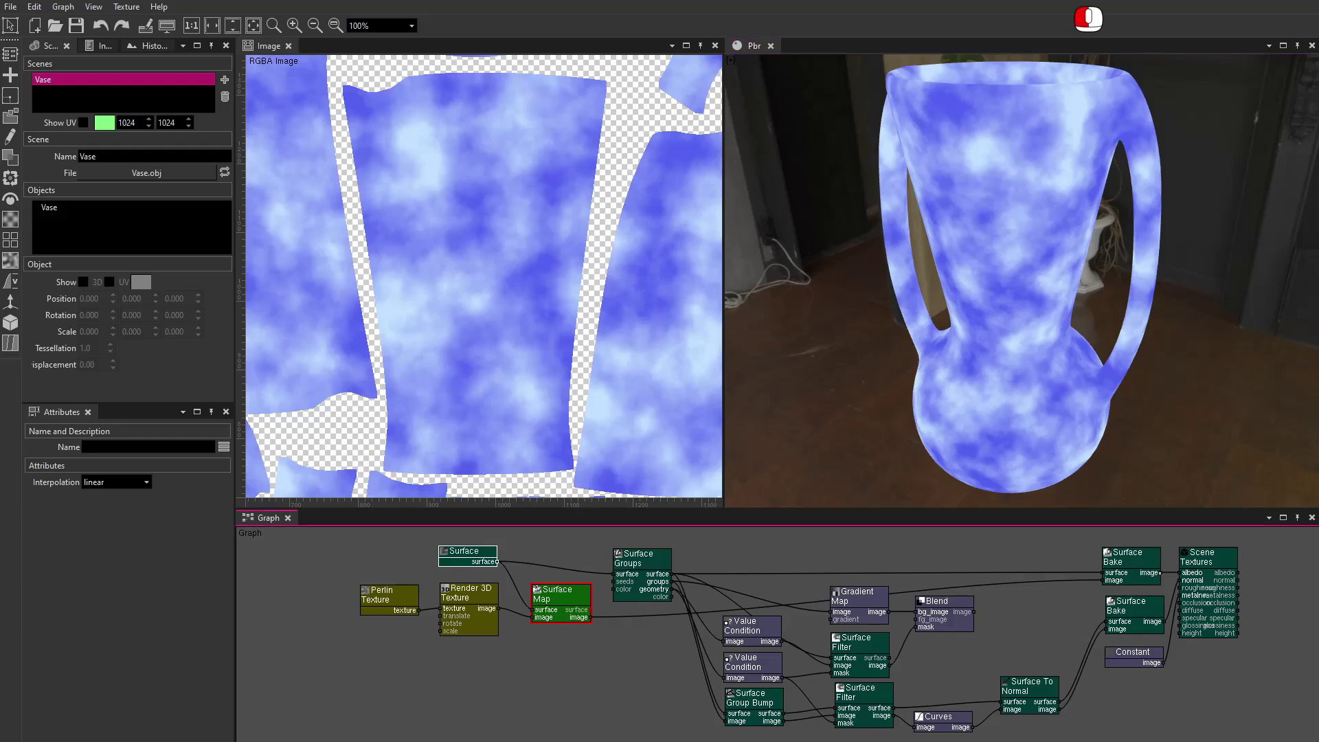
{"action": "left_click_drag", "start_coordinate": [591, 618], "coordinate": [614, 589]}
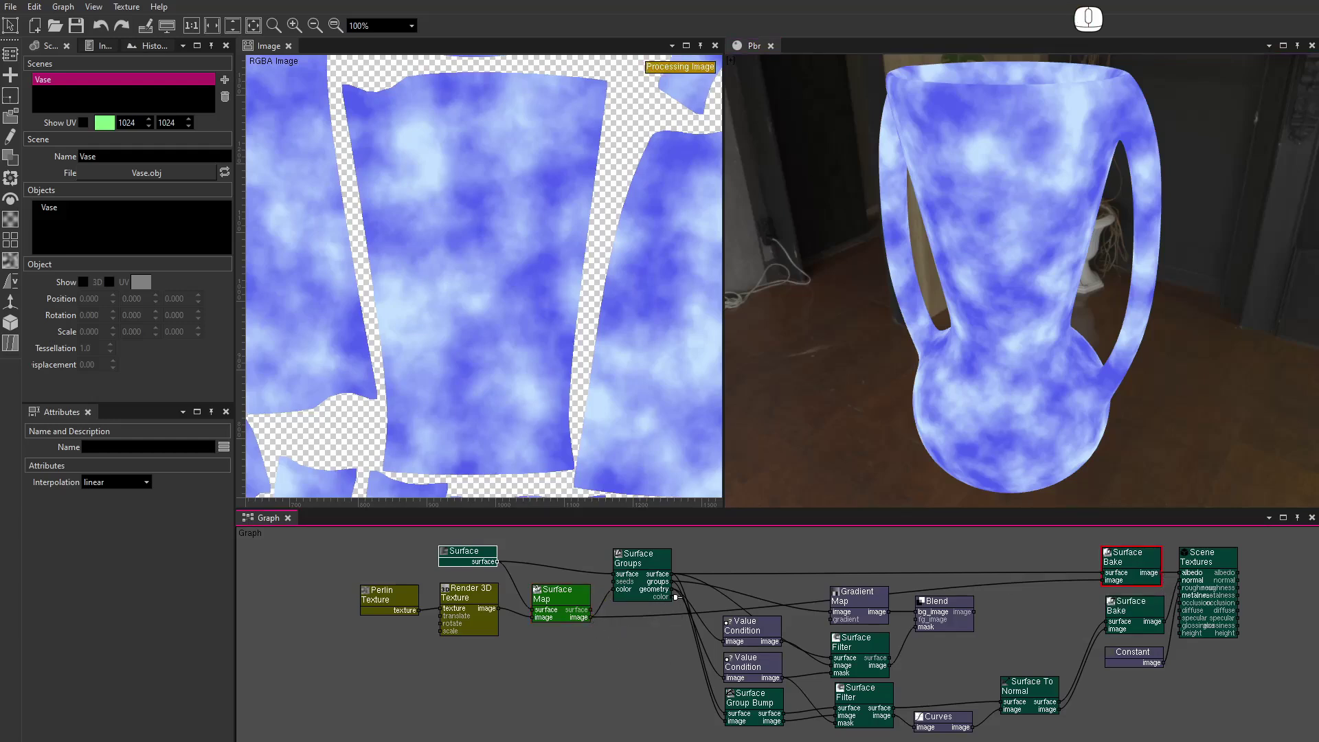
{"action": "left_click_drag", "start_coordinate": [676, 597], "coordinate": [1097, 579]}
{"action": "left_click_drag", "start_coordinate": [1015, 382], "coordinate": [1121, 384], "text": "alt"}
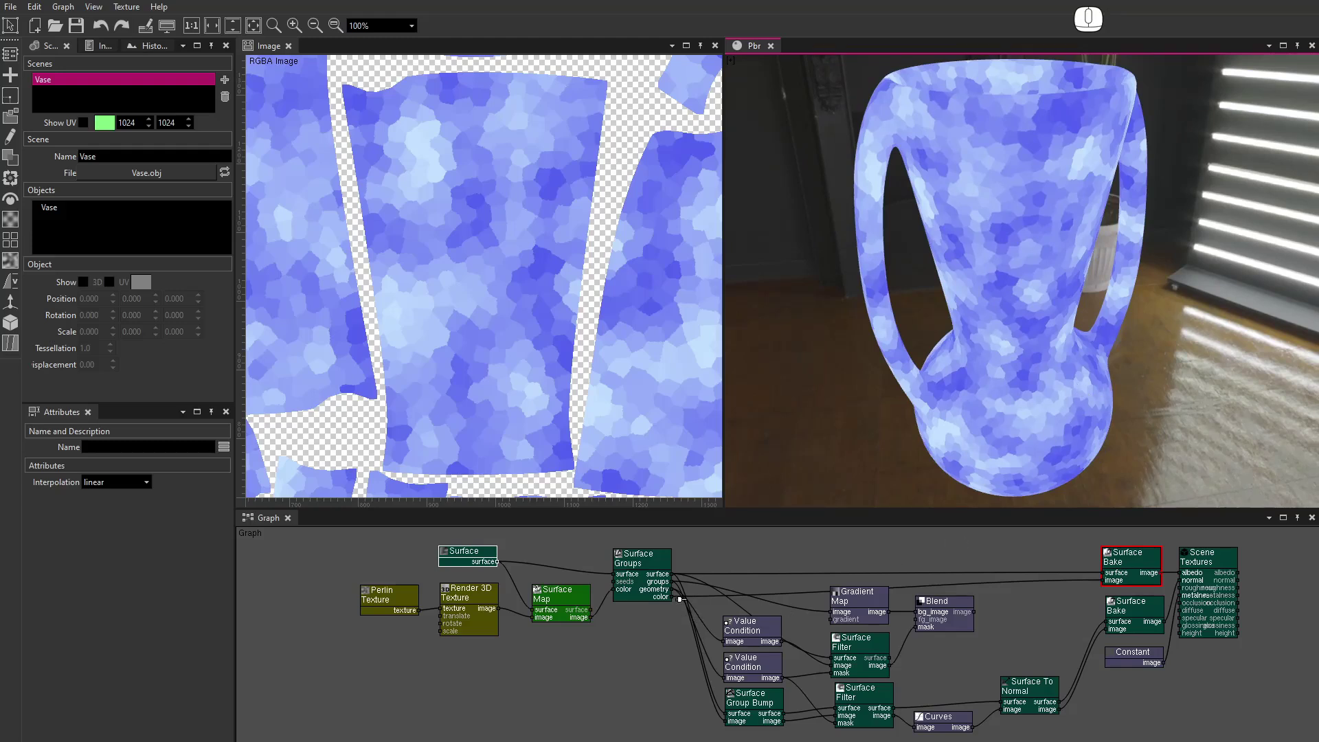
{"action": "left_click_drag", "start_coordinate": [674, 597], "coordinate": [1096, 581]}
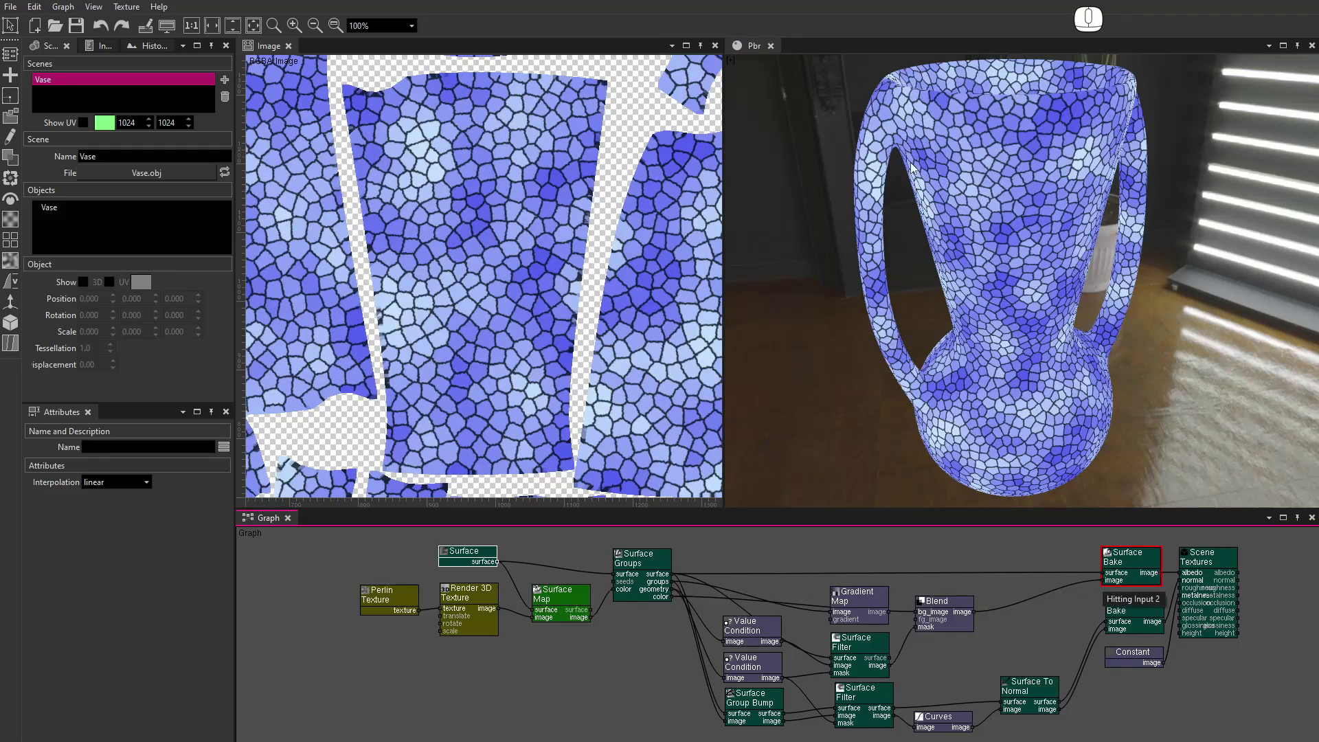
Turn off the debug shader in the scene viewport settings to show the vase fully shaded.
{"action": "left_click", "coordinate": [733, 61]}
{"action": "left_click", "coordinate": [619, 628]}
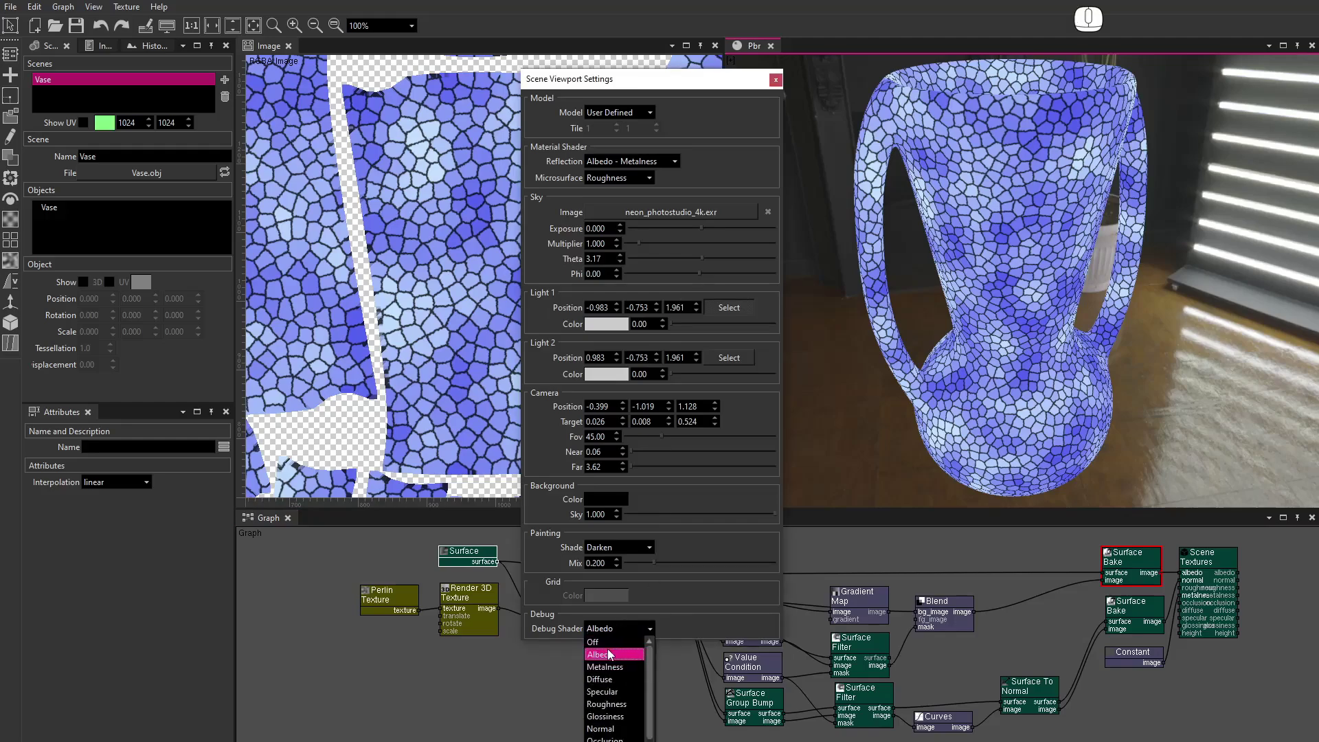
{"action": "left_click", "coordinate": [599, 643]}
{"action": "left_click", "coordinate": [776, 79]}
{"action": "left_click_drag", "start_coordinate": [1134, 412], "coordinate": [619, 522], "text": "alt"}
Vary the tile pattern in the Surface Groups node and set the Perlin Texture's seed to 2.
{"action": "left_click", "coordinate": [639, 558]}
{"action": "left_click", "coordinate": [116, 512]}
{"action": "left_click", "coordinate": [406, 593]}
{"action": "left_click", "coordinate": [118, 545]}
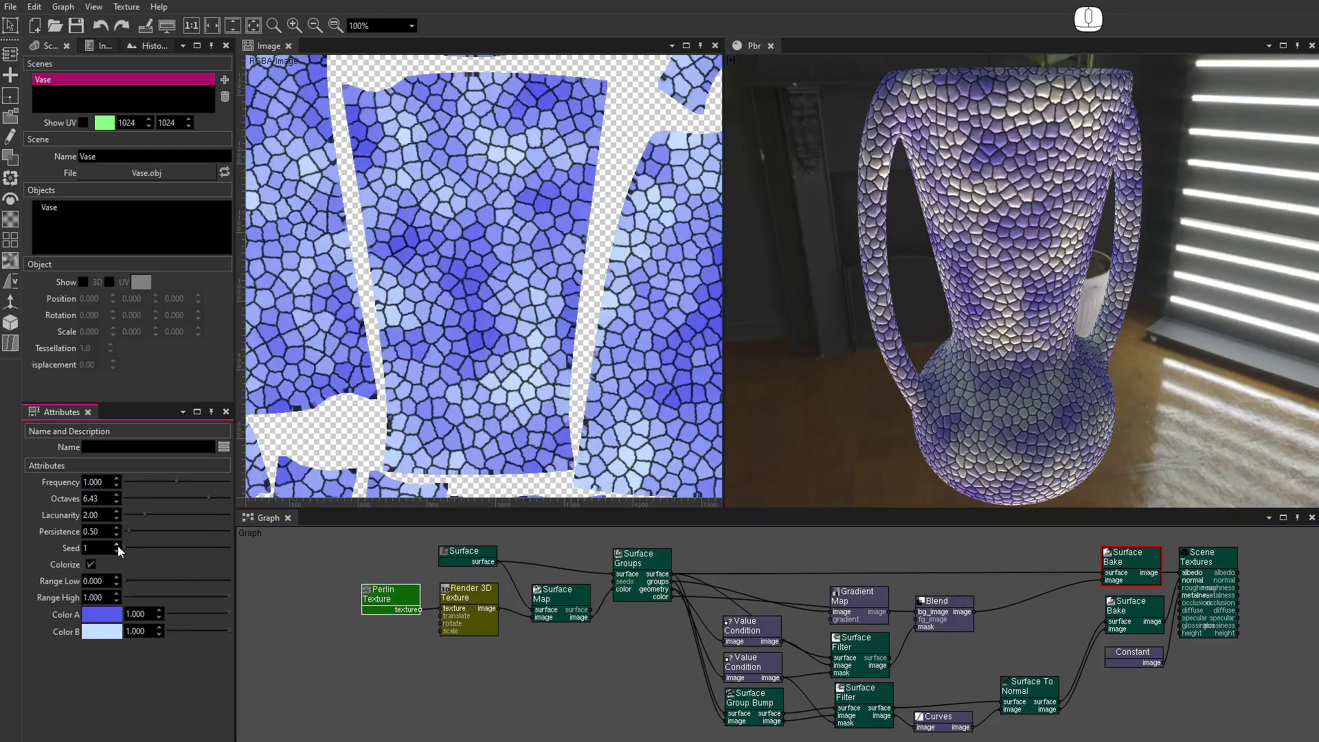
{"action": "left_click", "coordinate": [117, 546]}
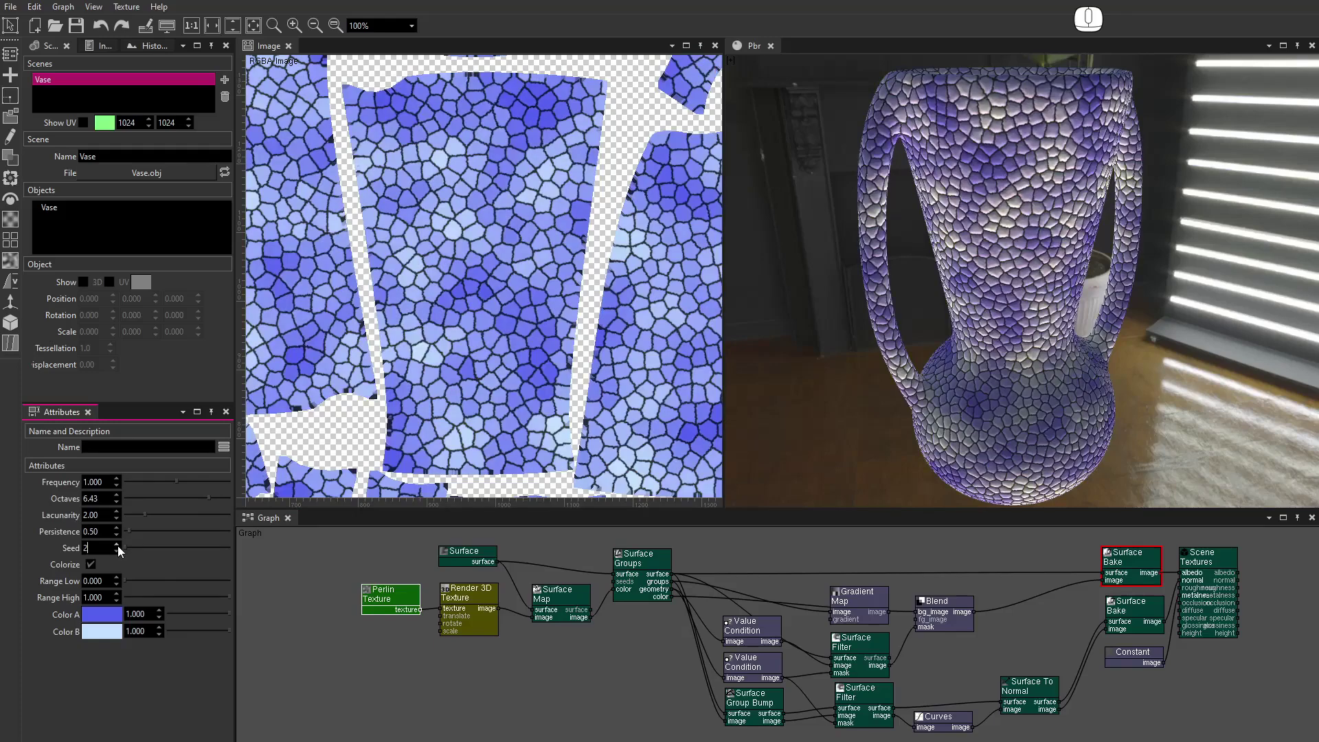